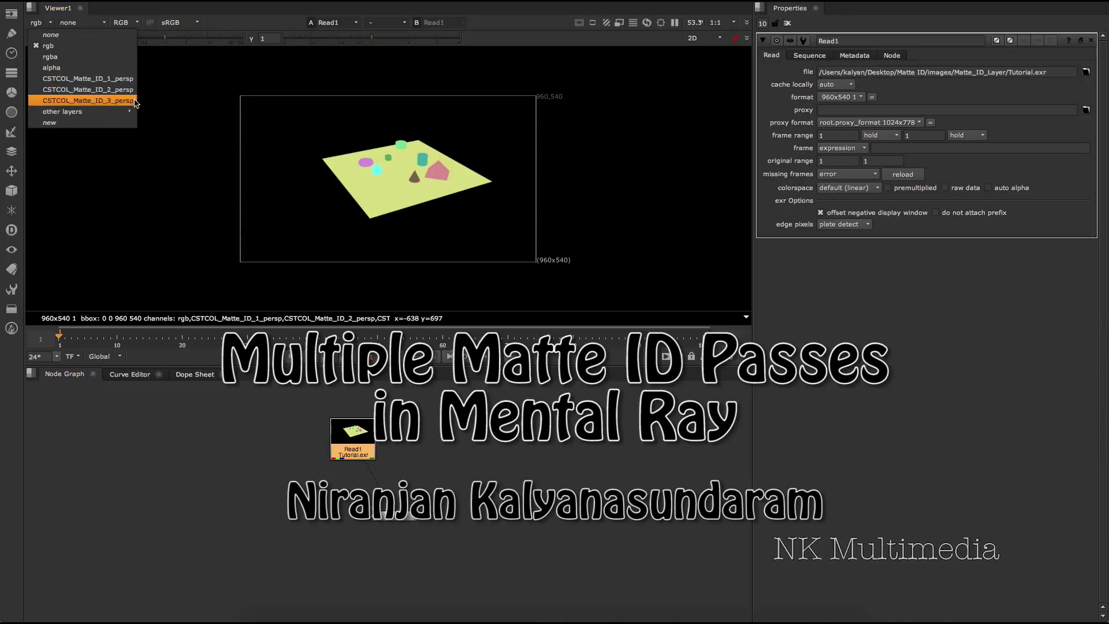
View the CSTCOL_Matte_ID_1_persp, CSTCOL_Matte_ID_2_persp and CSTCOL_Matte_ID_3_persp channels of the Tutorial.exr render one after another.
{"action": "left_click", "coordinate": [133, 79]}
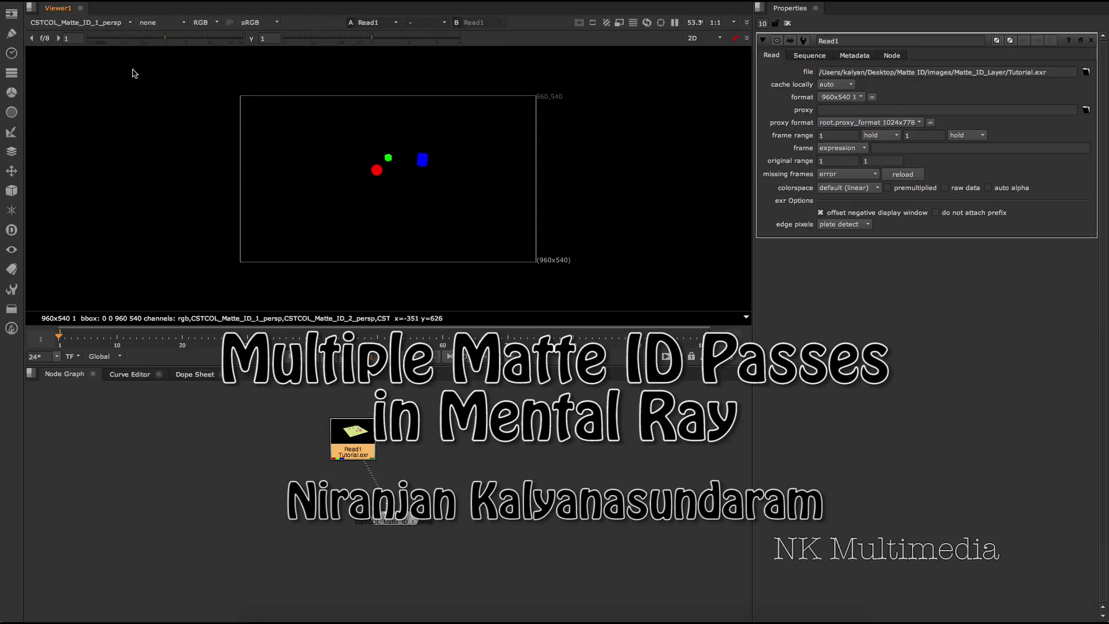
{"action": "left_click", "coordinate": [52, 24]}
{"action": "left_click", "coordinate": [64, 90]}
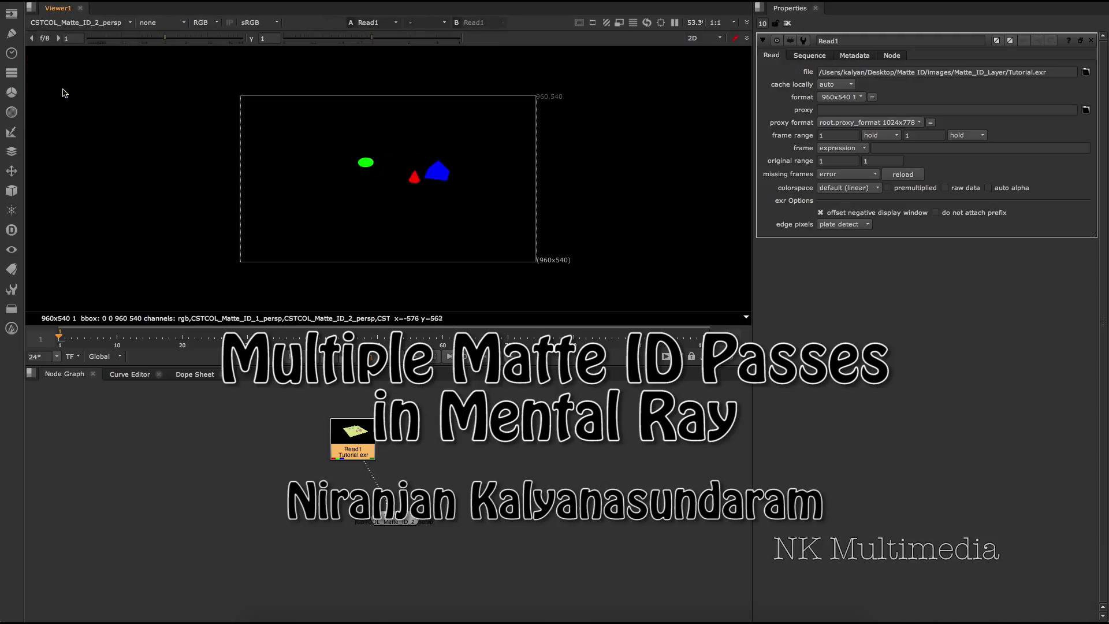
{"action": "left_click", "coordinate": [64, 23]}
{"action": "left_click", "coordinate": [74, 103]}
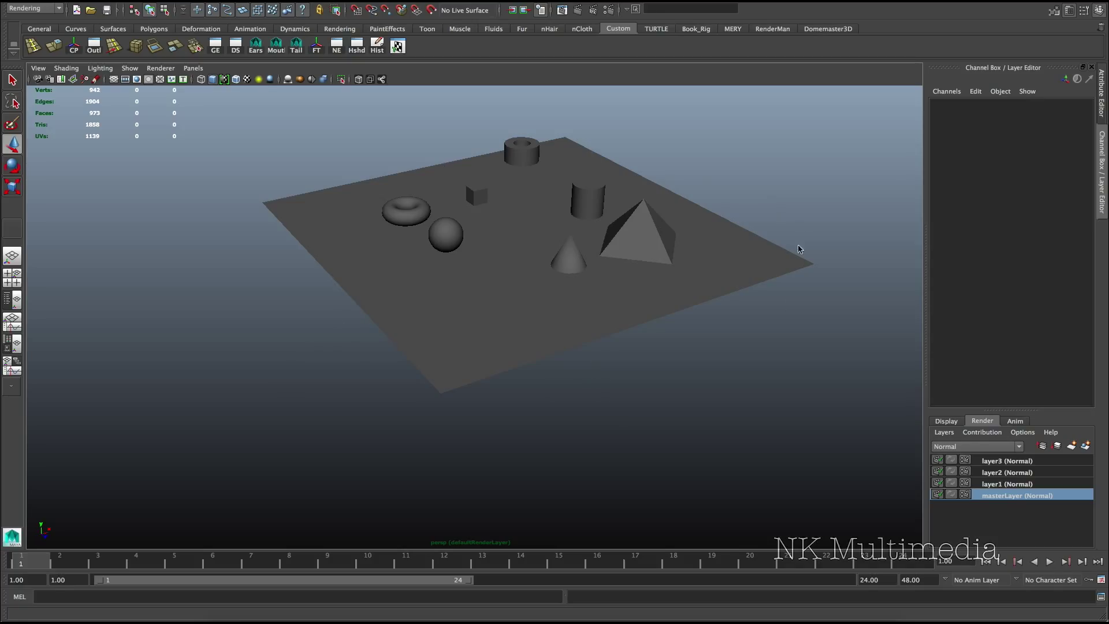
Switch to Maya and compare the objects and ID colours in render layers layer1, layer2 and layer3 with masterLayer.
{"action": "left_click_drag", "start_coordinate": [575, 317], "coordinate": [590, 314], "text": "alt"}
{"action": "middle_click_drag", "start_coordinate": [619, 264], "coordinate": [577, 312], "text": "alt"}
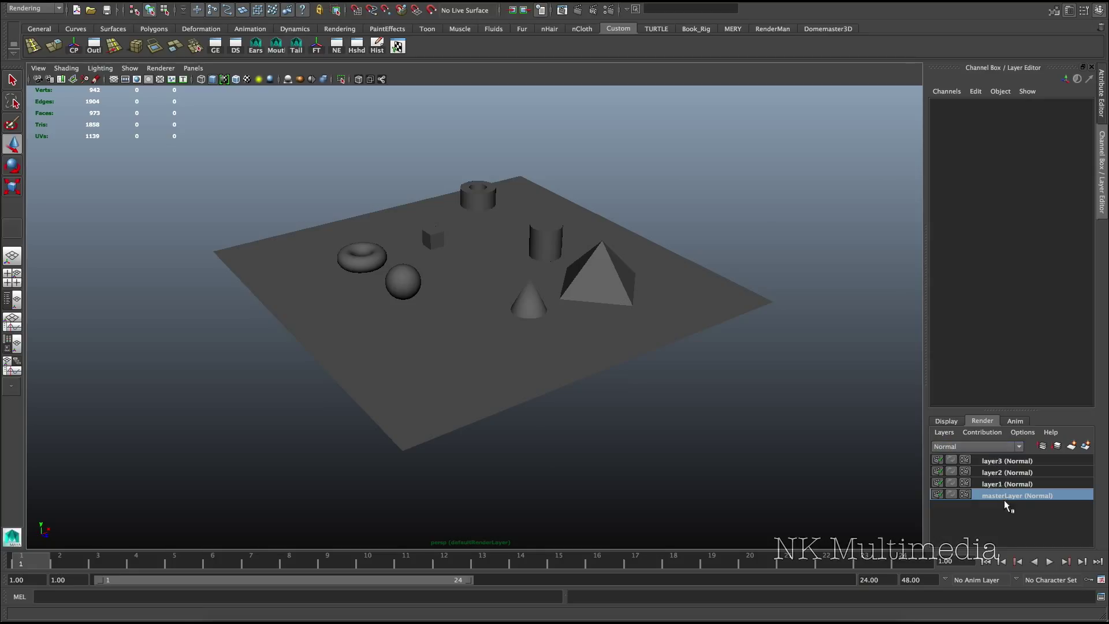
{"action": "left_click", "coordinate": [1013, 485]}
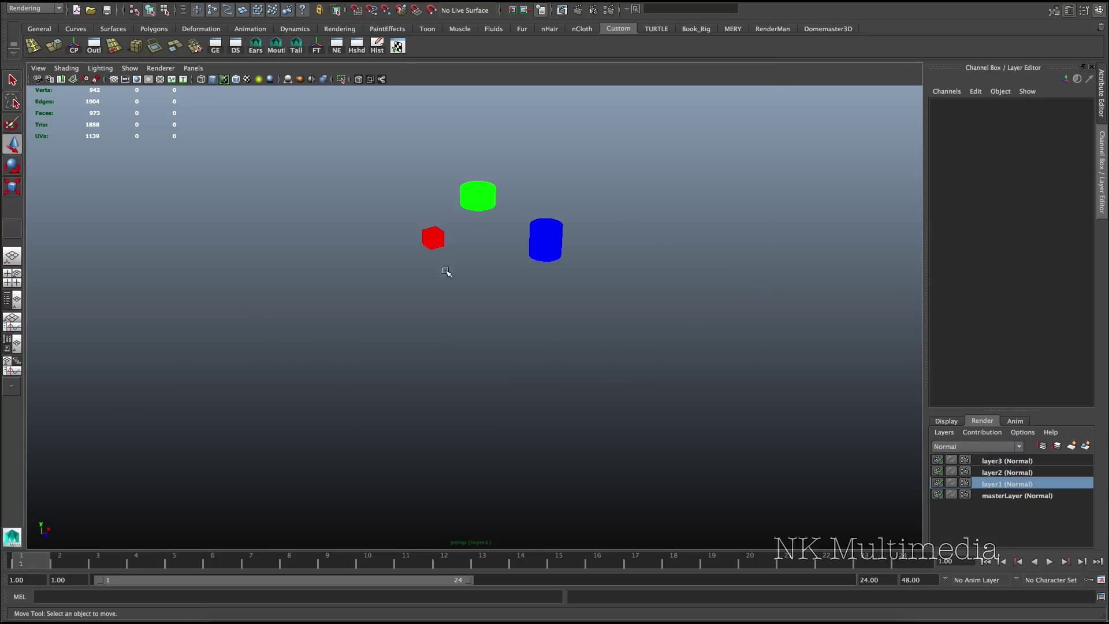
{"action": "left_click", "coordinate": [1025, 472]}
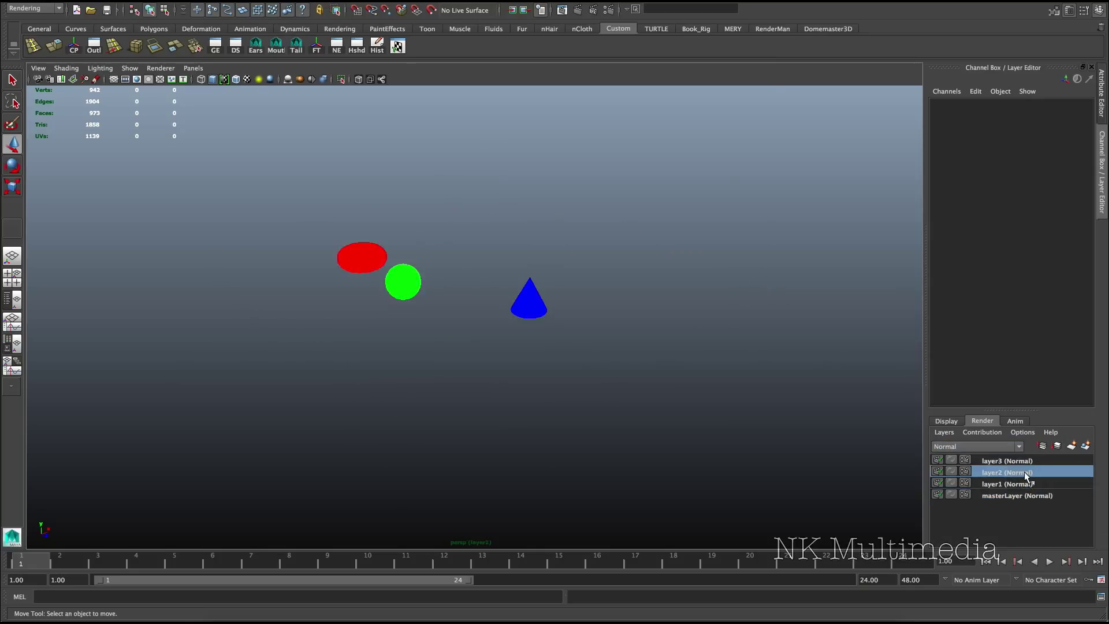
{"action": "left_click", "coordinate": [1021, 461]}
{"action": "left_click", "coordinate": [1025, 474]}
{"action": "left_click", "coordinate": [1025, 485]}
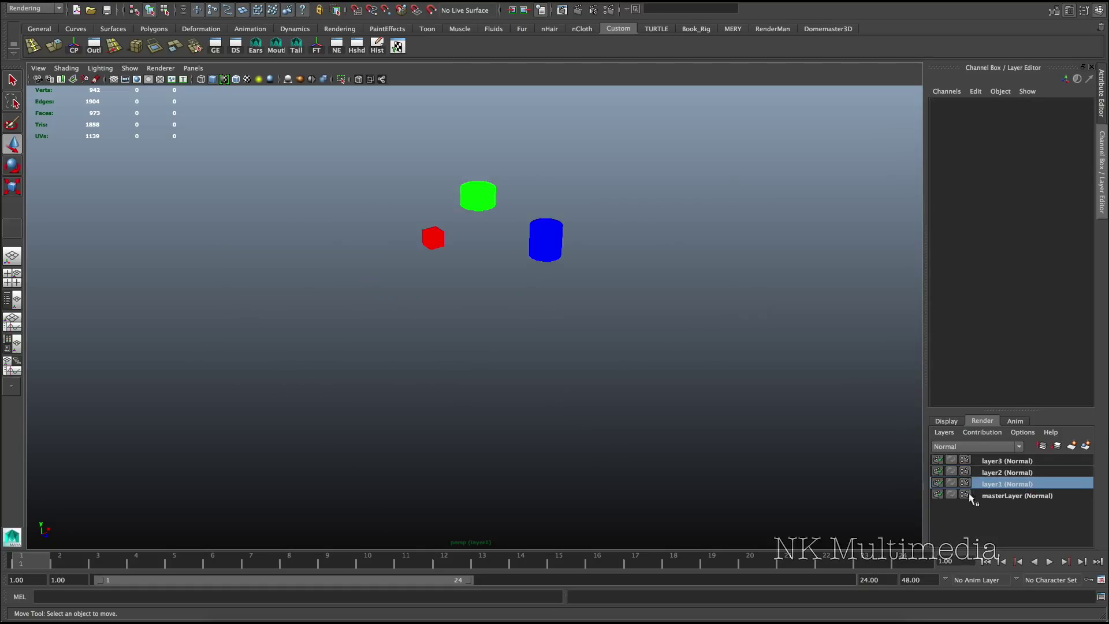
{"action": "left_click", "coordinate": [1001, 497]}
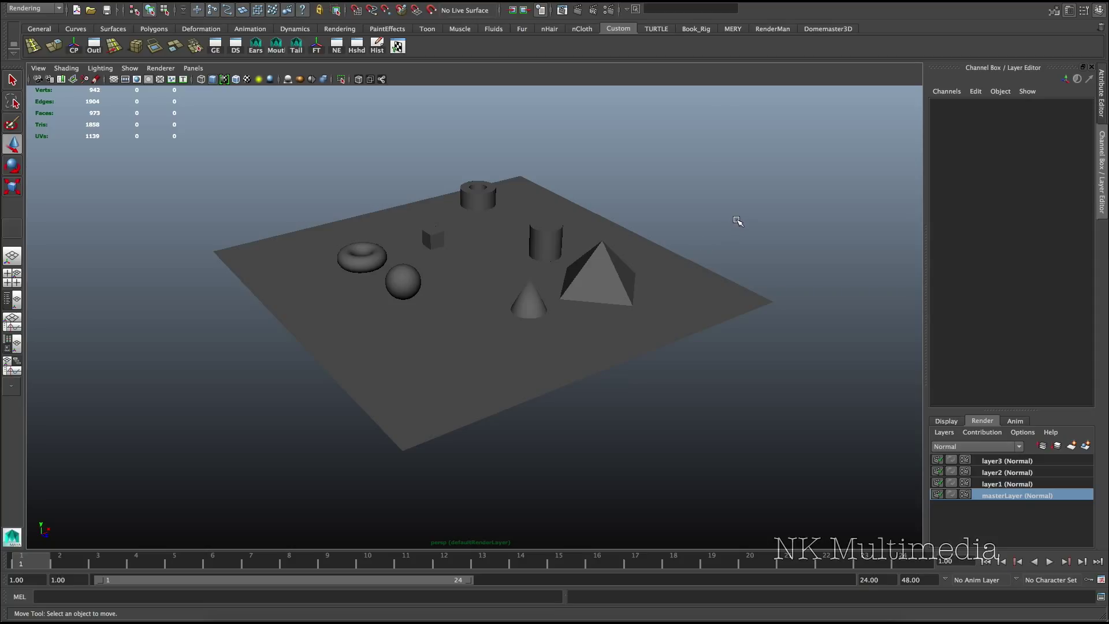
{"action": "left_click", "coordinate": [999, 485]}
{"action": "left_click", "coordinate": [997, 473]}
{"action": "left_click", "coordinate": [993, 495]}
Switch to Preview and view the three rendered Traditional ID Pass.exr images.
{"action": "left_click", "coordinate": [662, 617]}
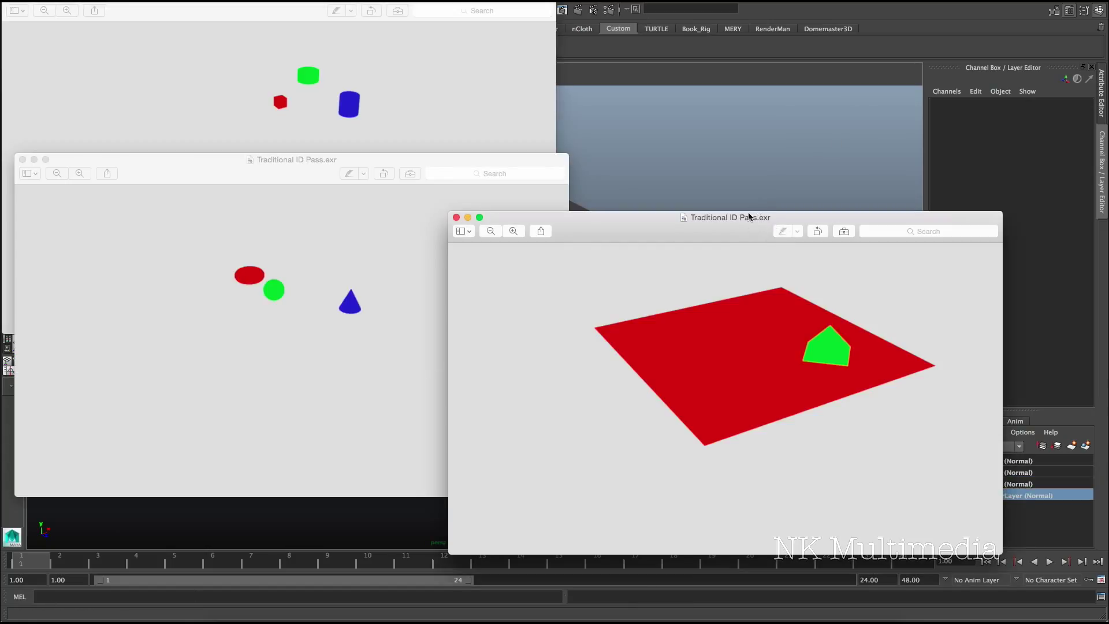
{"action": "left_click", "coordinate": [762, 195]}
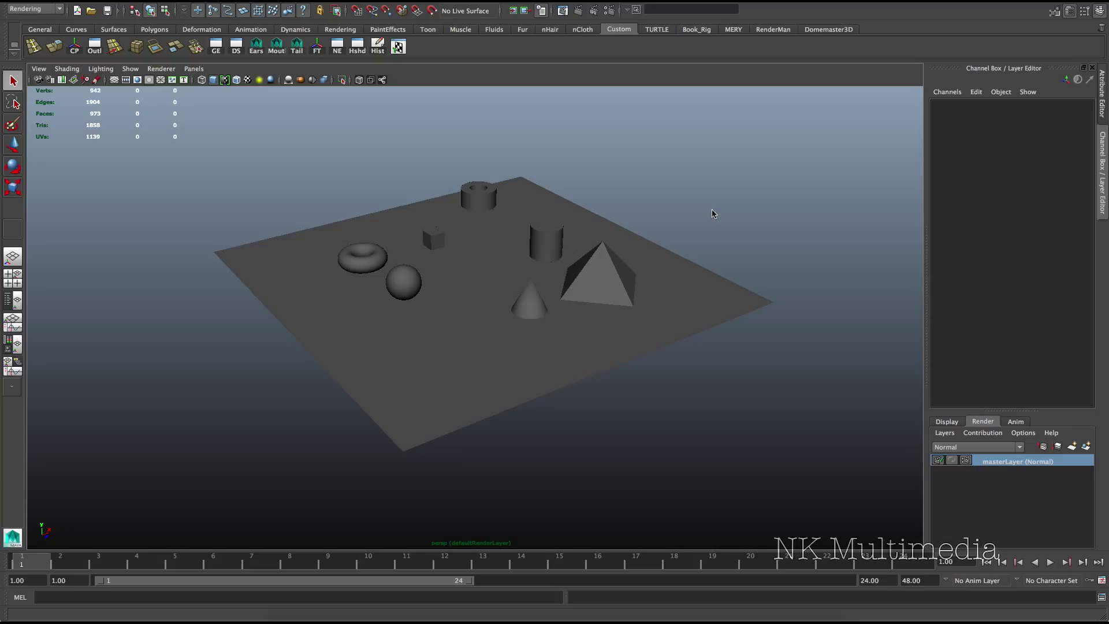
Create a render layer from all objects in the Maya scene and name it Matte_ID_Layer.
{"action": "left_click_drag", "start_coordinate": [302, 168], "coordinate": [800, 442]}
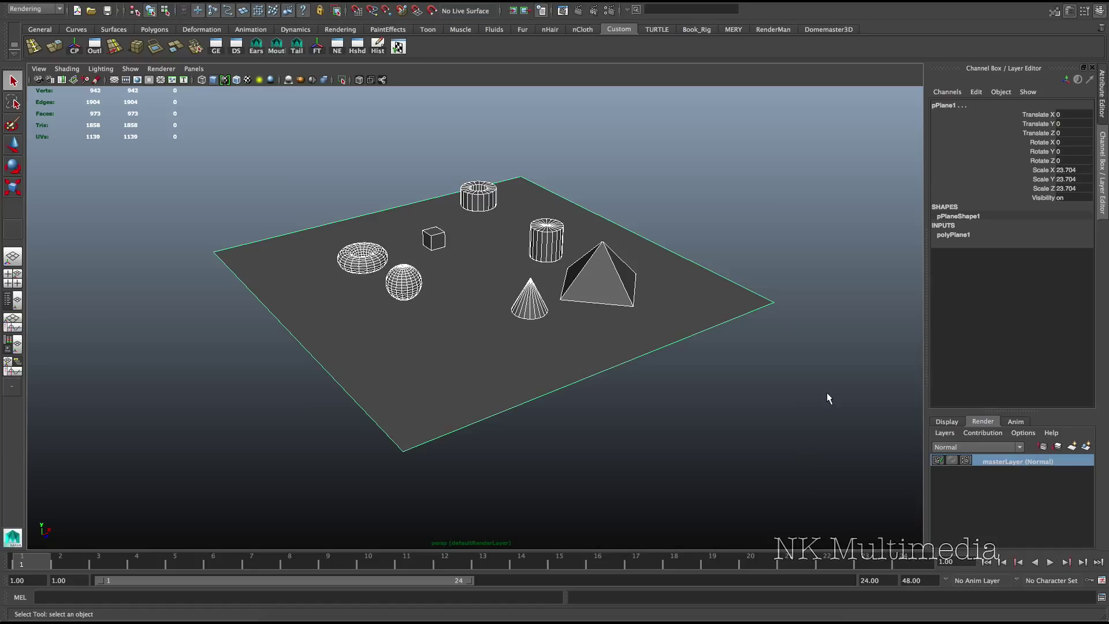
{"action": "left_click", "coordinate": [1086, 446]}
{"action": "double_click", "coordinate": [999, 461]}
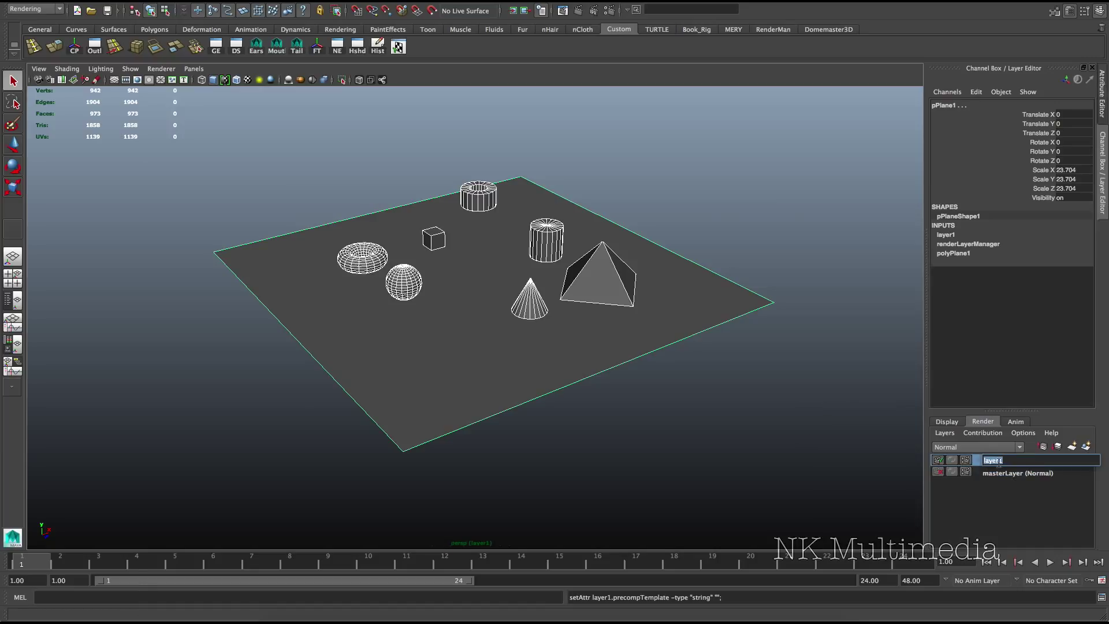
{"action": "type", "text": "Matte_Id"}
{"action": "key", "text": "BackSpace"}
{"action": "key", "text": "BackSpace"}
{"action": "type", "text": "ID"}
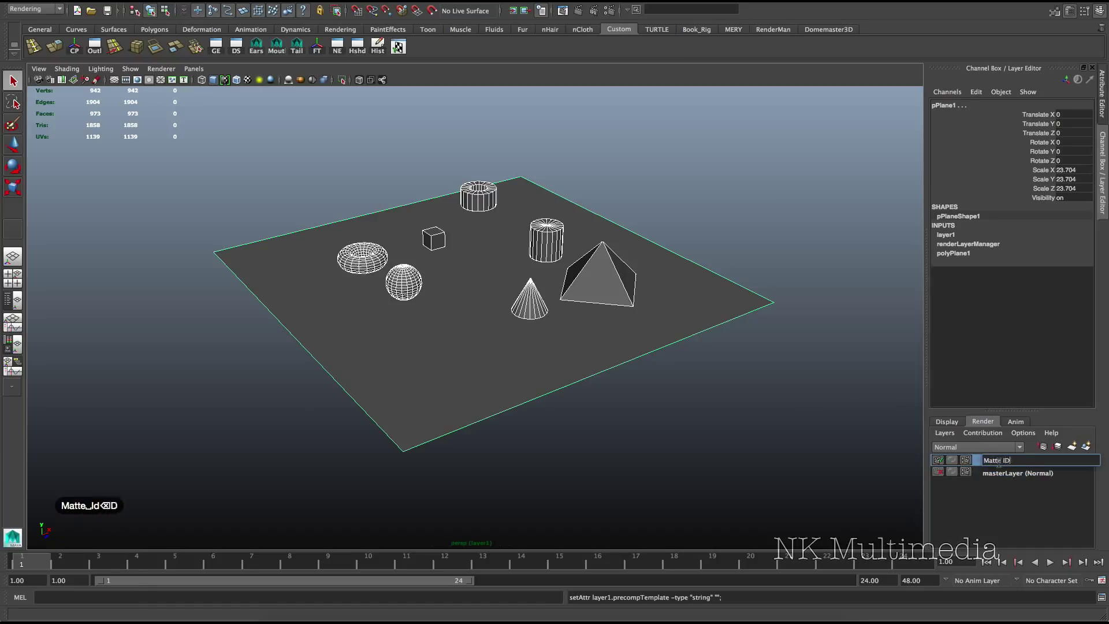
{"action": "type", "text": "_Layer"}
{"action": "key", "text": "Return"}
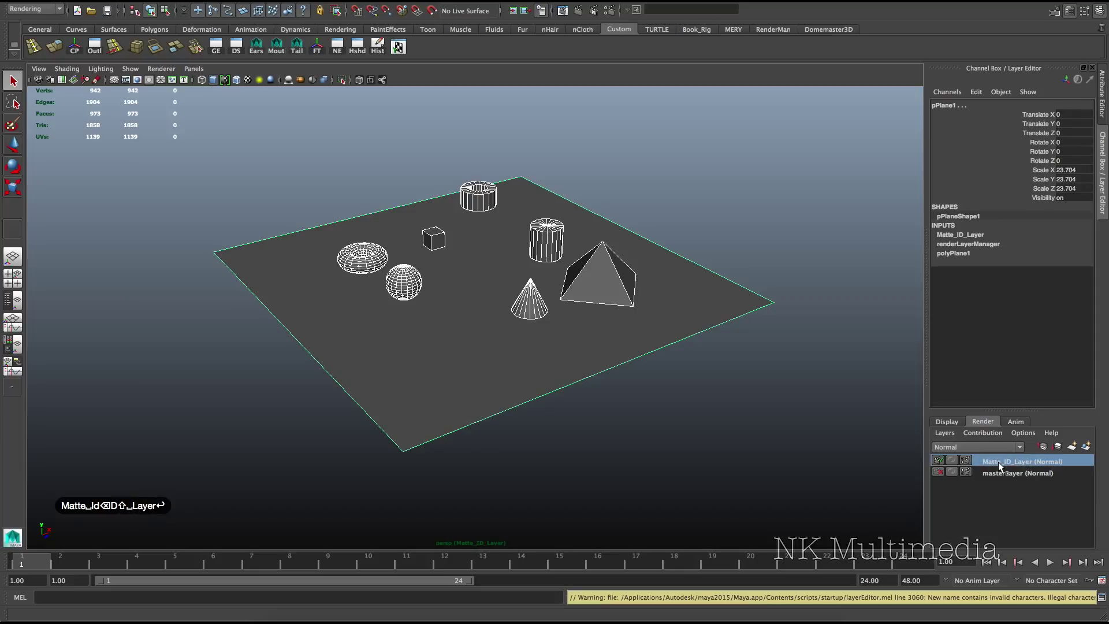
{"action": "left_click", "coordinate": [843, 409]}
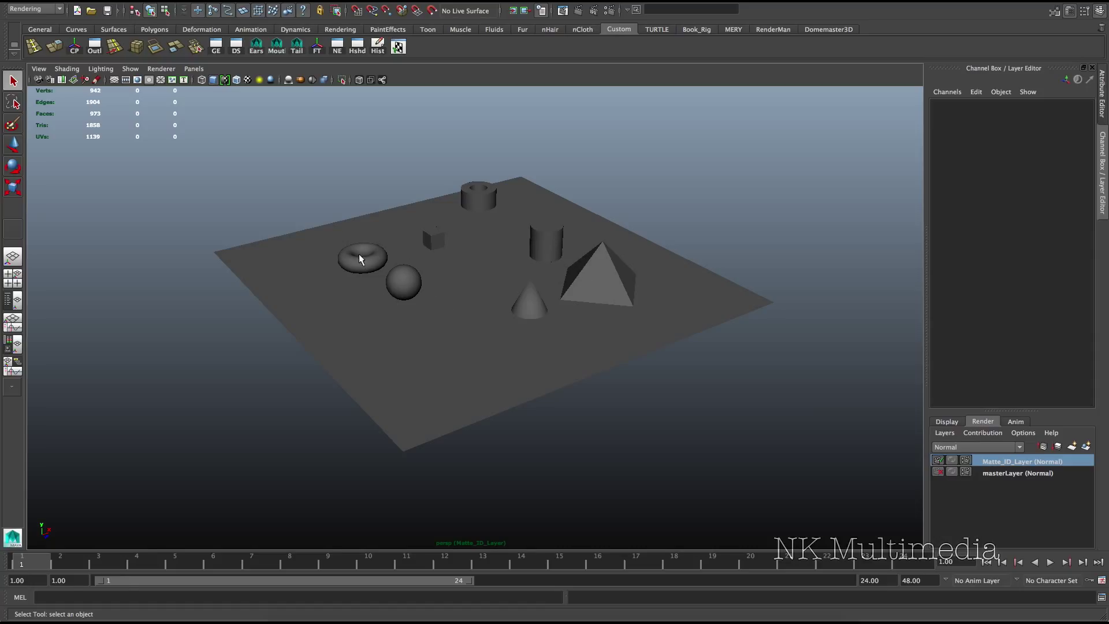
Create a Surface Shader in the Hypershade and set its Out Color to turquoise (H 172.455, S 0.844, V 0.958).
{"action": "left_click", "coordinate": [359, 50]}
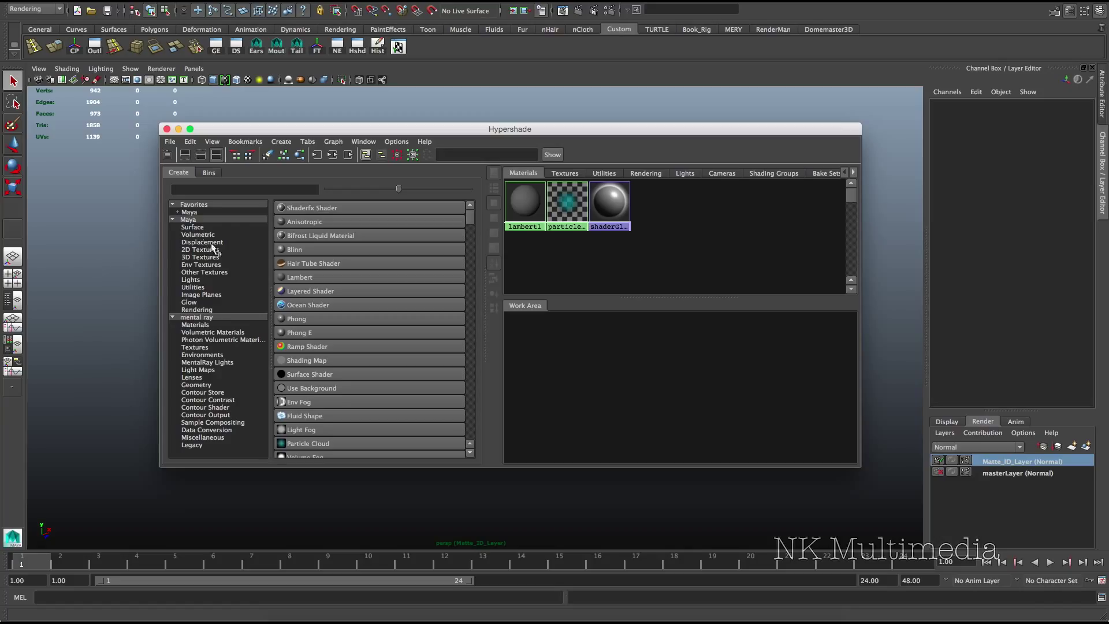
{"action": "left_click", "coordinate": [333, 375]}
{"action": "double_click", "coordinate": [565, 354]}
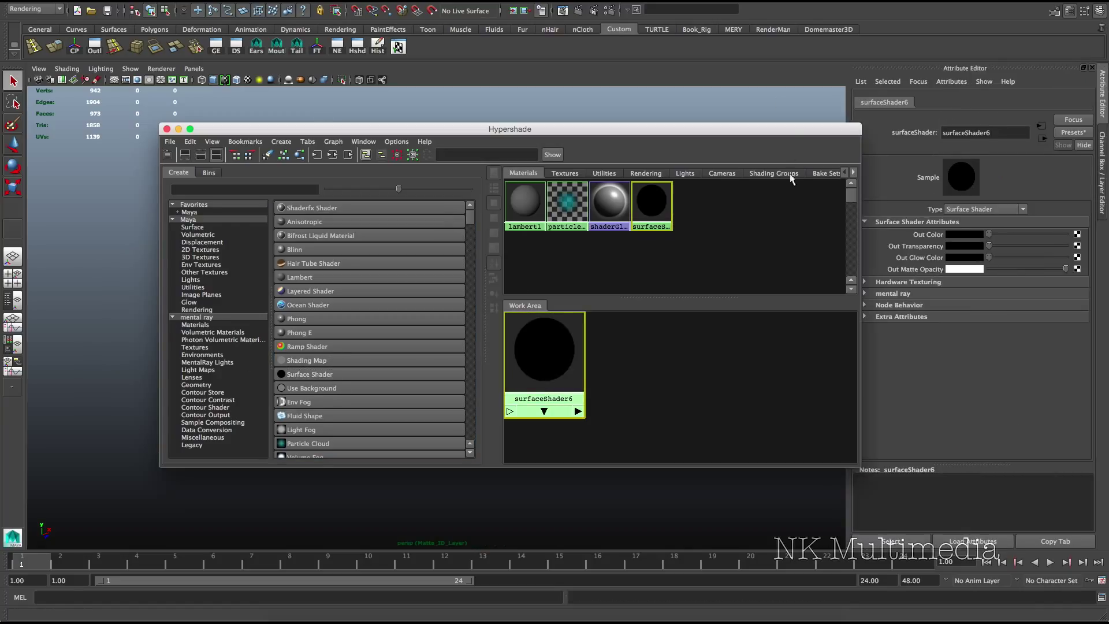
{"action": "left_click", "coordinate": [968, 235]}
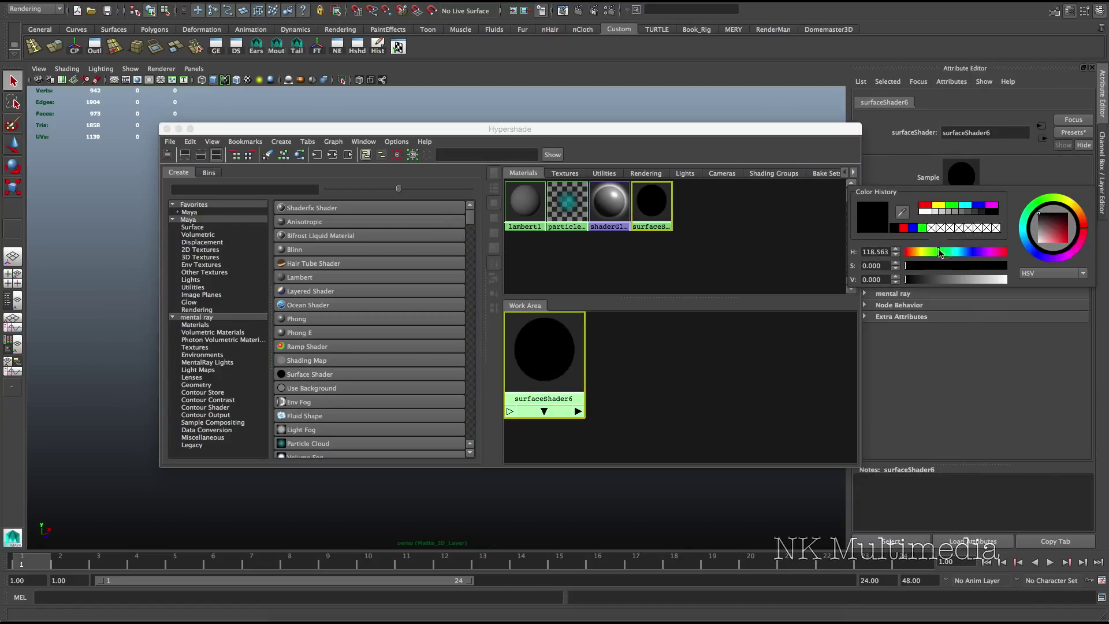
{"action": "left_click", "coordinate": [954, 252]}
{"action": "left_click", "coordinate": [986, 266]}
{"action": "left_click_drag", "start_coordinate": [987, 279], "coordinate": [1007, 280]}
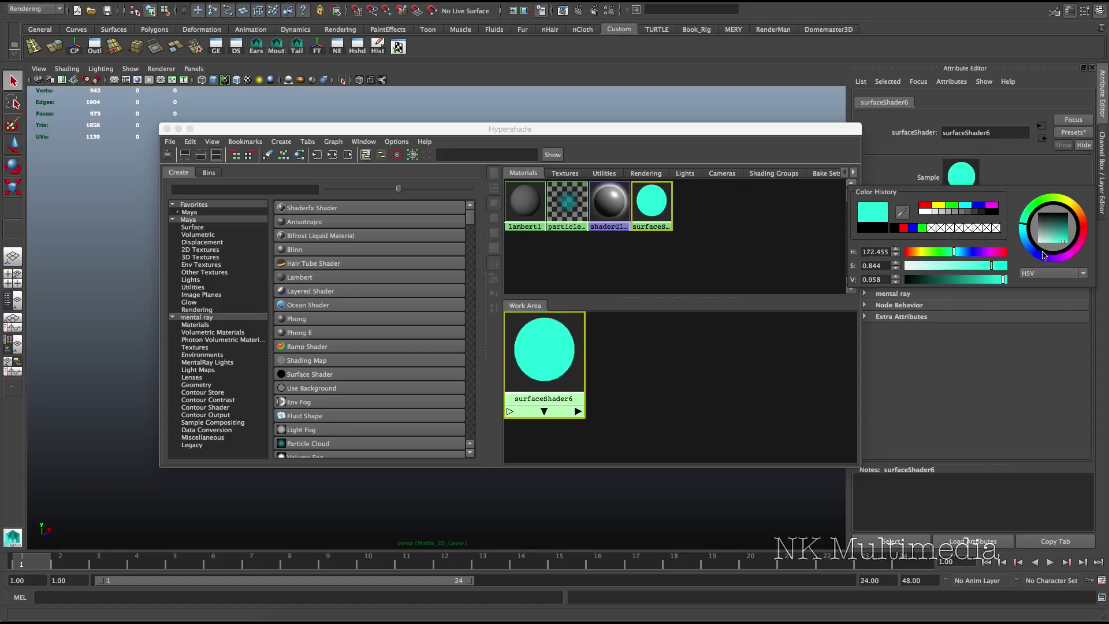
Rename the turquoise surface shader as LabelShader1.
{"action": "double_click", "coordinate": [1001, 133]}
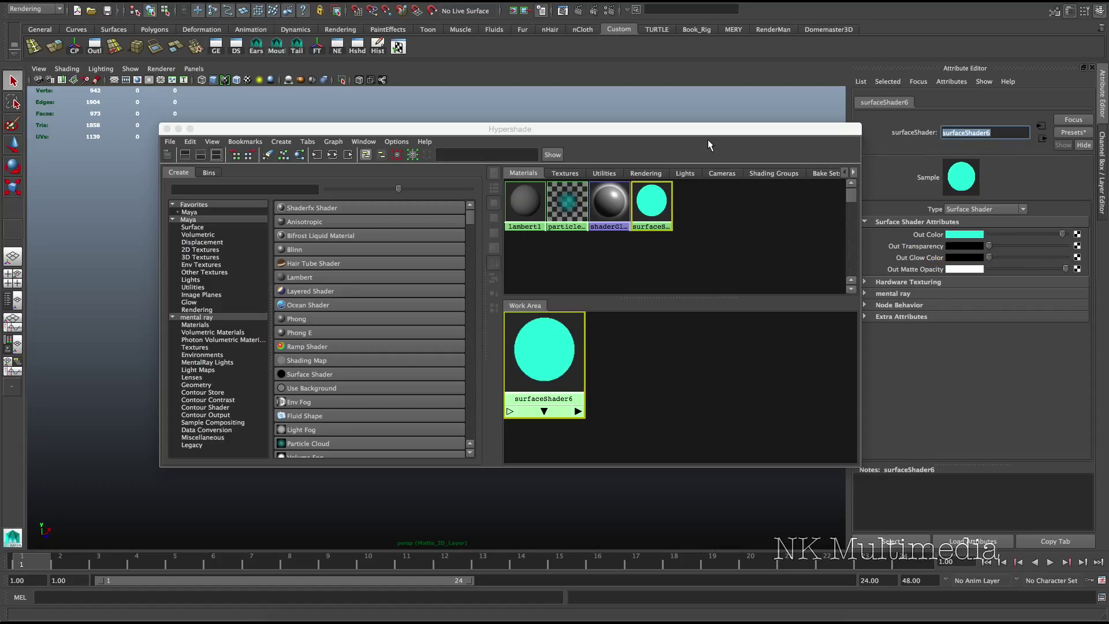
{"action": "type", "text": "La"}
{"action": "key", "text": "BackSpace"}
{"action": "type", "text": "bel"}
{"action": "key", "text": "BackSpace"}
{"action": "key", "text": "BackSpace"}
{"action": "type", "text": "a"}
{"action": "key", "text": "BackSpace"}
{"action": "key", "text": "BackSpace"}
{"action": "type", "text": "a"}
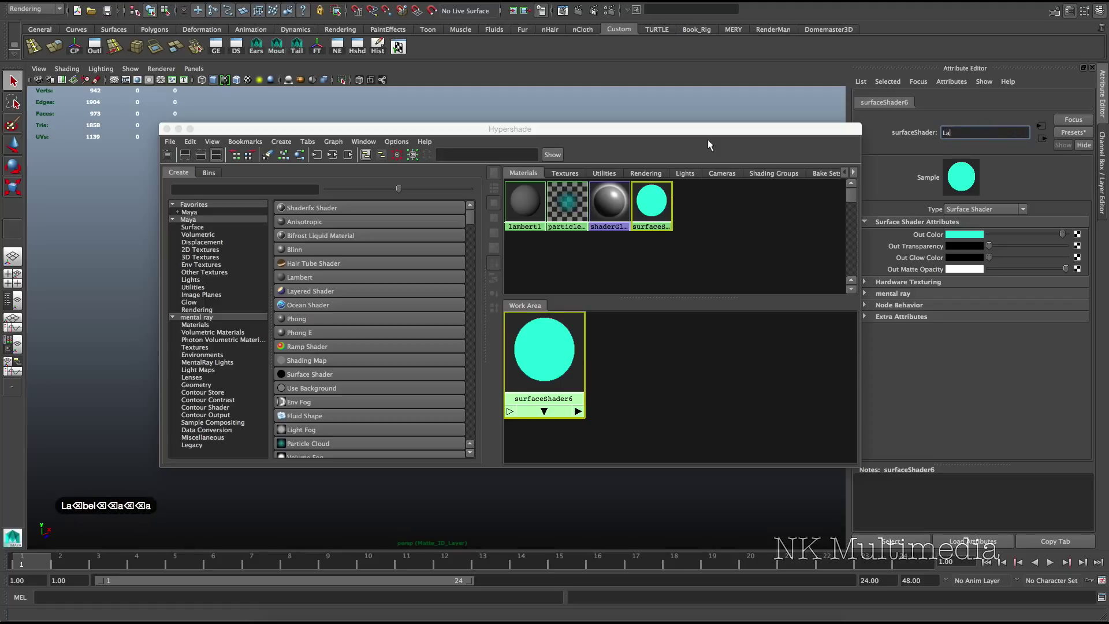
{"action": "type", "text": "belSah"}
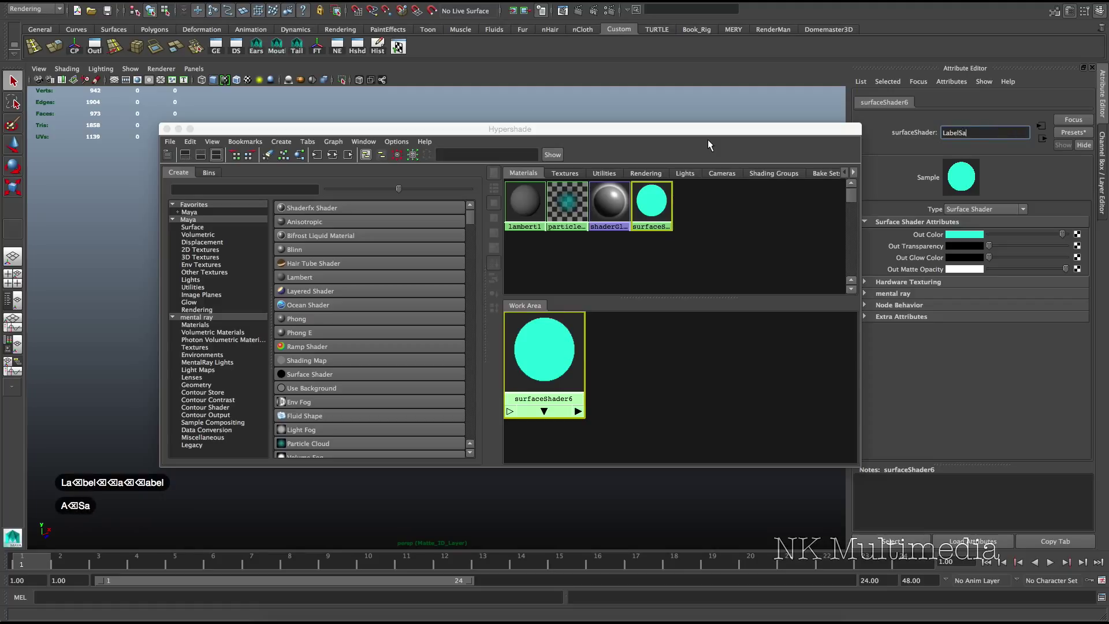
{"action": "key", "text": "BackSpace"}
{"action": "key", "text": "BackSpace"}
{"action": "type", "text": "hader"}
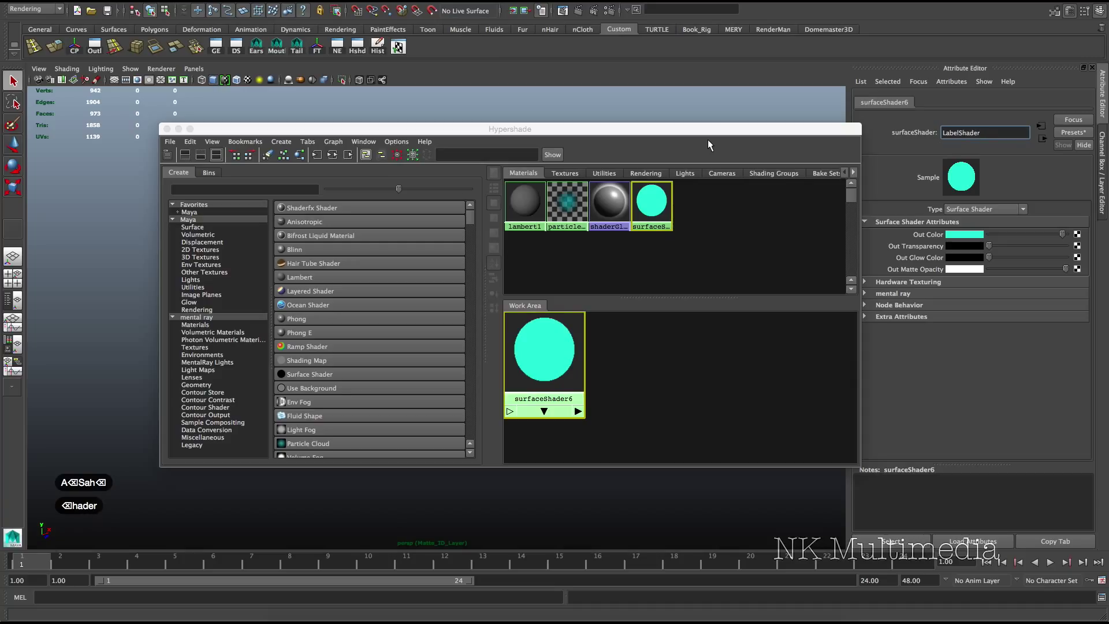
{"action": "type", "text": "1"}
{"action": "key", "text": "Return"}
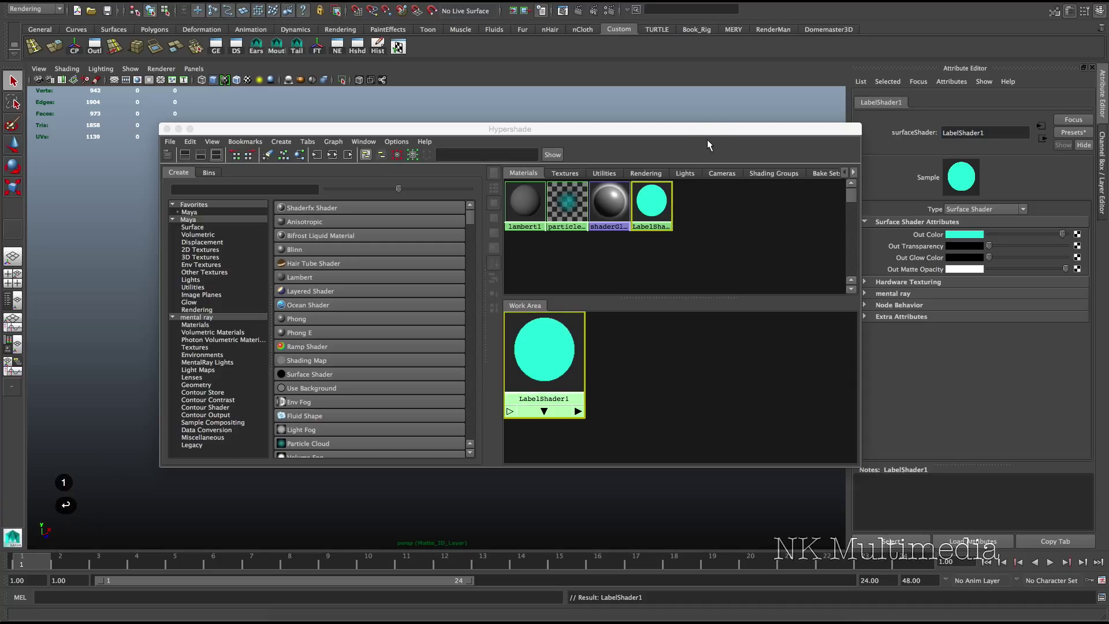
Duplicate LabelShader1 seven times in the Hypershade for a total of eight label shaders.
{"action": "left_click_drag", "start_coordinate": [707, 140], "coordinate": [545, 515]}
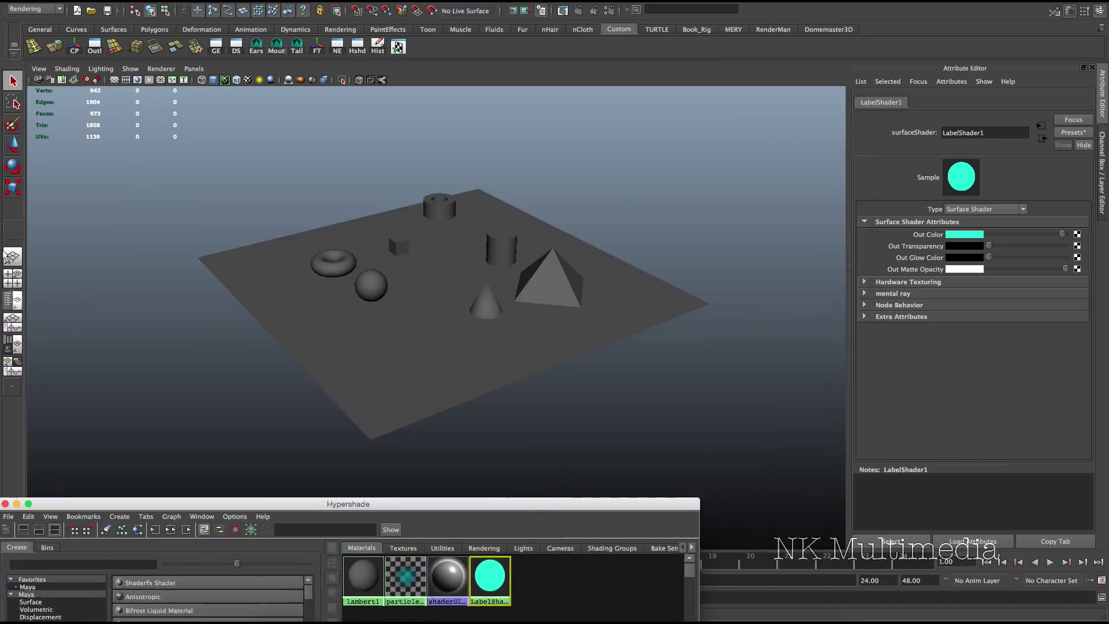
{"action": "left_click_drag", "start_coordinate": [612, 507], "coordinate": [509, 78]}
{"action": "scroll", "coordinate": [304, 311], "scroll_direction": "down", "scroll_amount": 3}
{"action": "middle_click_drag", "start_coordinate": [305, 310], "coordinate": [265, 299], "text": "alt"}
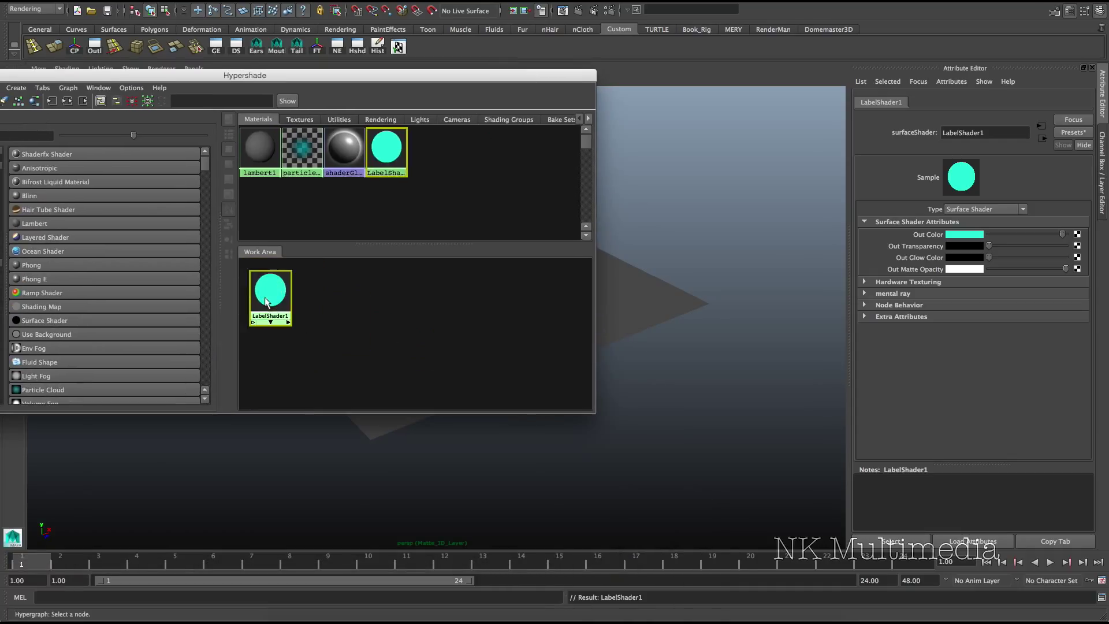
{"action": "key", "text": "super+d"}
{"action": "key", "text": "super+d"}
{"action": "key", "text": "super+d"}
{"action": "key", "text": "super+d"}
{"action": "key", "text": "super+d"}
{"action": "key", "text": "super+d"}
{"action": "key", "text": "super+d"}
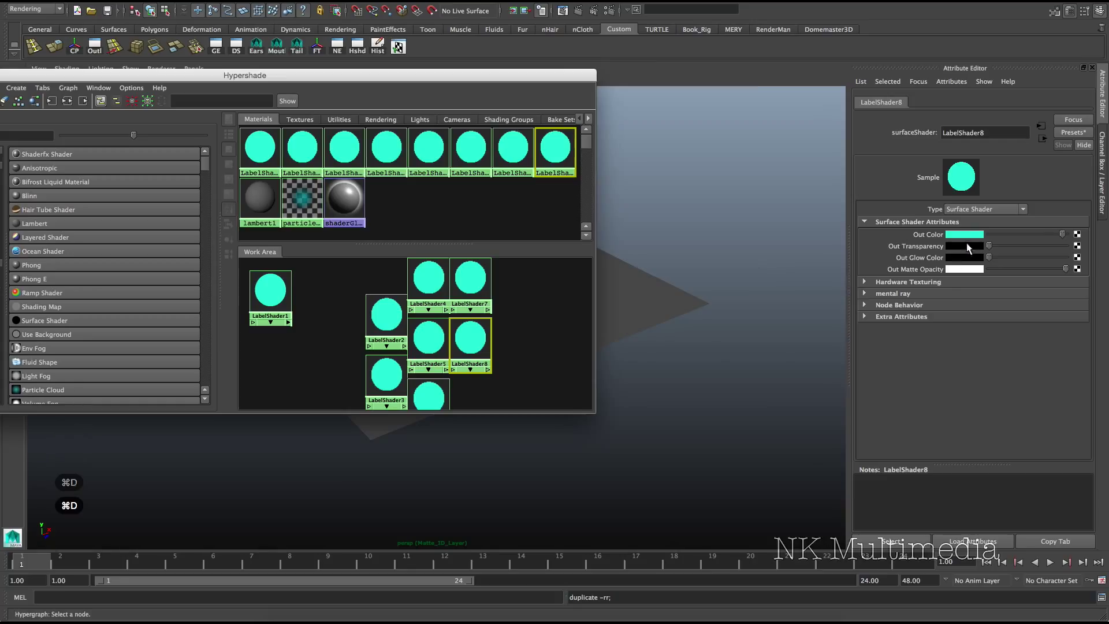
Set distinct Out Colors: LabelShader8 olive yellow, LabelShader7 green, LabelShader4 dark brown and LabelShader5 purple.
{"action": "left_click", "coordinate": [966, 236]}
{"action": "left_click", "coordinate": [810, 391]}
{"action": "left_click", "coordinate": [467, 303]}
{"action": "left_click", "coordinate": [789, 337]}
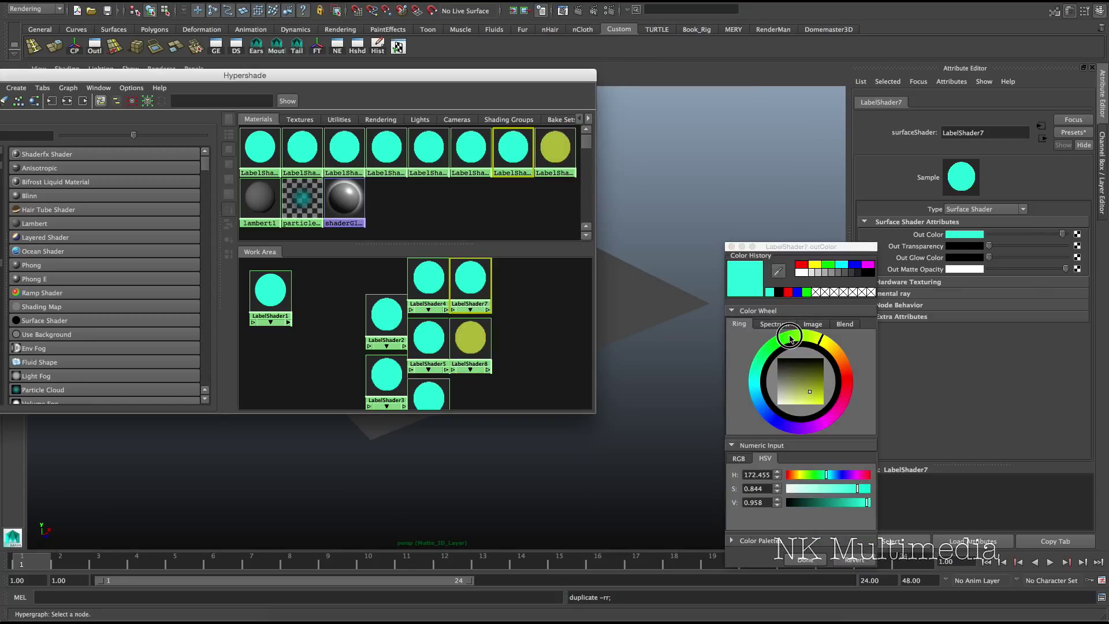
{"action": "left_click", "coordinate": [428, 283]}
{"action": "left_click", "coordinate": [808, 368]}
{"action": "left_click", "coordinate": [428, 341]}
{"action": "left_click", "coordinate": [813, 388]}
Set the Out Color of LabelShader6 to red, LabelShader2 to dark green and LabelShader3 to dark teal.
{"action": "left_click", "coordinate": [429, 396]}
{"action": "left_click", "coordinate": [369, 318]}
{"action": "left_click", "coordinate": [383, 375]}
{"action": "left_click", "coordinate": [785, 417]}
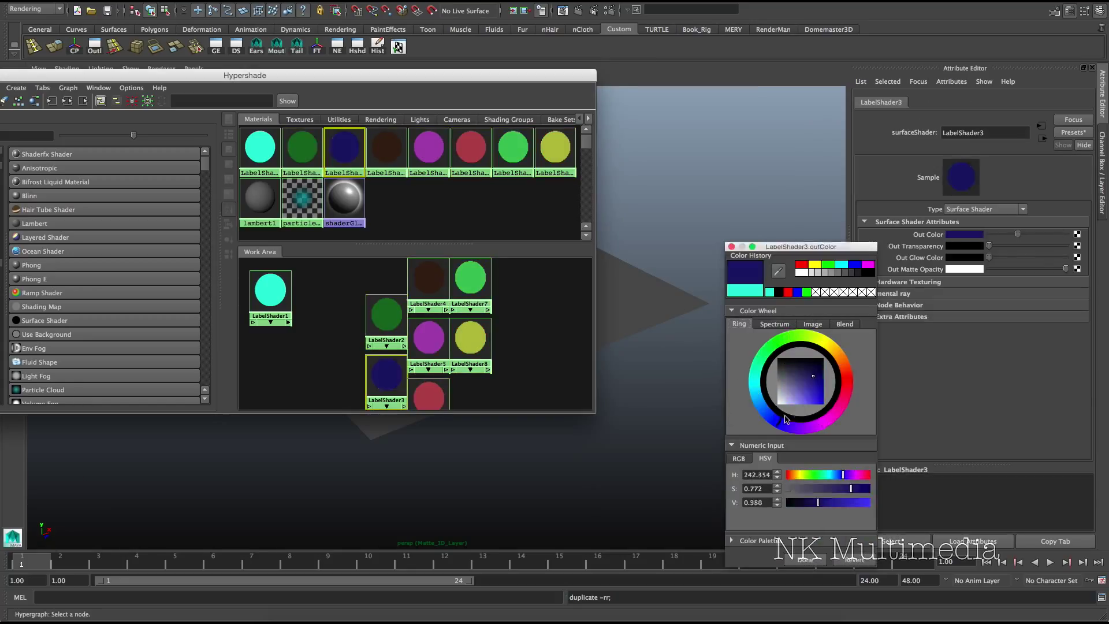
{"action": "left_click", "coordinate": [756, 370]}
{"action": "left_click", "coordinate": [815, 381]}
{"action": "left_click", "coordinate": [952, 235]}
{"action": "left_click", "coordinate": [815, 377]}
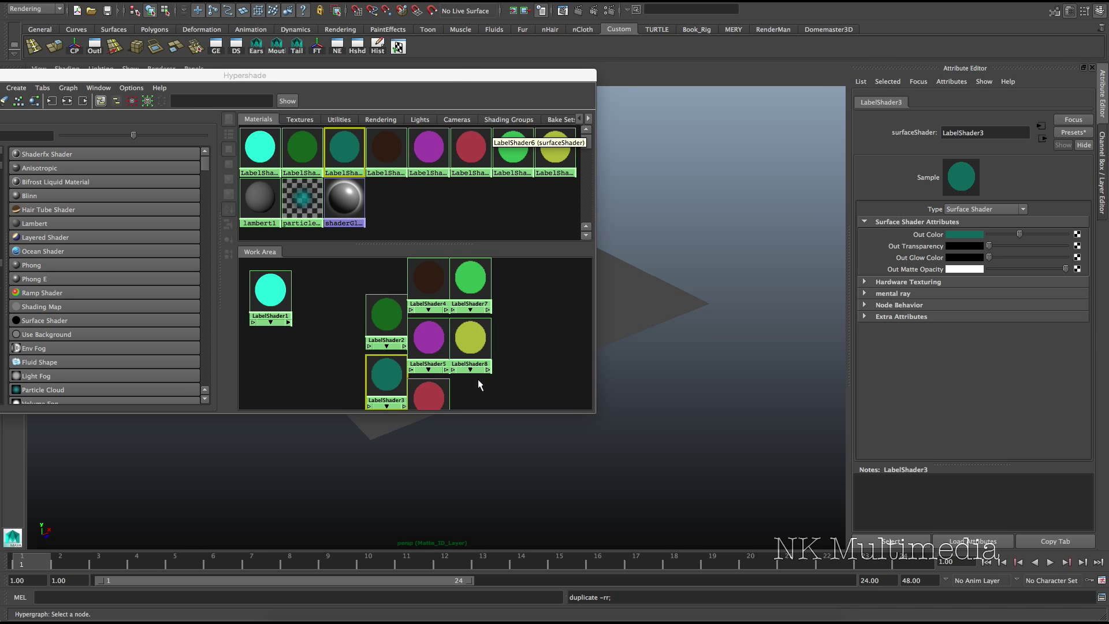
Open the Outliner beside the Hypershade and assign LabelShader1 to pSphere1.
{"action": "left_click_drag", "start_coordinate": [454, 77], "coordinate": [642, 312]}
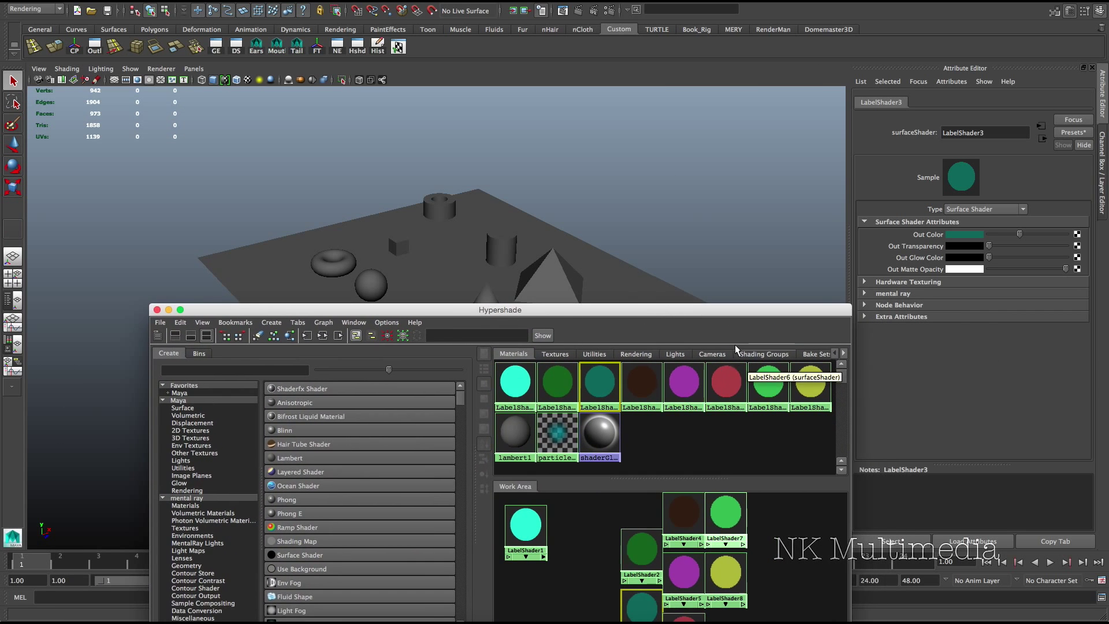
{"action": "left_click_drag", "start_coordinate": [750, 312], "coordinate": [638, 205]}
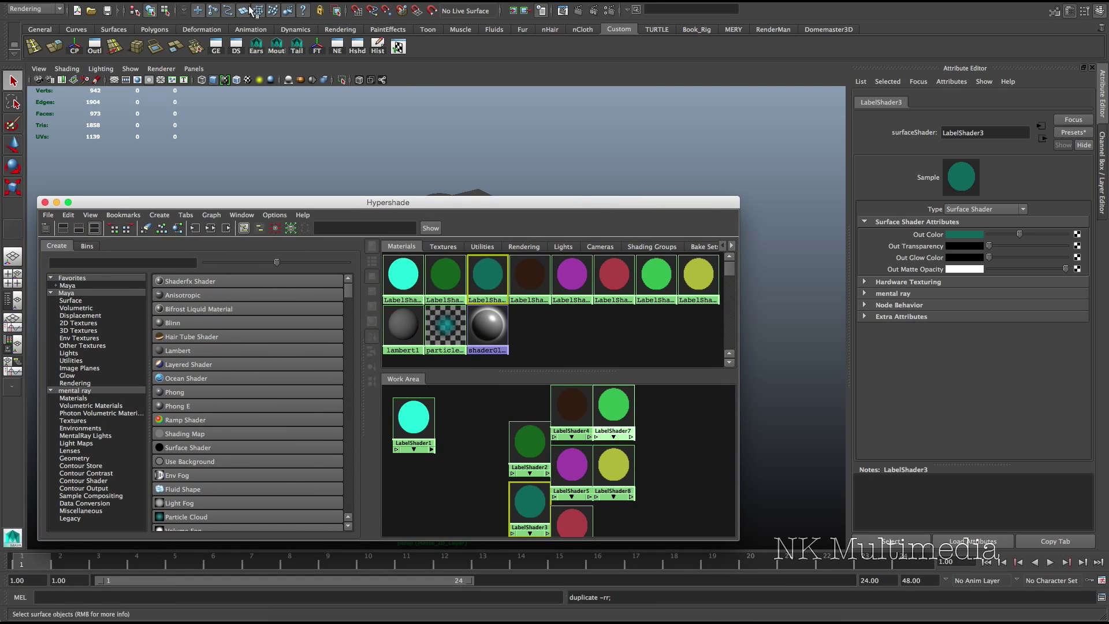
{"action": "left_click", "coordinate": [94, 45]}
{"action": "left_click_drag", "start_coordinate": [690, 274], "coordinate": [842, 221]}
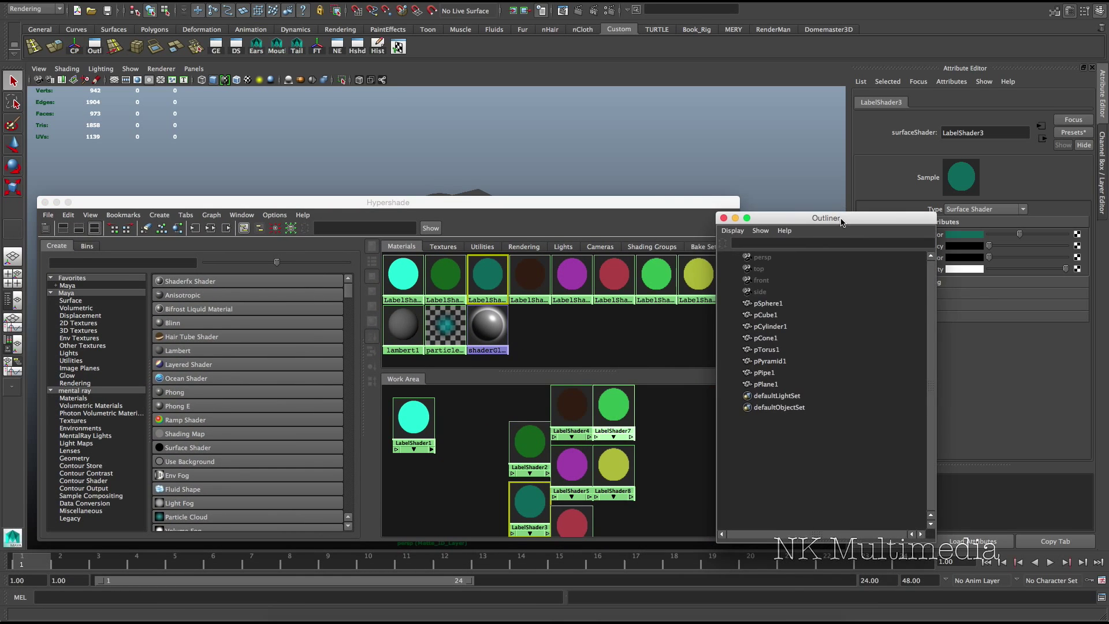
{"action": "left_click", "coordinate": [773, 302]}
{"action": "right_click_drag", "start_coordinate": [414, 419], "coordinate": [398, 401]}
Assign LabelShader2 to pCube1, LabelShader3 to pCylinder1 and LabelShader4 to pCone1.
{"action": "left_click", "coordinate": [767, 315]}
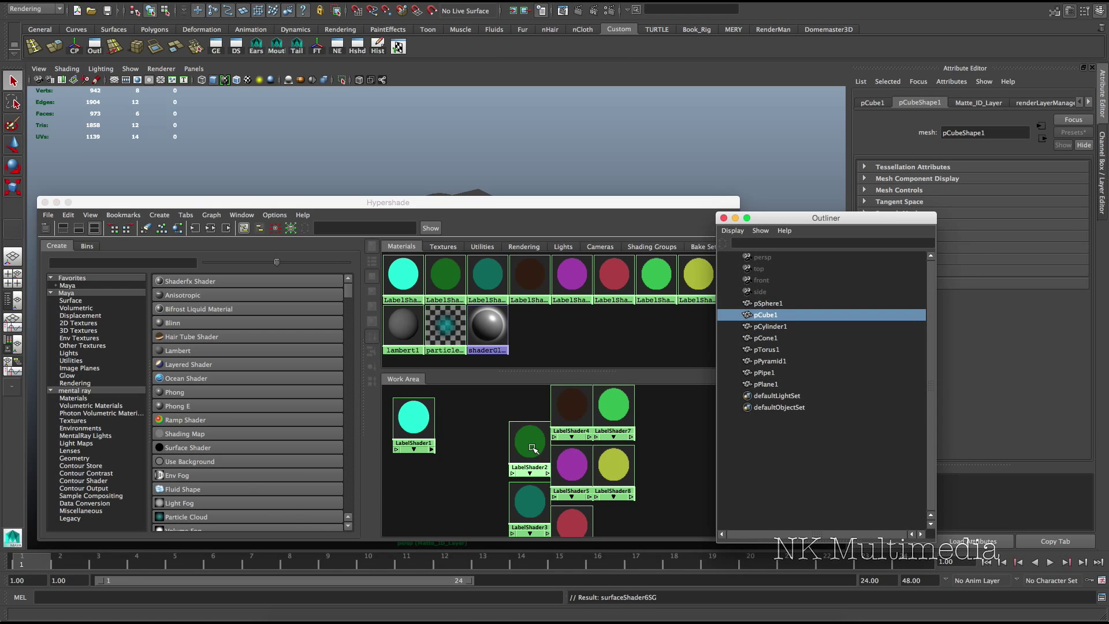
{"action": "left_click", "coordinate": [768, 326]}
{"action": "right_click_drag", "start_coordinate": [527, 507], "coordinate": [524, 488]}
{"action": "left_click", "coordinate": [775, 338]}
{"action": "right_click_drag", "start_coordinate": [572, 408], "coordinate": [570, 389]}
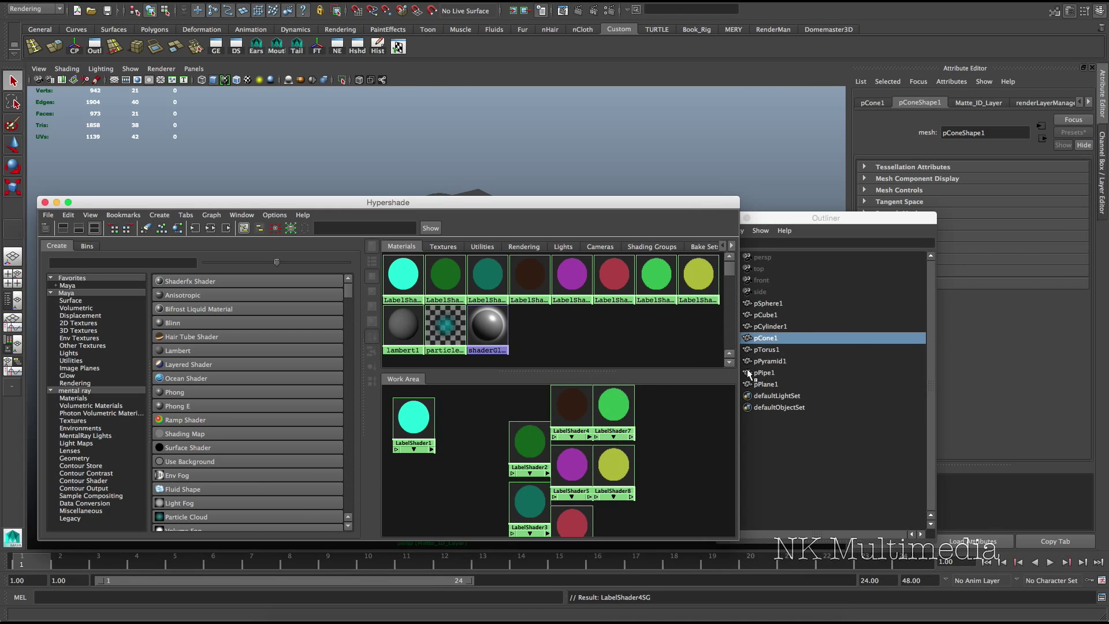
Assign LabelShader5 to pTorus1 and LabelShader6 to pPyramid1.
{"action": "left_click", "coordinate": [767, 350]}
{"action": "right_click_drag", "start_coordinate": [572, 467], "coordinate": [570, 448]}
{"action": "left_click", "coordinate": [772, 362]}
{"action": "right_click_drag", "start_coordinate": [572, 523], "coordinate": [556, 507]}
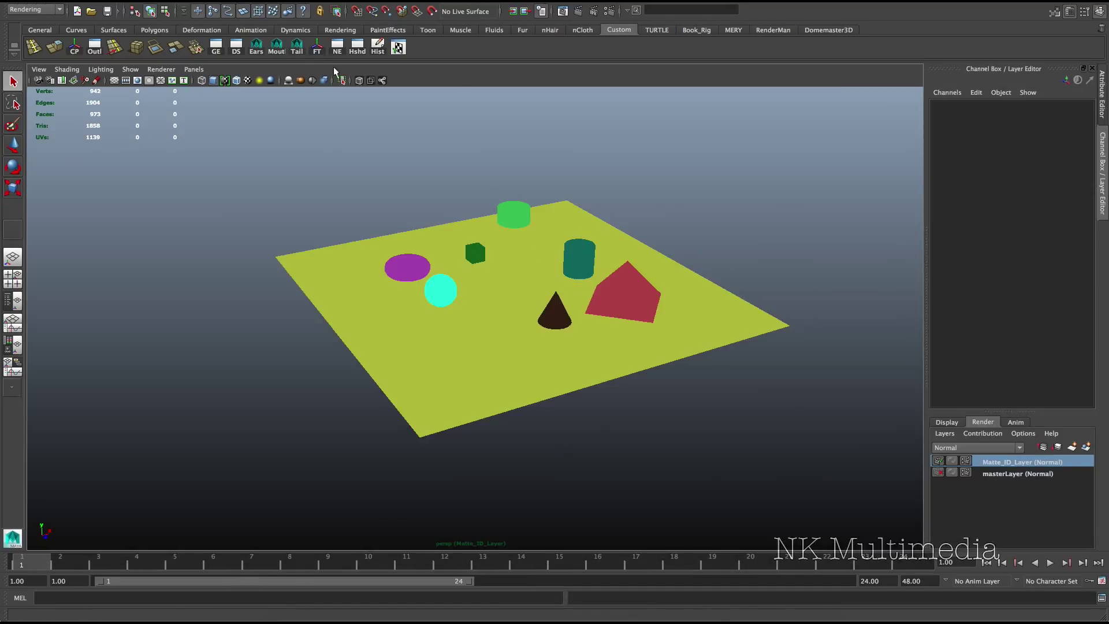
In the render settings of Matte_ID_Layer, set the renderer to mental ray and the image format to JPEG (jpg).
{"action": "left_click", "coordinate": [611, 11]}
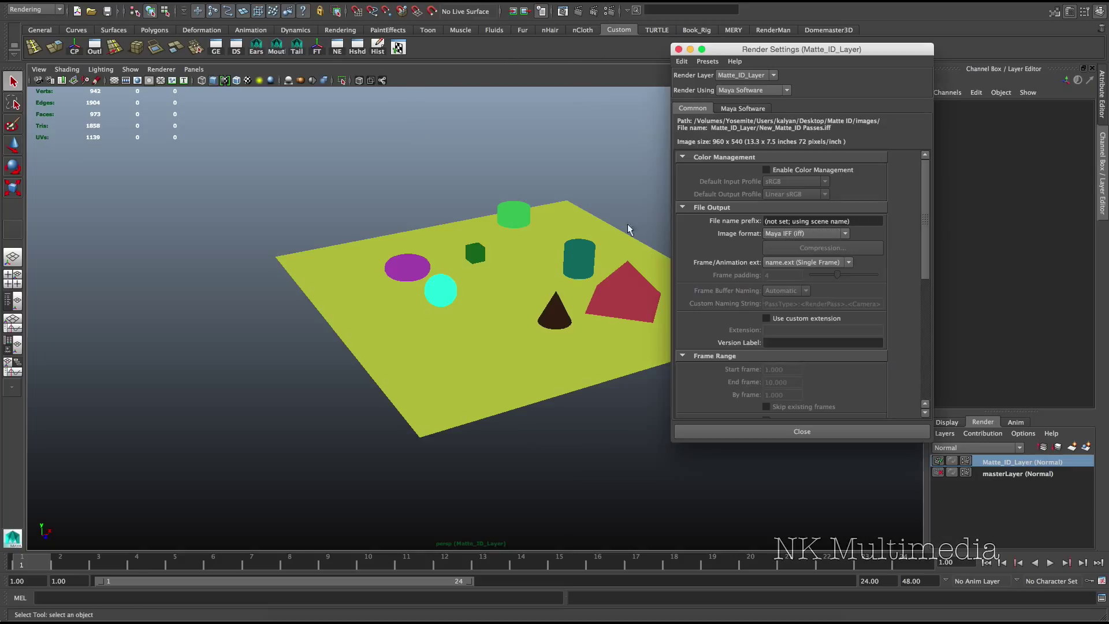
{"action": "left_click", "coordinate": [763, 91]}
{"action": "left_click", "coordinate": [760, 120]}
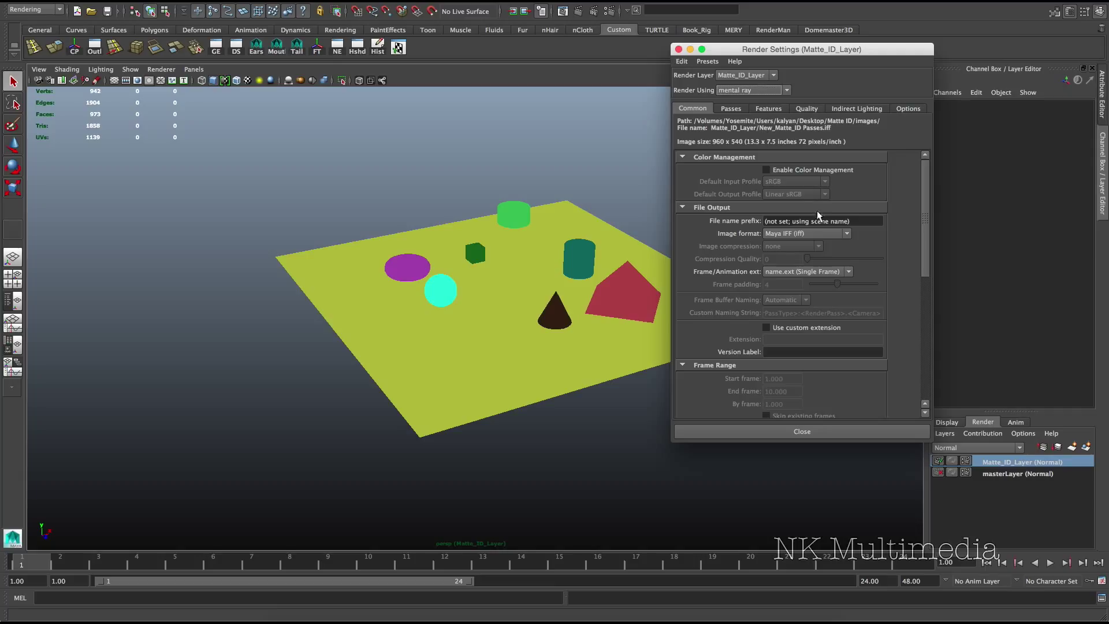
{"action": "left_click", "coordinate": [823, 232]}
{"action": "left_click", "coordinate": [809, 282]}
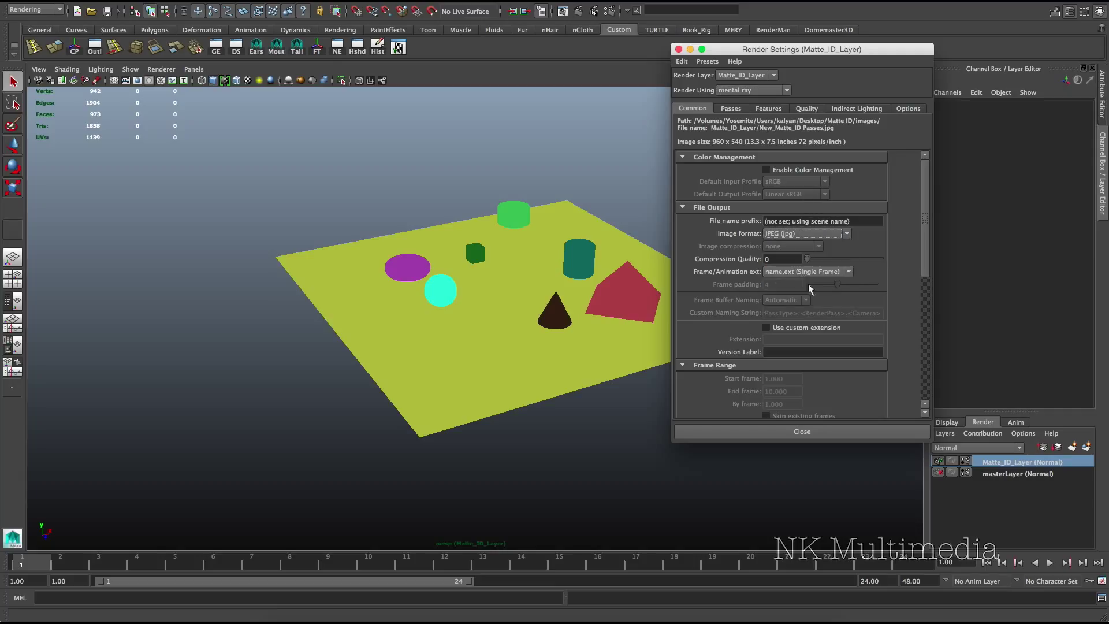
Create a Custom Color render pass in the scene passes of Matte_ID_Layer.
{"action": "left_click", "coordinate": [730, 109]}
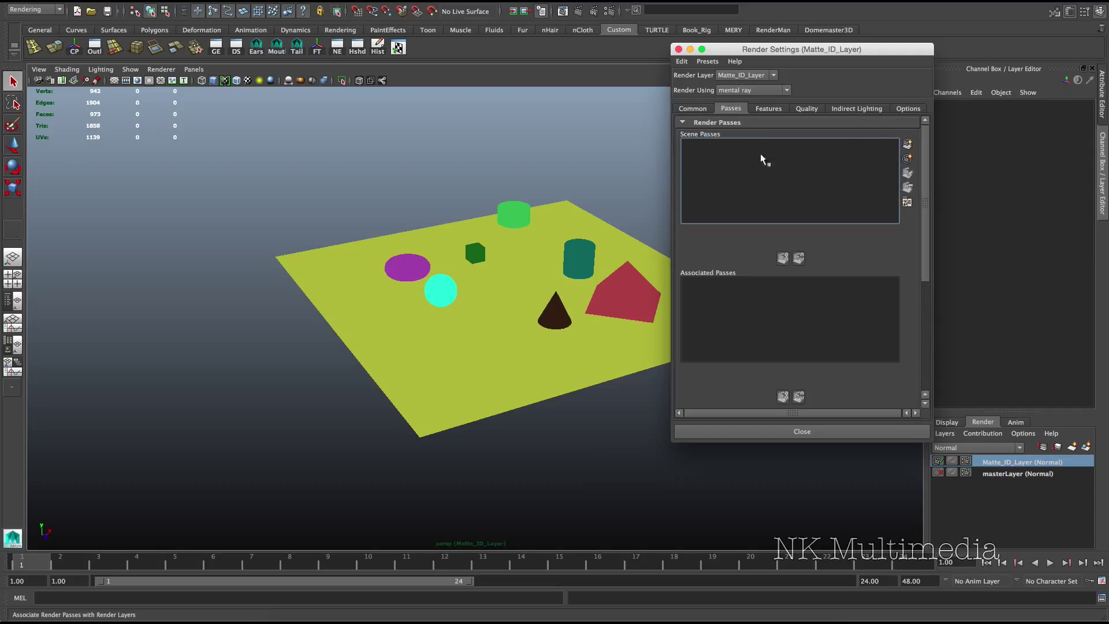
{"action": "left_click", "coordinate": [906, 144]}
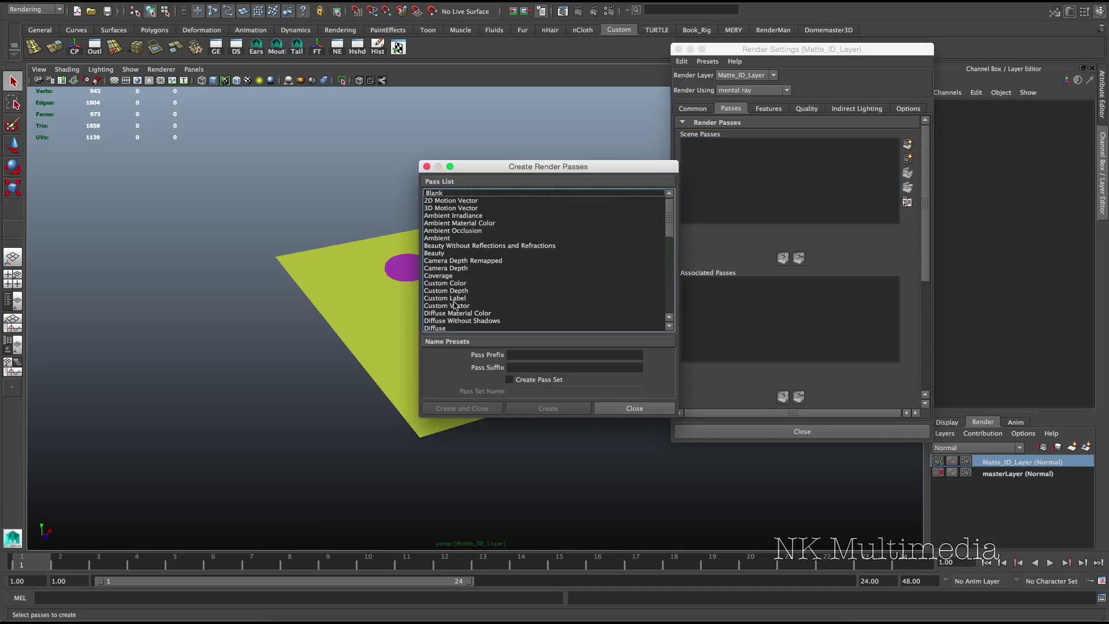
{"action": "left_click", "coordinate": [466, 284]}
{"action": "left_click", "coordinate": [469, 291]}
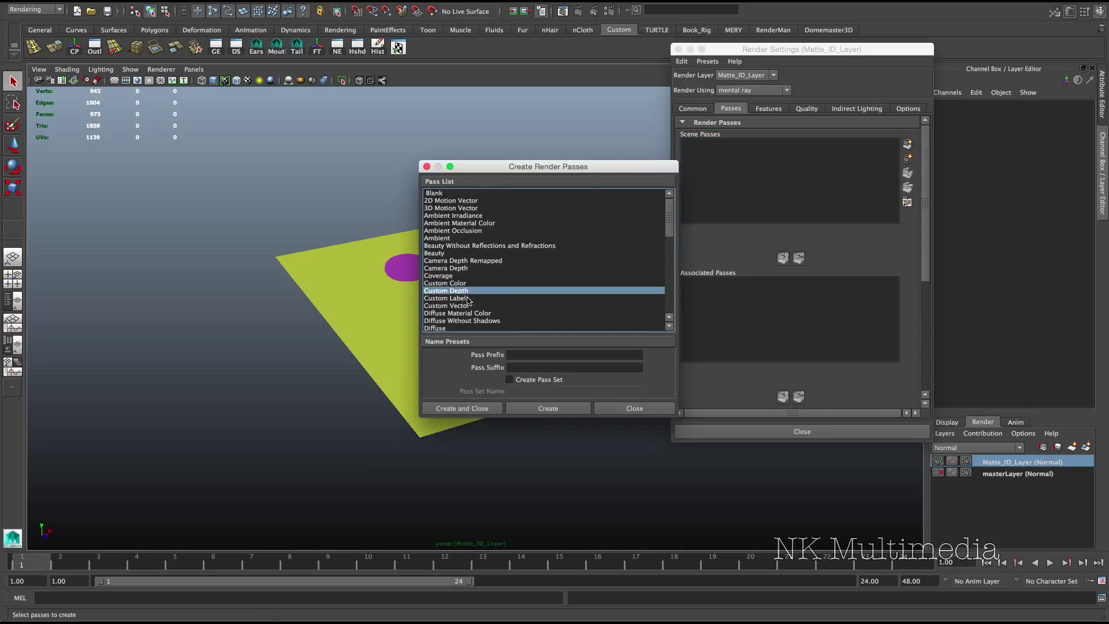
{"action": "left_click", "coordinate": [468, 297]}
{"action": "left_click", "coordinate": [468, 303]}
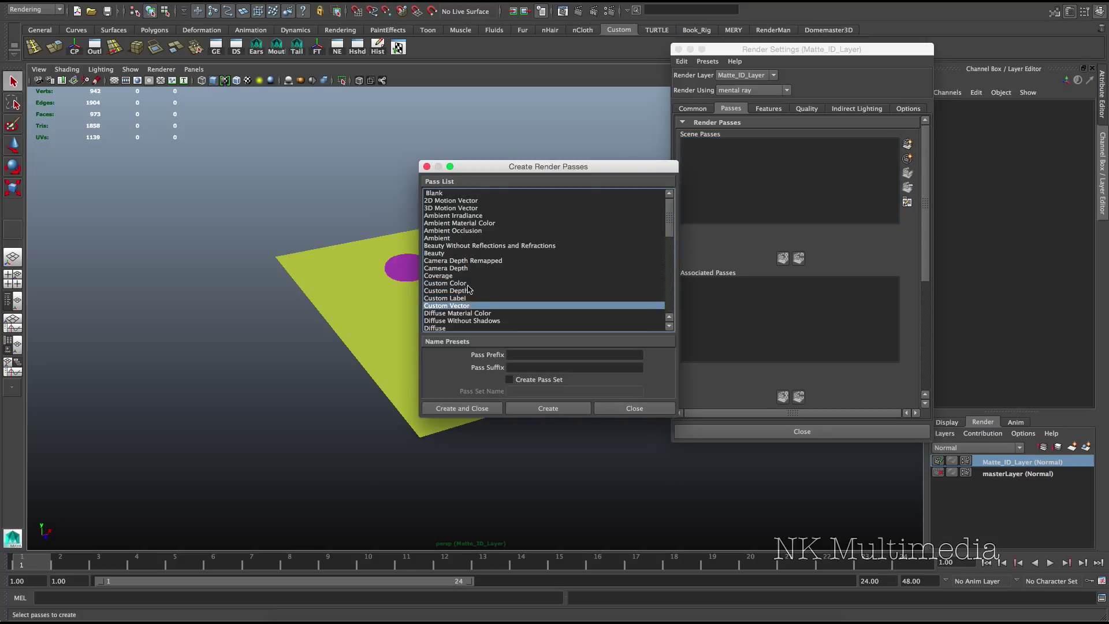
{"action": "left_click", "coordinate": [470, 284]}
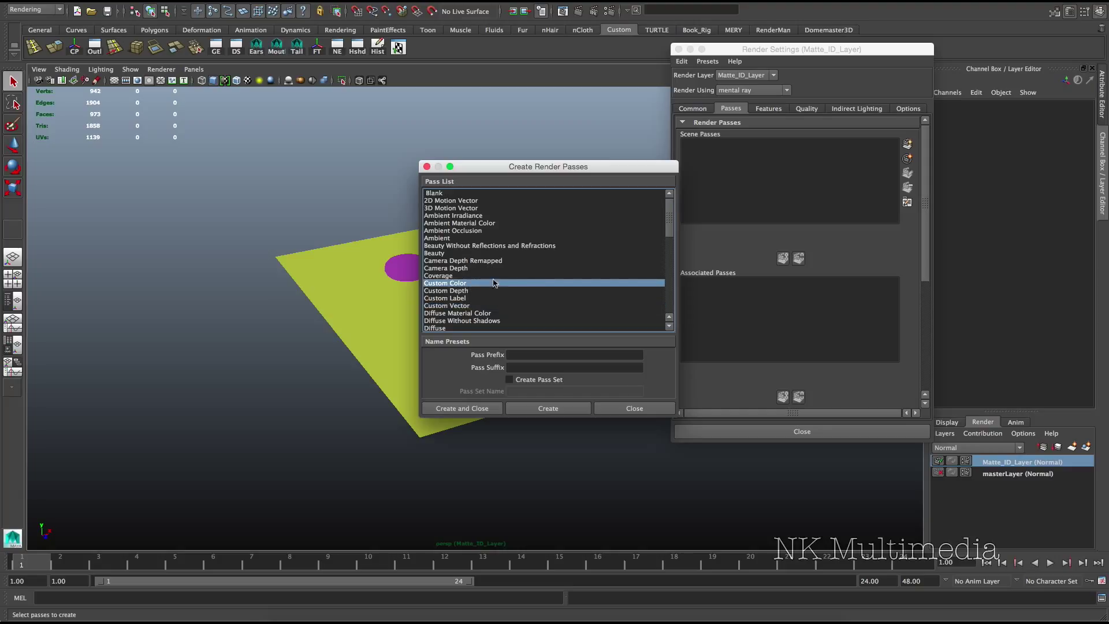
{"action": "left_click", "coordinate": [483, 410]}
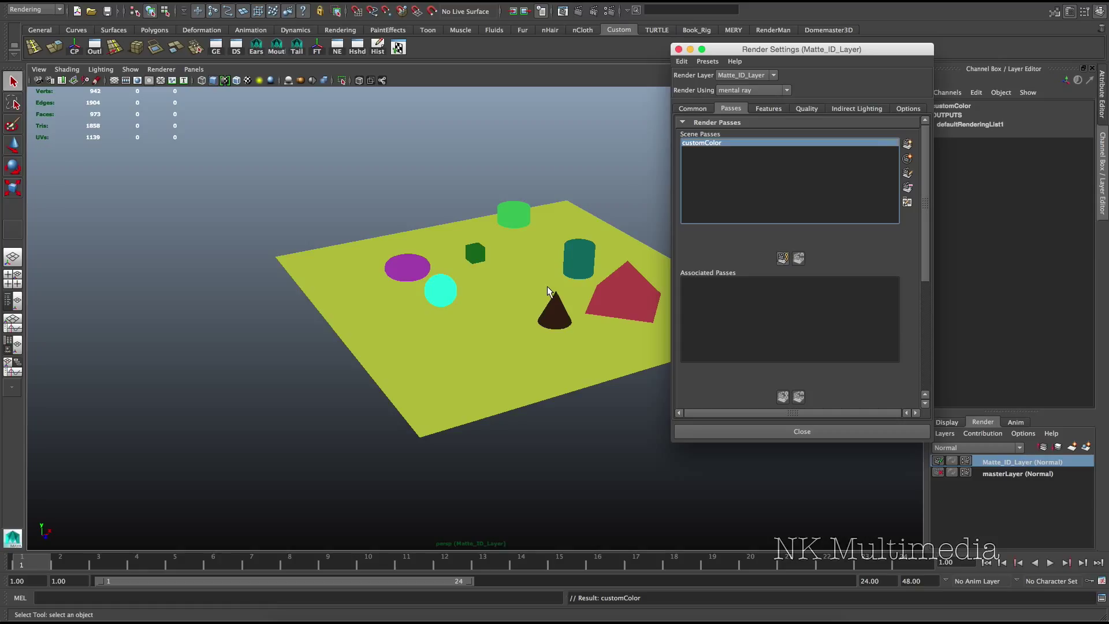
Add two more Custom Color render passes to the scene passes.
{"action": "left_click", "coordinate": [907, 144]}
{"action": "left_click", "coordinate": [457, 283]}
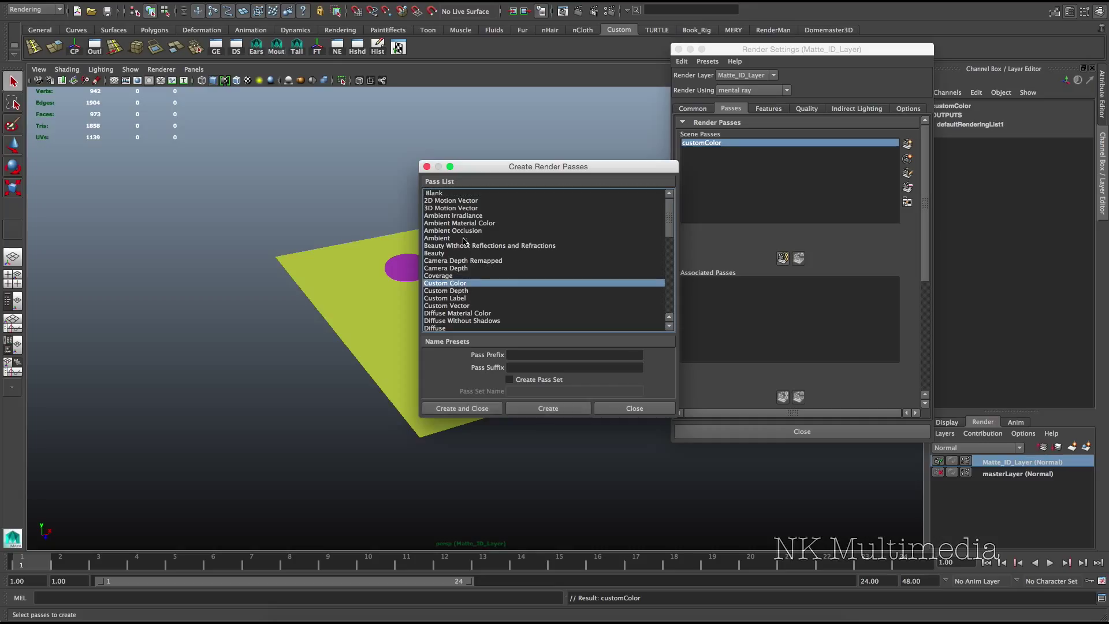
{"action": "left_click", "coordinate": [539, 410]}
{"action": "left_click", "coordinate": [462, 409]}
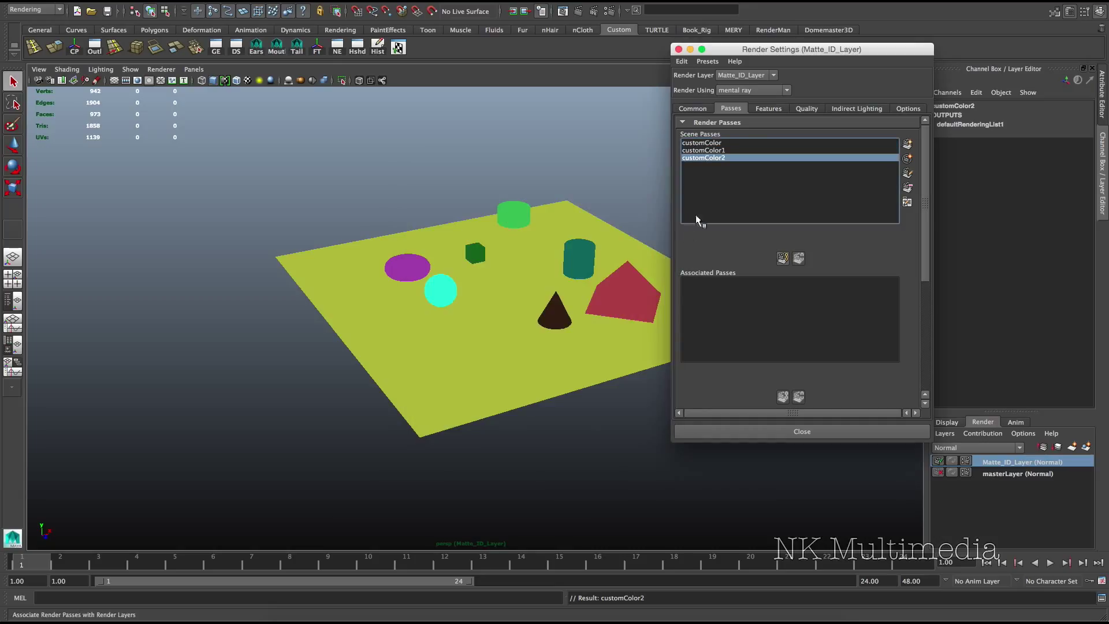
Set the number of channels of the customColor pass to 3 and rename the pass Matte_ID_1.
{"action": "left_click_drag", "start_coordinate": [798, 49], "coordinate": [649, 68]}
{"action": "double_click", "coordinate": [554, 162]}
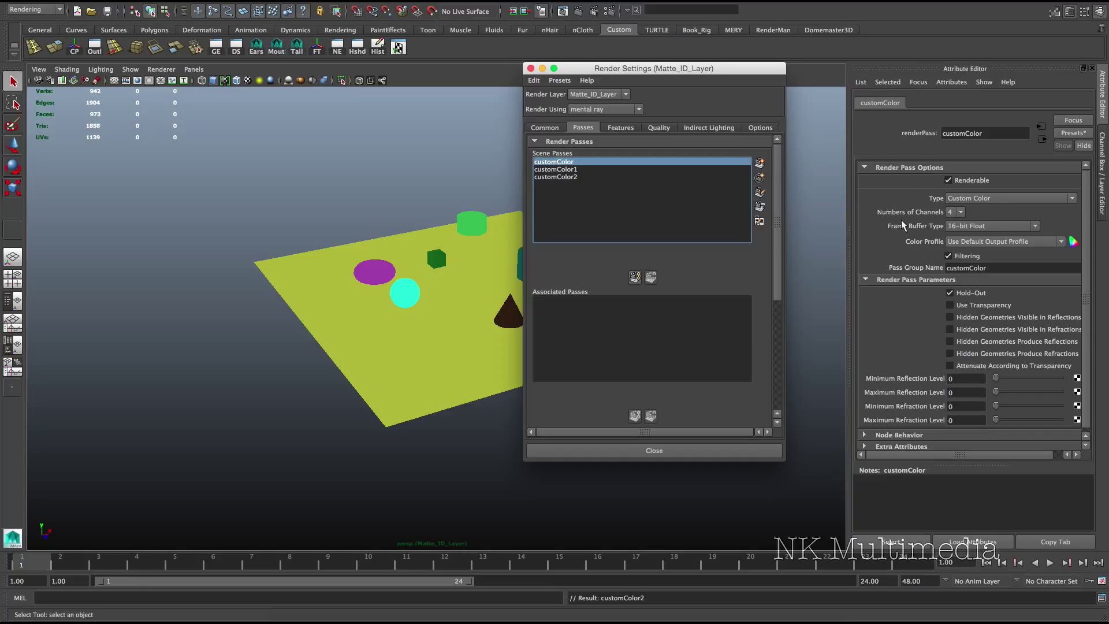
{"action": "left_click", "coordinate": [961, 213]}
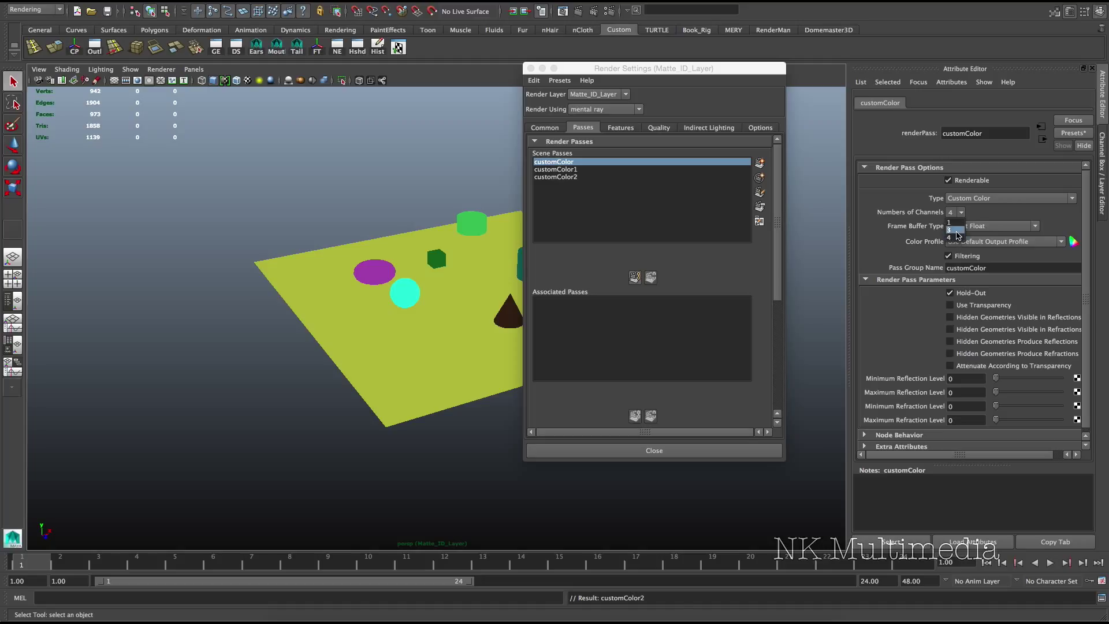
{"action": "left_click", "coordinate": [956, 231]}
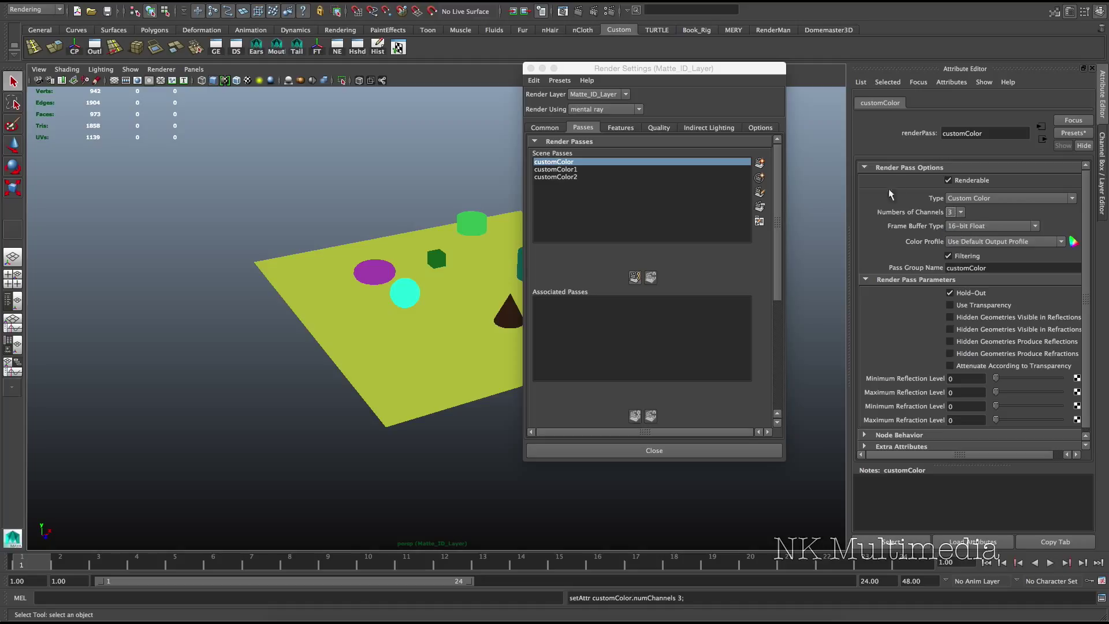
{"action": "double_click", "coordinate": [991, 128]}
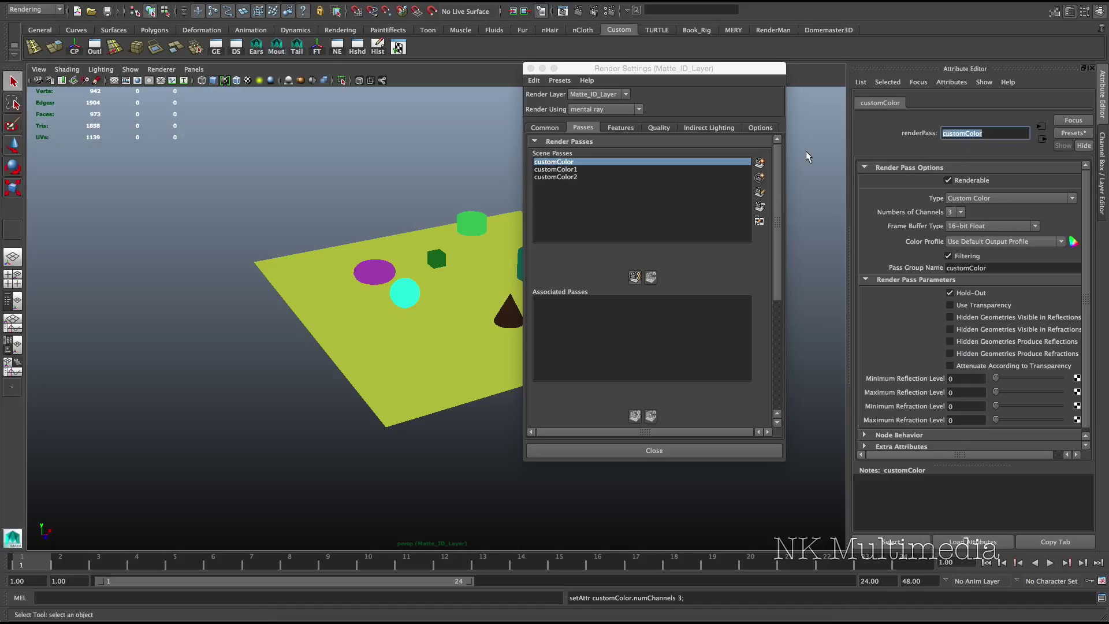
{"action": "type", "text": "Matte_ID"}
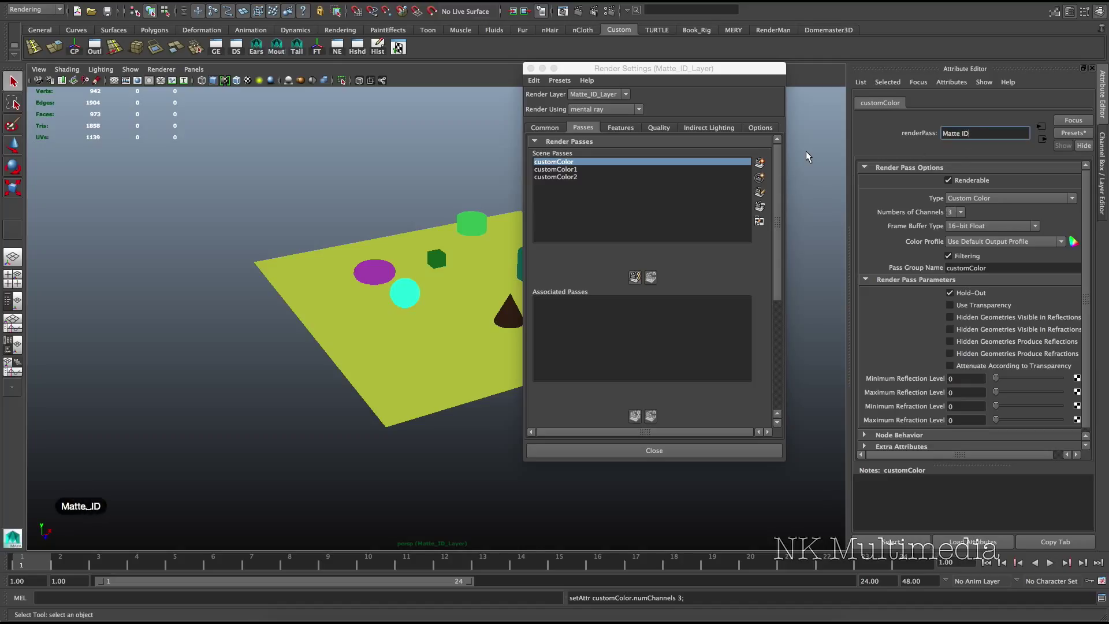
{"action": "type", "text": "_1"}
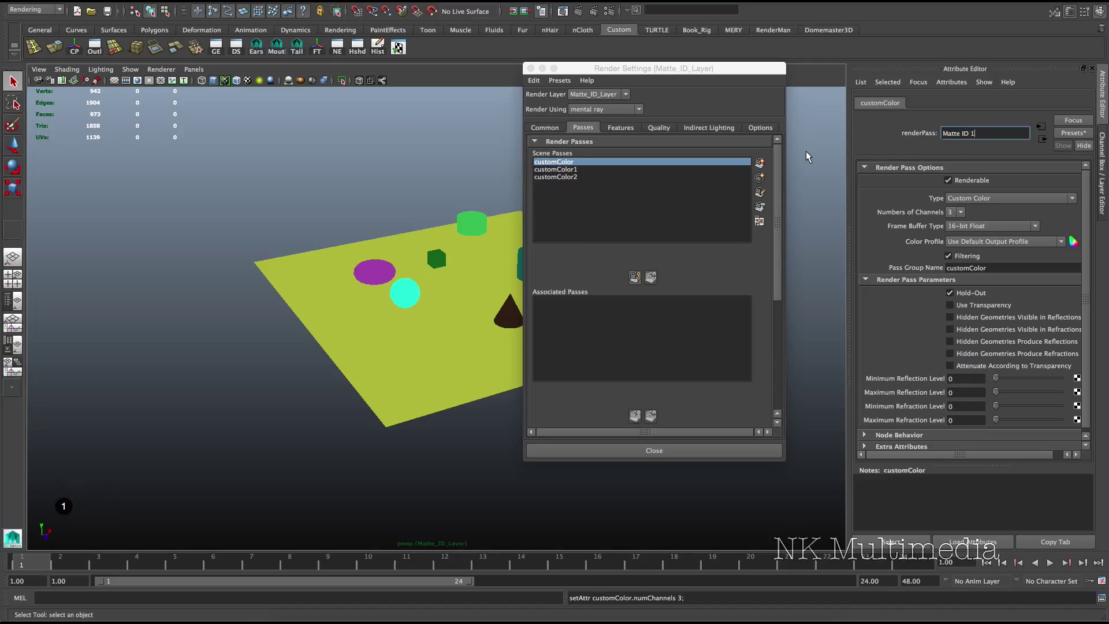
{"action": "key", "text": "Return"}
Reuse the first pass's name to rename customColor1 as Matte_ID_2 and set its number of channels to 3.
{"action": "left_click", "coordinate": [975, 133]}
{"action": "key", "text": "super+a"}
{"action": "key", "text": "super+c"}
{"action": "double_click", "coordinate": [572, 170]}
{"action": "double_click", "coordinate": [976, 133]}
{"action": "key", "text": "super+v"}
{"action": "left_click", "coordinate": [959, 212]}
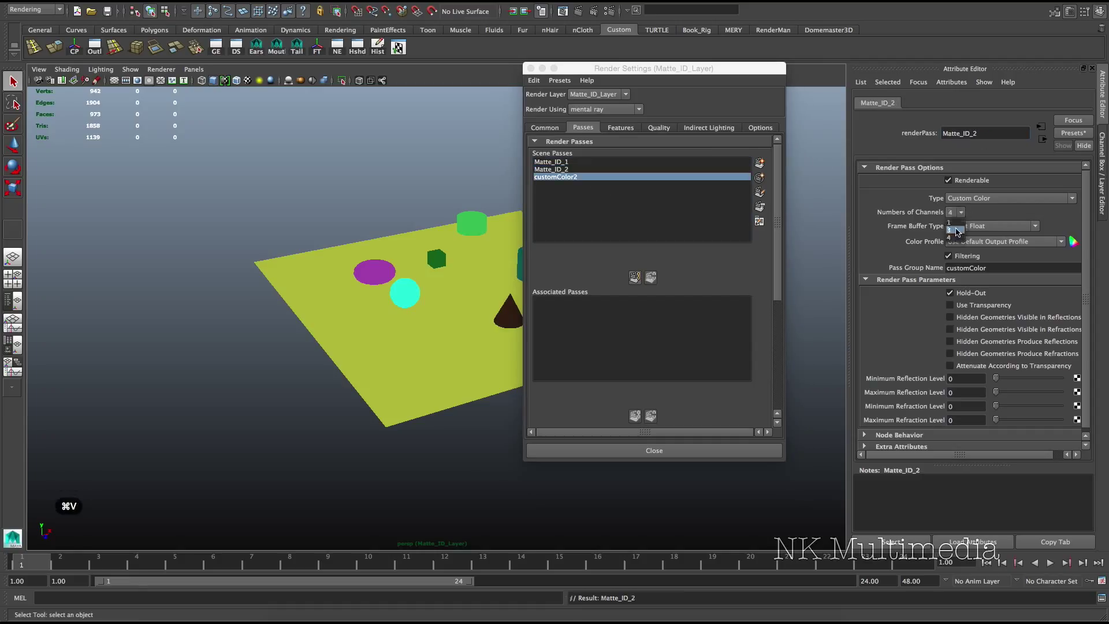
{"action": "left_click", "coordinate": [954, 231]}
Rename the customColor2 pass as Matte_ID_3 and set its number of channels to 3.
{"action": "double_click", "coordinate": [572, 176]}
{"action": "double_click", "coordinate": [976, 133]}
{"action": "key", "text": "super+v"}
{"action": "left_click", "coordinate": [959, 212]}
{"action": "left_click", "coordinate": [954, 231]}
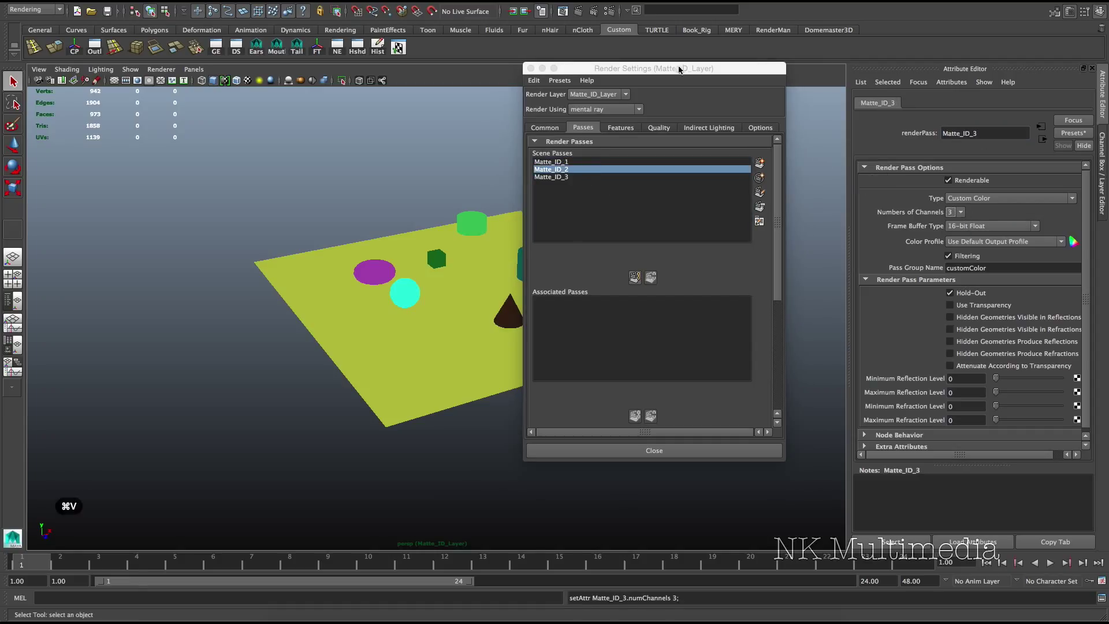
Associate the Matte_ID_1 scene pass with Matte_ID_Layer.
{"action": "left_click", "coordinate": [585, 162]}
{"action": "left_click", "coordinate": [635, 277]}
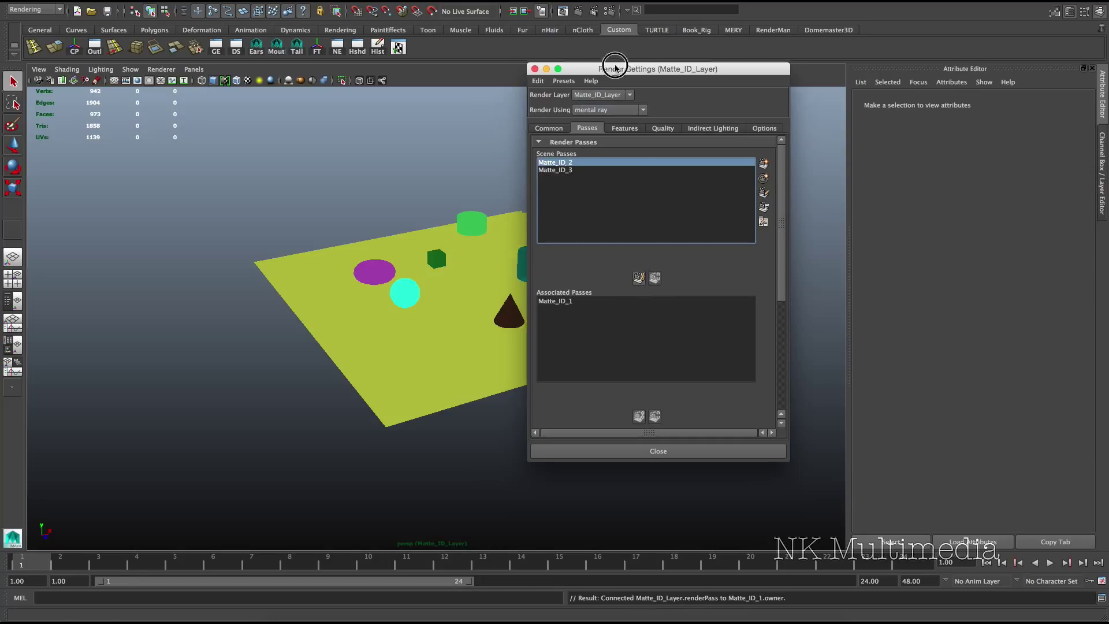
{"action": "left_click_drag", "start_coordinate": [615, 68], "coordinate": [697, 70]}
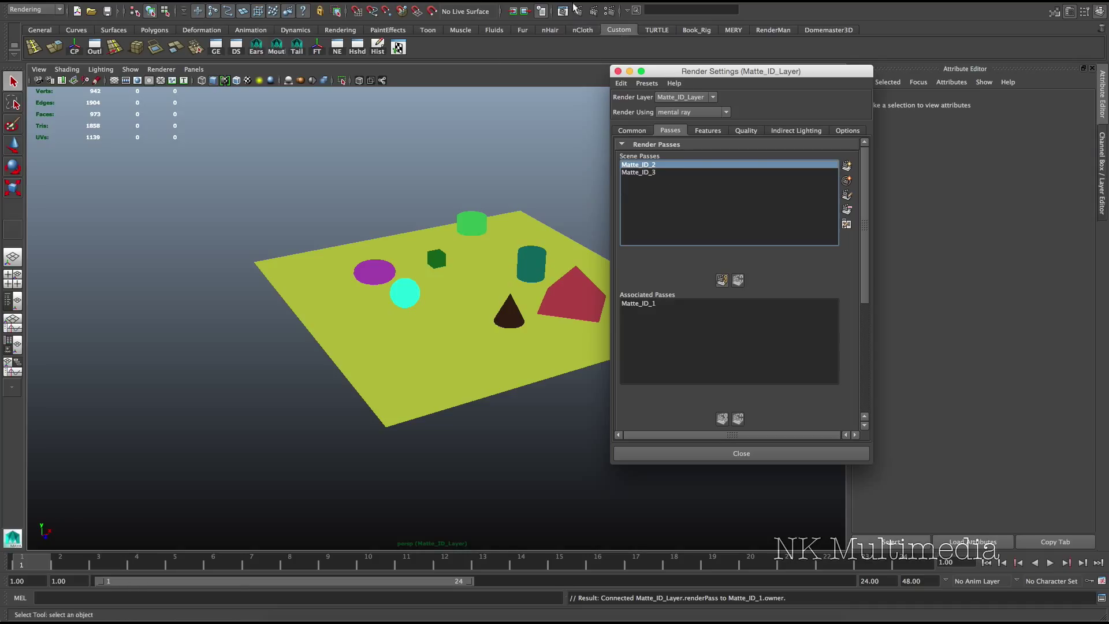
Open the Hypershade and list the mental ray Miscellaneous nodes.
{"action": "left_click", "coordinate": [357, 45]}
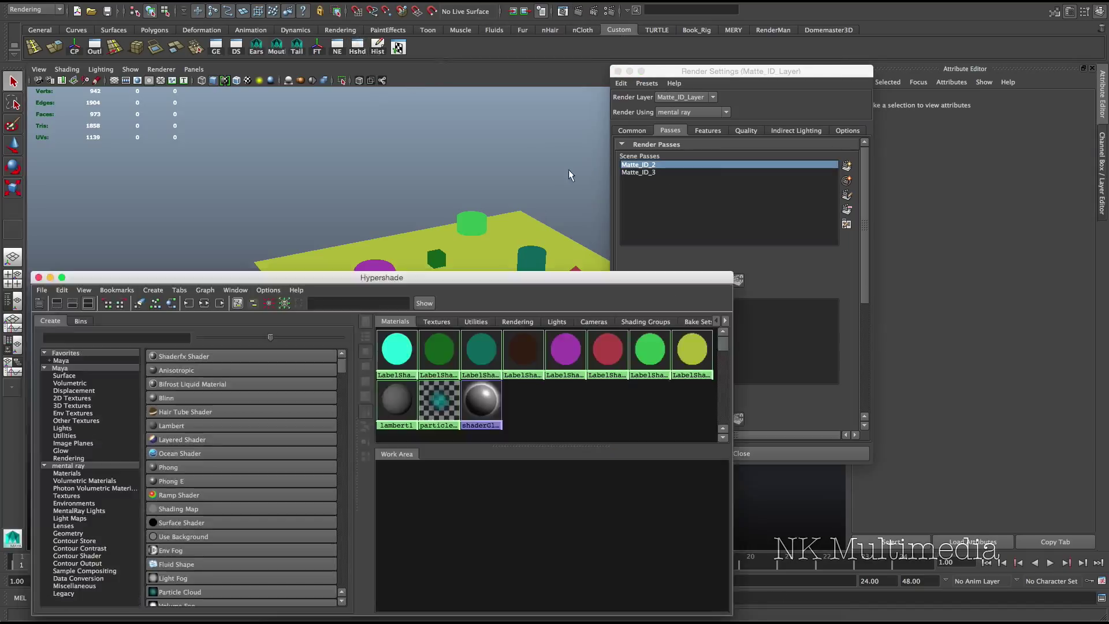
{"action": "left_click_drag", "start_coordinate": [592, 283], "coordinate": [664, 163]}
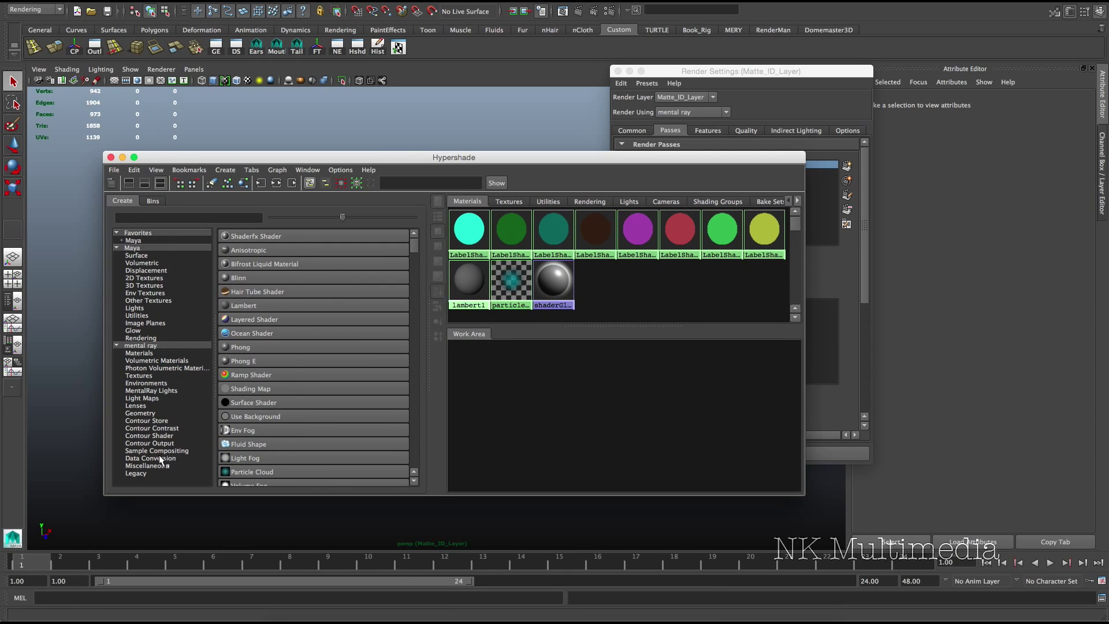
{"action": "left_click", "coordinate": [148, 465]}
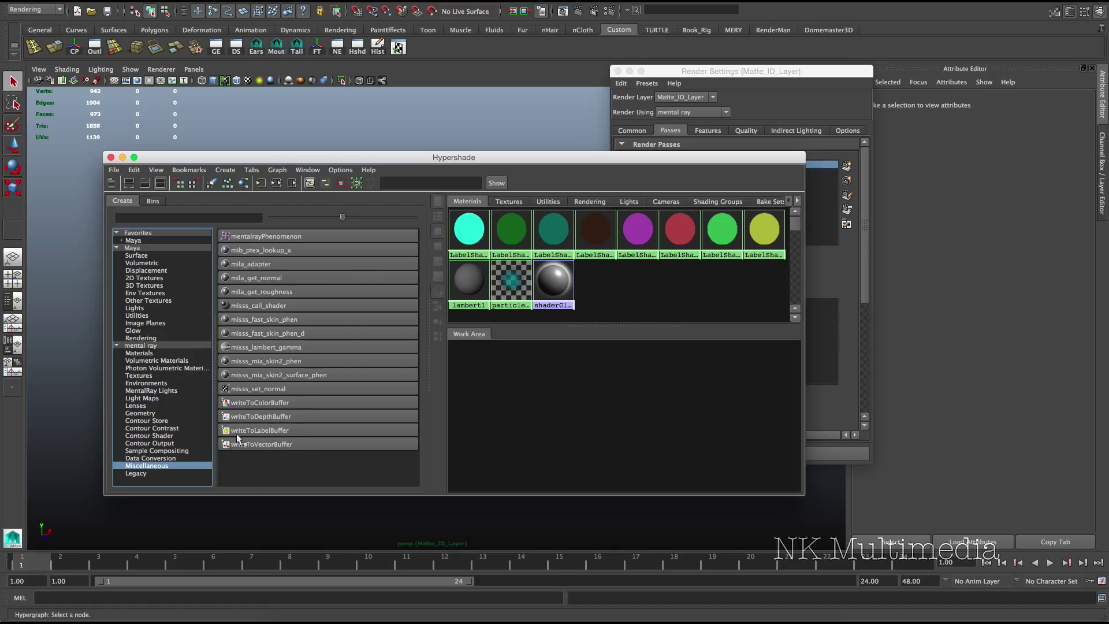
Compare the Custom Color, Custom Depth and Custom Label pass types with the write-to-buffer nodes, without creating a pass.
{"action": "left_click", "coordinate": [779, 99]}
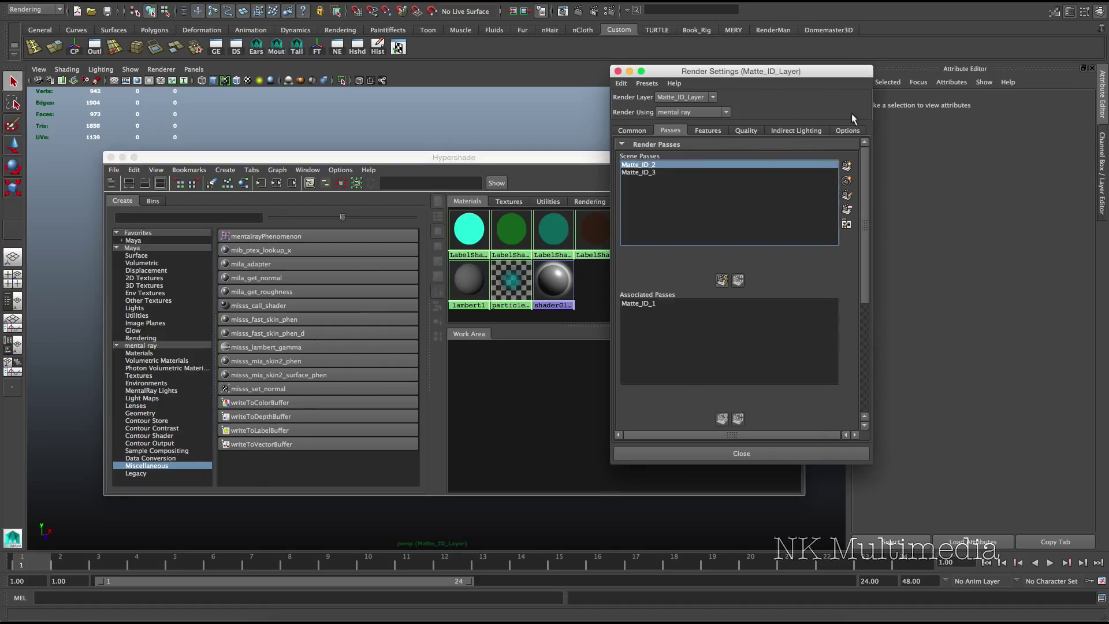
{"action": "left_click", "coordinate": [846, 165]}
{"action": "left_click_drag", "start_coordinate": [537, 190], "coordinate": [448, 292]}
{"action": "left_click", "coordinate": [398, 406]}
{"action": "left_click", "coordinate": [407, 414]}
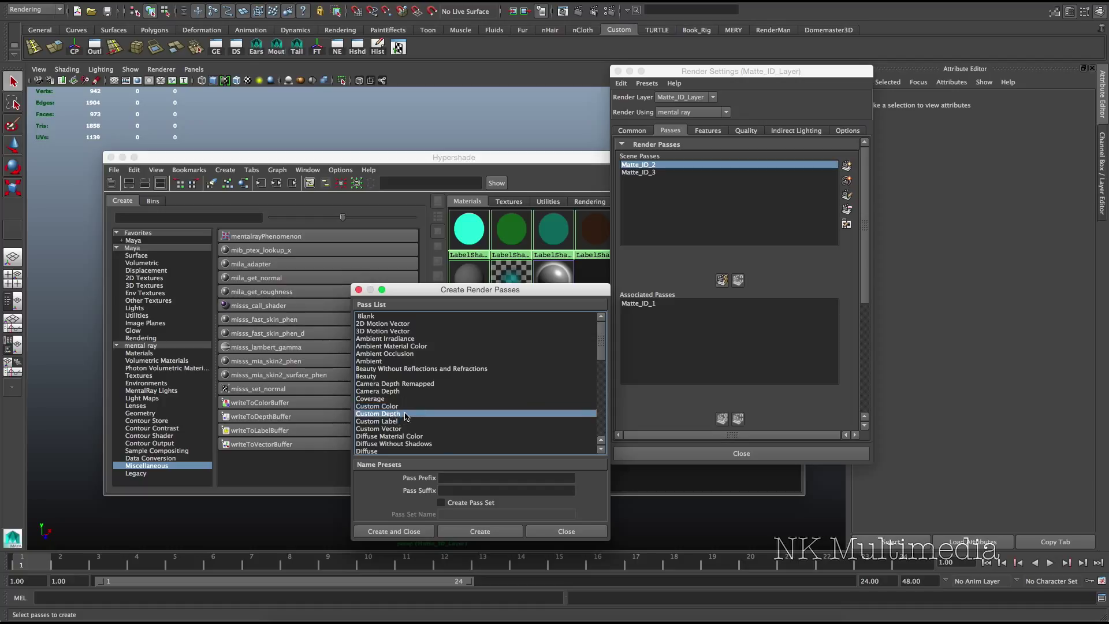
{"action": "left_click", "coordinate": [405, 421]}
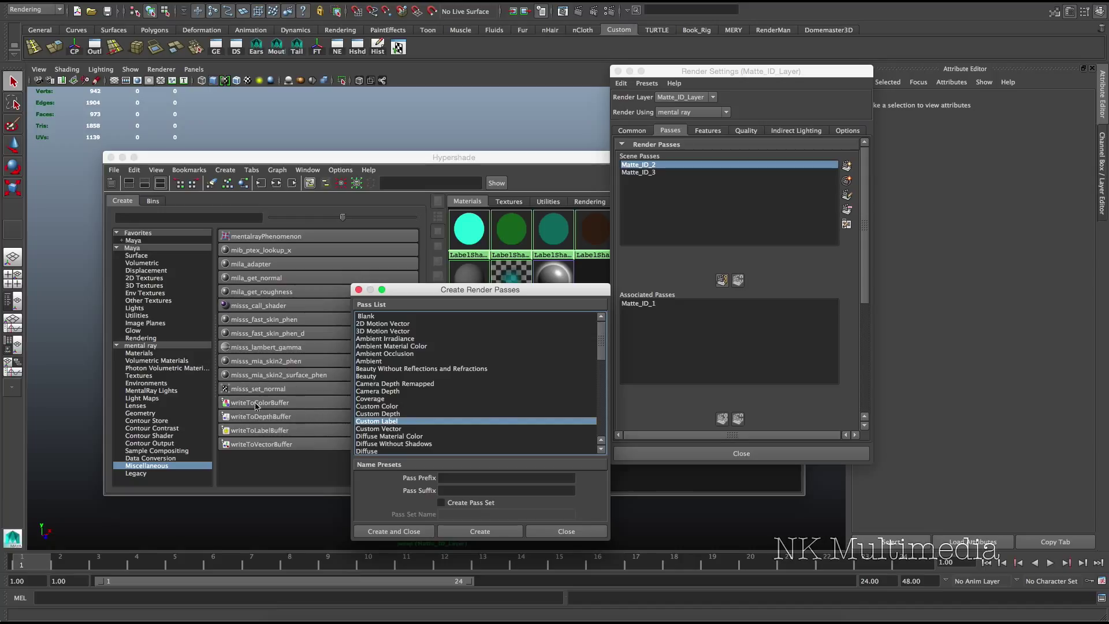
{"action": "left_click", "coordinate": [387, 406]}
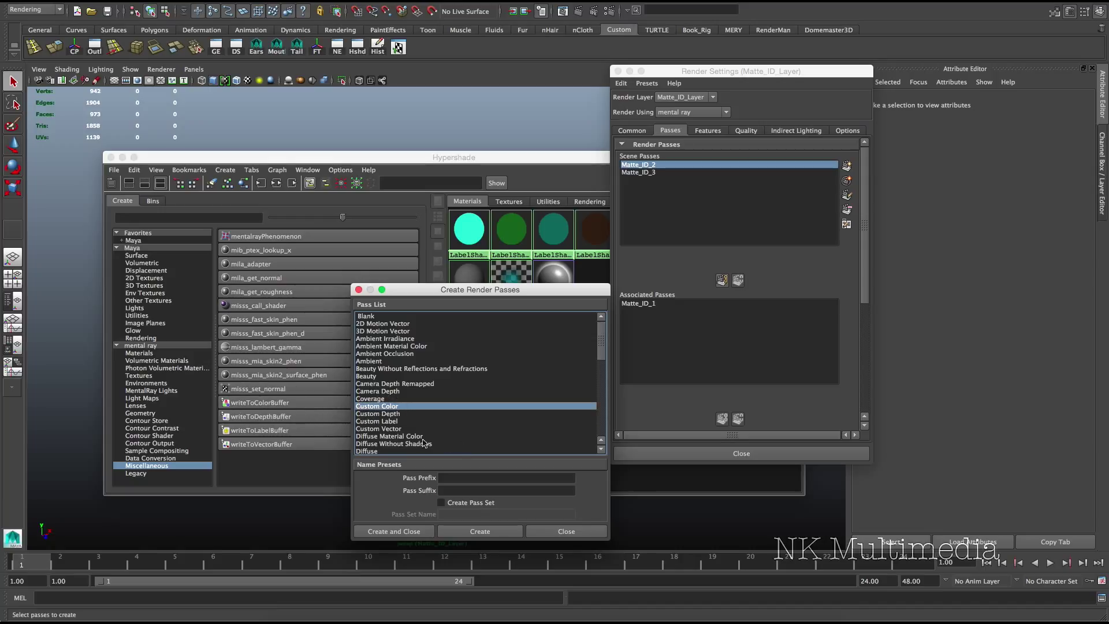
{"action": "left_click", "coordinate": [566, 531]}
Create a writeToColorBuffer node, set its Custom Color Pass to Matte_ID_1 and expand its Evaluation Trigger options.
{"action": "left_click", "coordinate": [276, 405]}
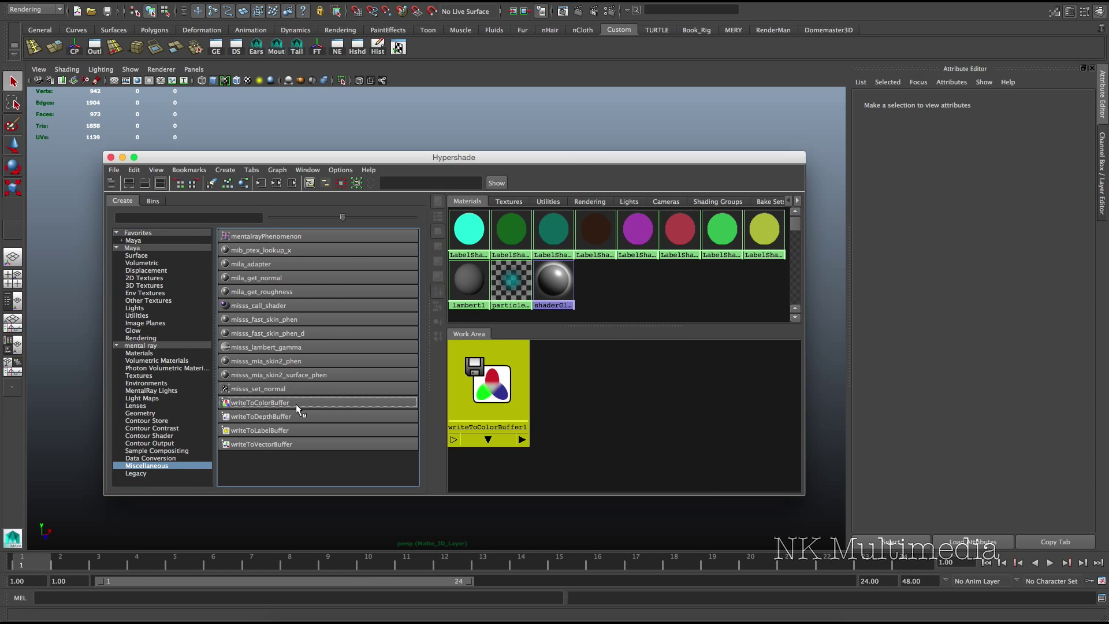
{"action": "left_click_drag", "start_coordinate": [560, 160], "coordinate": [452, 149]}
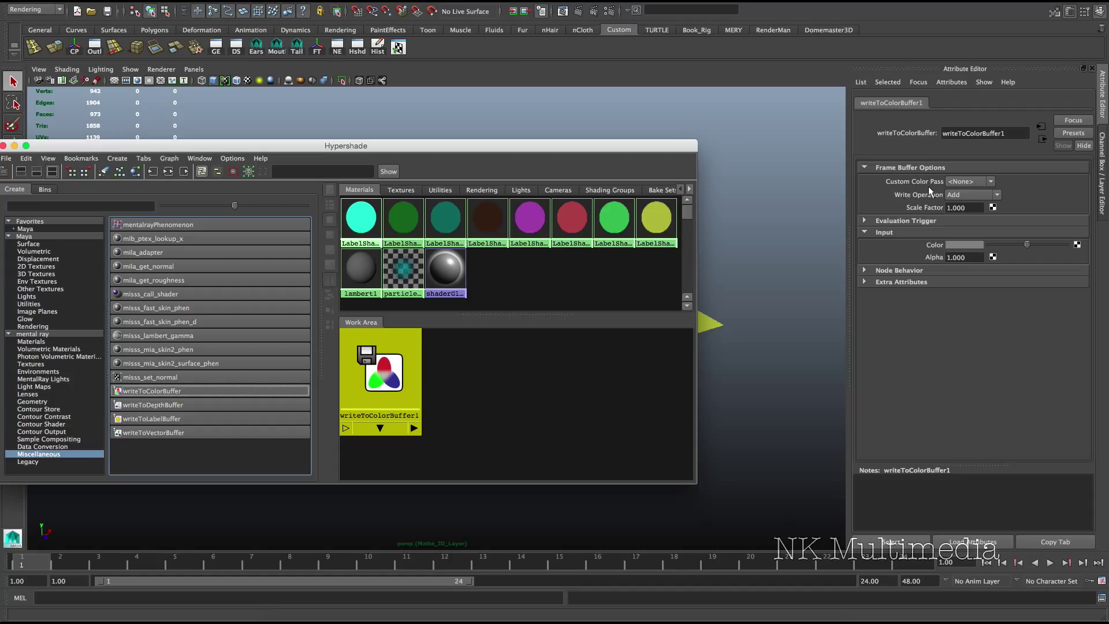
{"action": "left_click", "coordinate": [983, 181]}
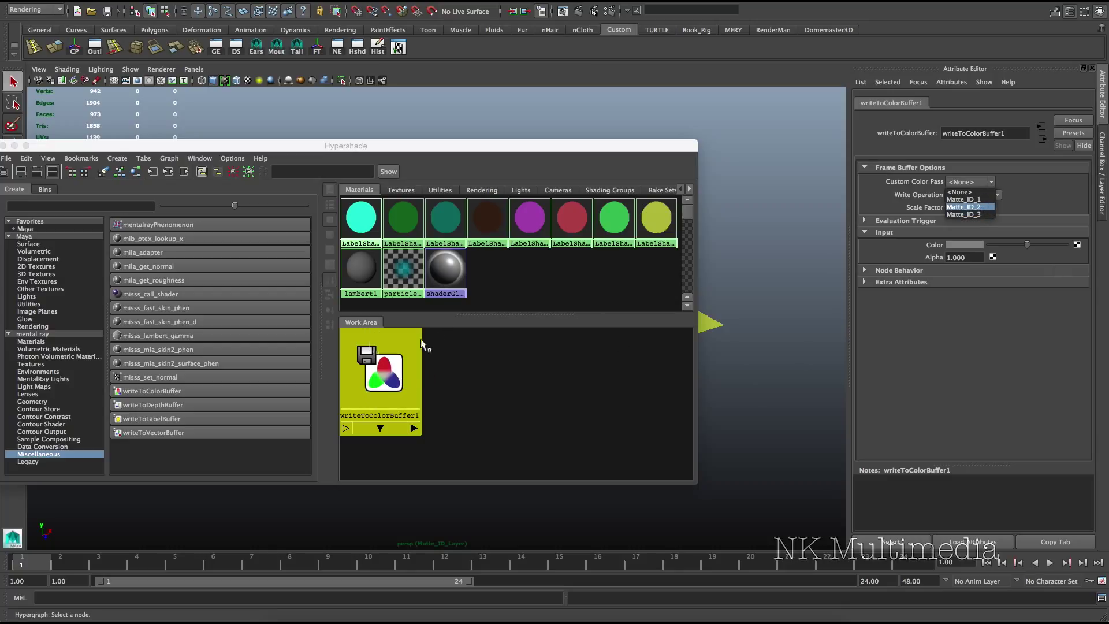
{"action": "left_click", "coordinate": [991, 200]}
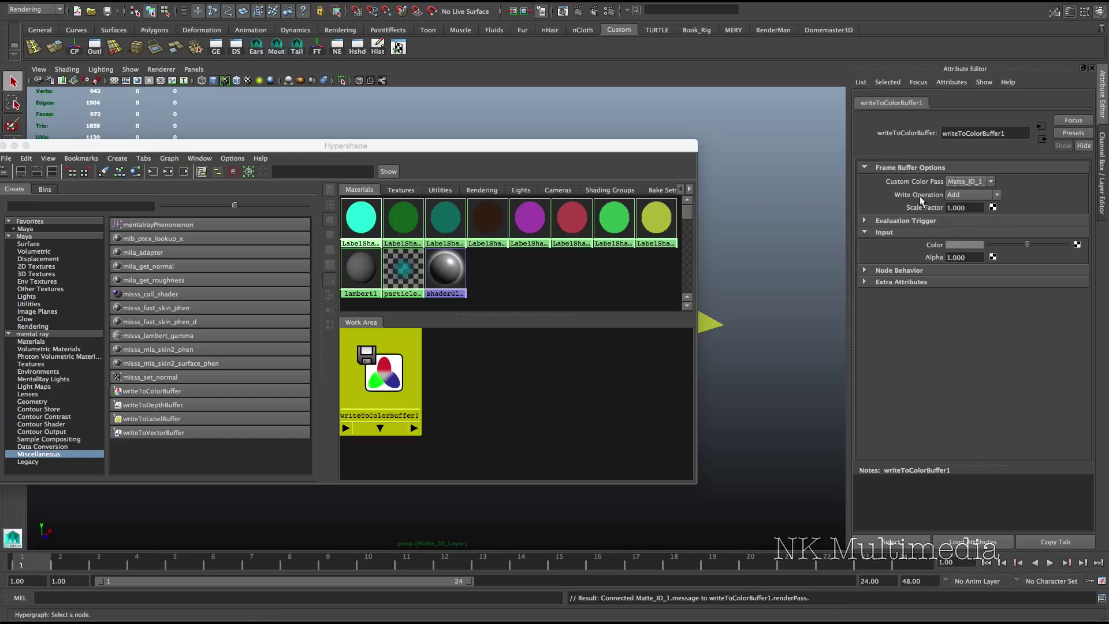
{"action": "left_click", "coordinate": [864, 221]}
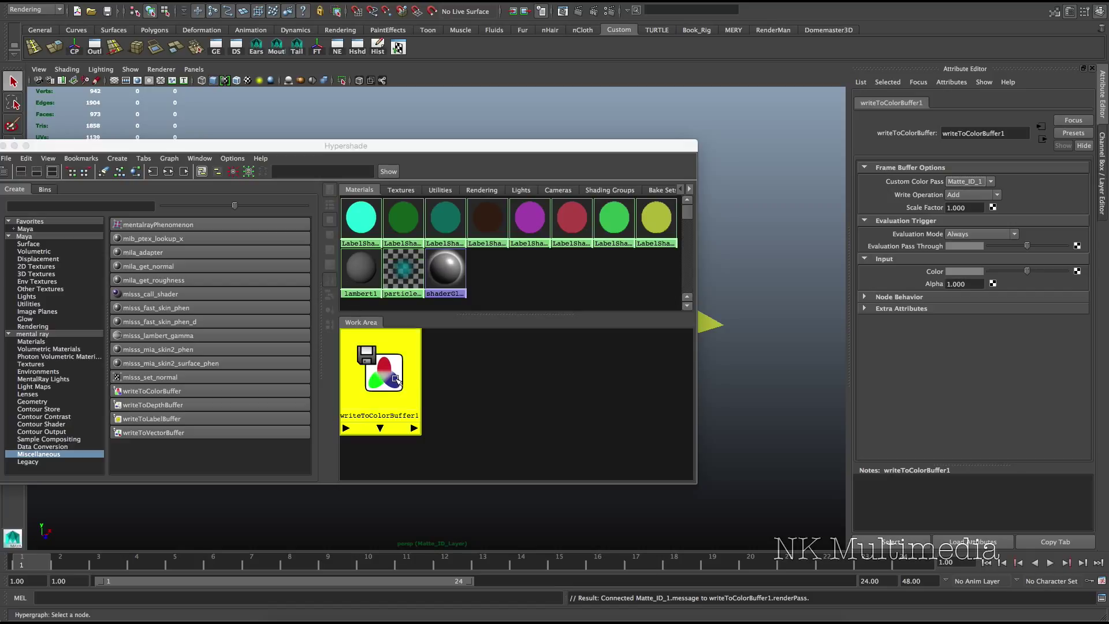
{"action": "left_click", "coordinate": [445, 393]}
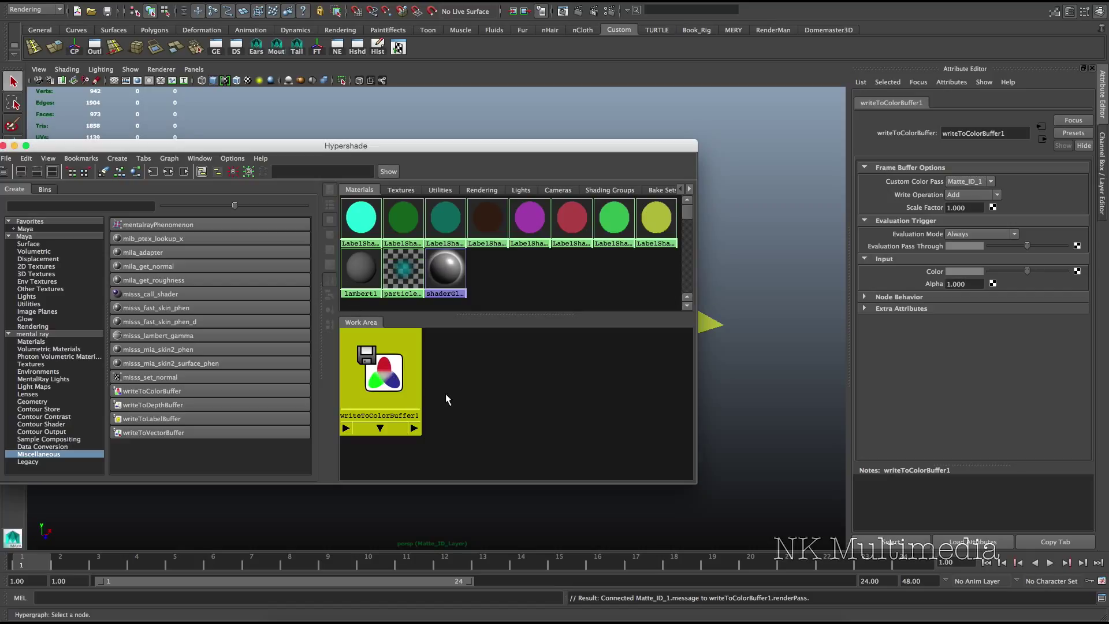
Graph writeToColorBuffer1 with its input connections in the Node Editor and expand its attributes.
{"action": "left_click_drag", "start_coordinate": [431, 390], "coordinate": [342, 342]}
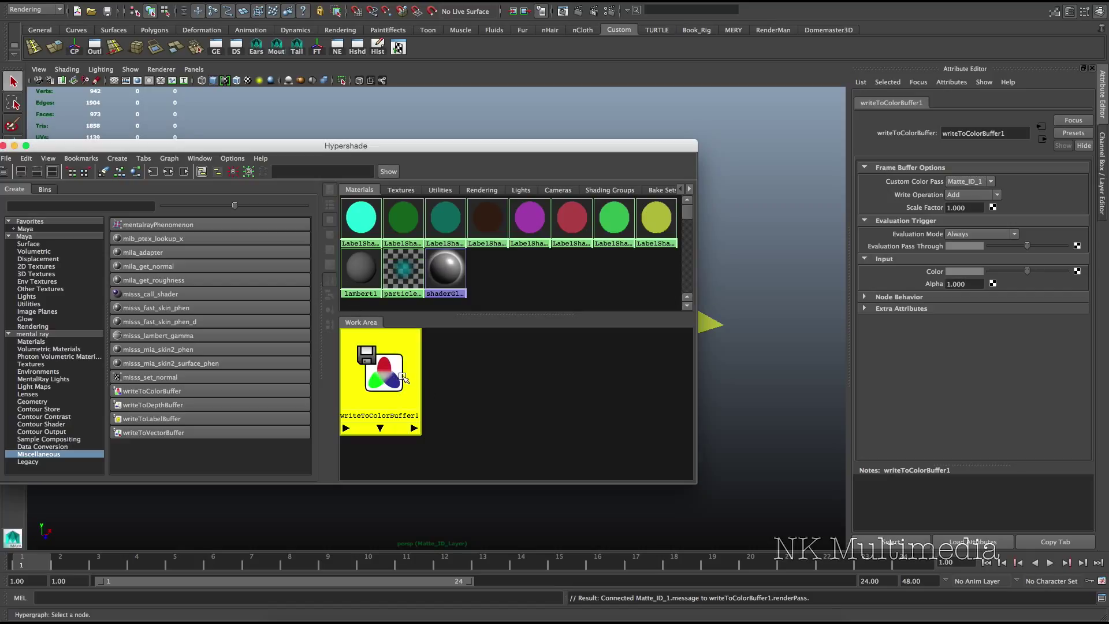
{"action": "left_click", "coordinate": [329, 49]}
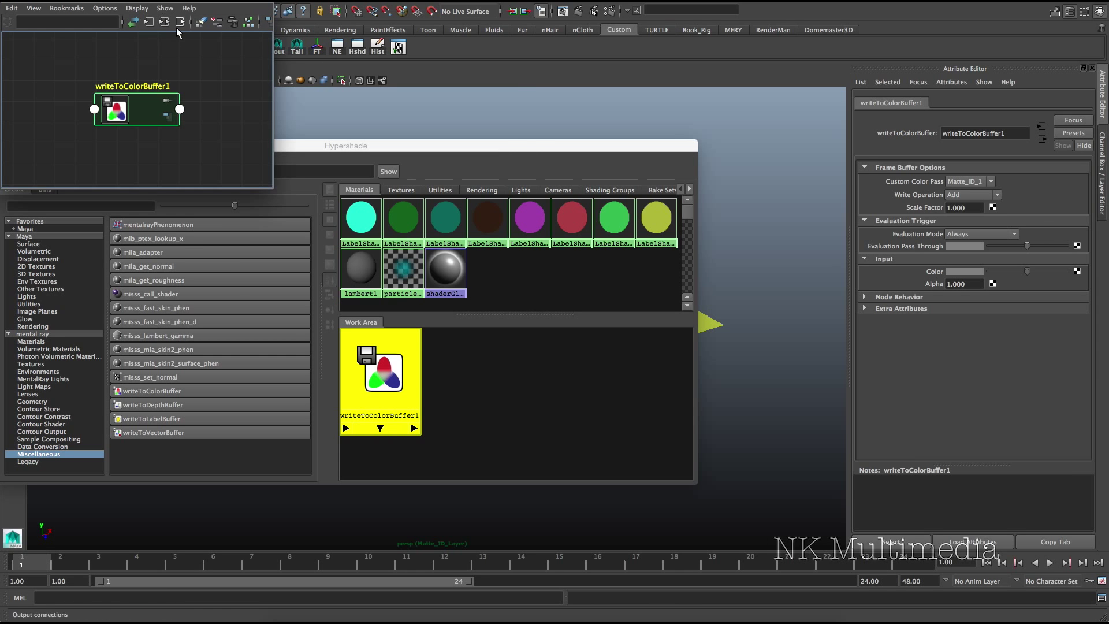
{"action": "left_click", "coordinate": [410, 107]}
{"action": "left_click", "coordinate": [443, 199]}
{"action": "left_click_drag", "start_coordinate": [428, 188], "coordinate": [439, 184]}
{"action": "left_click", "coordinate": [276, 81]}
{"action": "key", "text": "f"}
{"action": "left_click", "coordinate": [426, 325]}
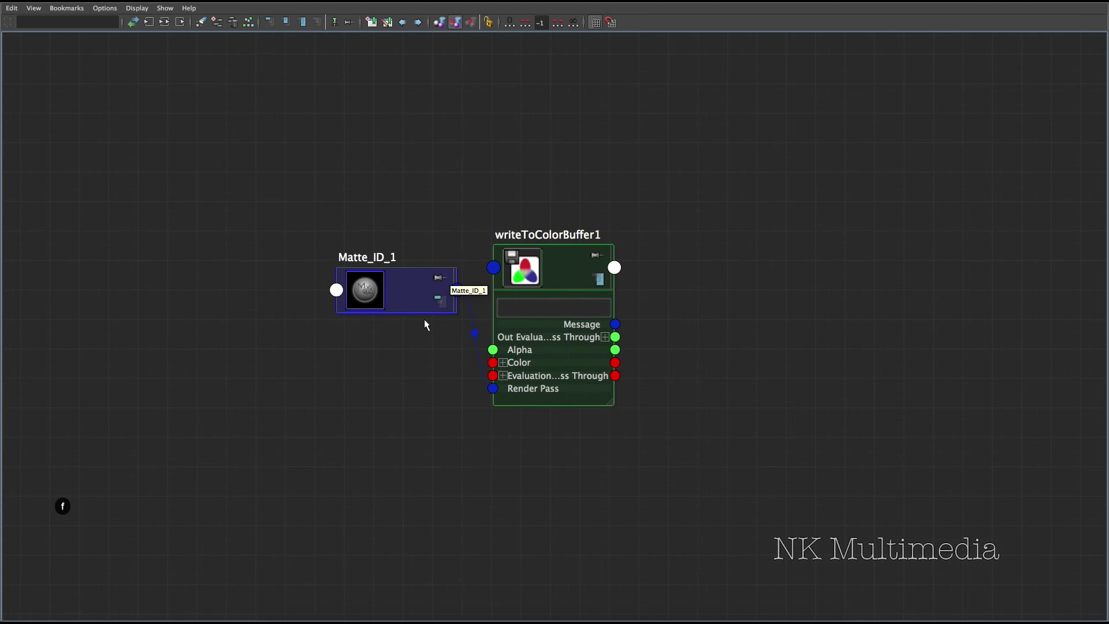
Move Matte_ID_1 clear of writeToColorBuffer1 and widen writeToColorBuffer1 so its full attribute names can be read.
{"action": "left_click_drag", "start_coordinate": [388, 272], "coordinate": [268, 436]}
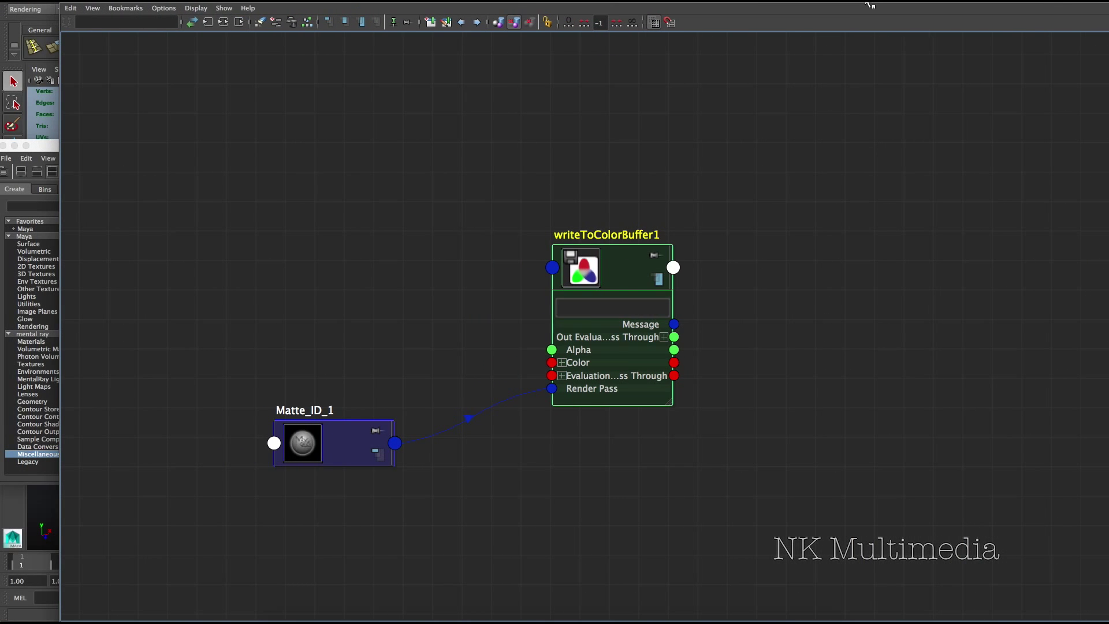
{"action": "left_click_drag", "start_coordinate": [672, 404], "coordinate": [762, 404]}
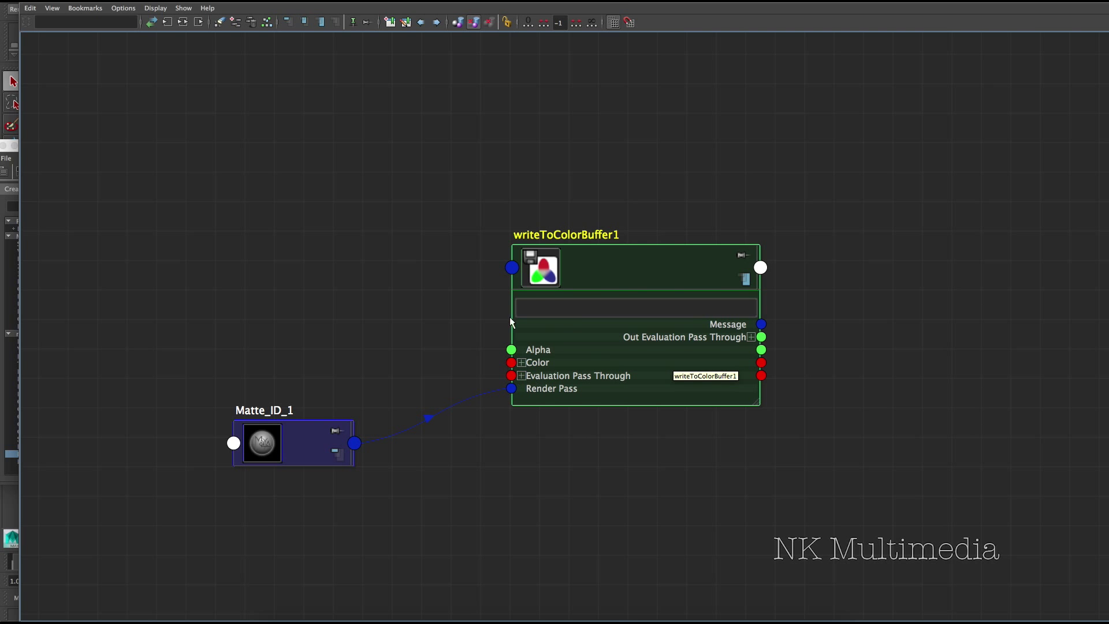
{"action": "left_click_drag", "start_coordinate": [610, 3], "coordinate": [623, 3]}
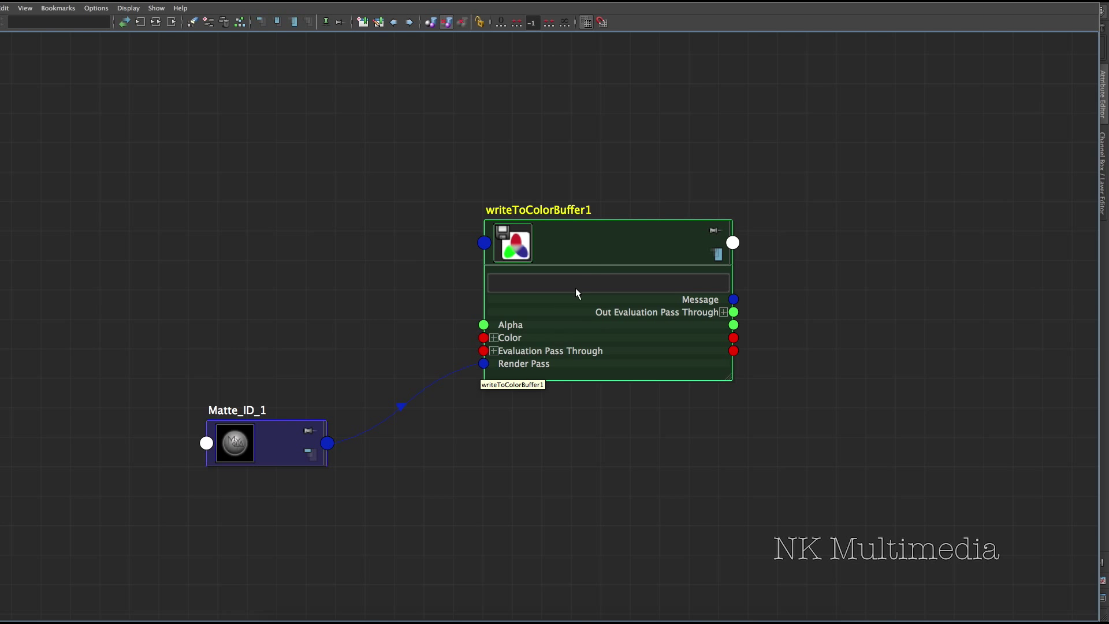
{"action": "mouse_move", "coordinate": [588, 252]}
{"action": "left_mouse_down"}
{"action": "mouse_move", "coordinate": [563, 260]}
{"action": "mouse_move", "coordinate": [587, 245]}
{"action": "left_mouse_up"}
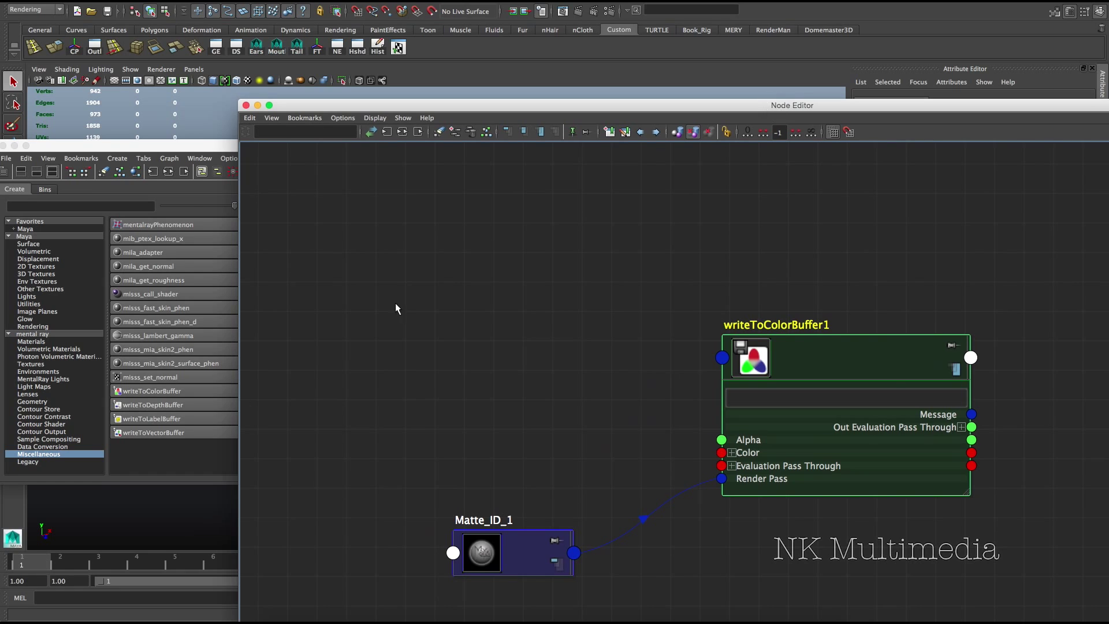
Add LabelShader1 to the Node Editor graph and connect its Out Color to writeToColorBuffer1's Evaluation Pass Through.
{"action": "left_click", "coordinate": [187, 456]}
{"action": "left_click", "coordinate": [365, 219]}
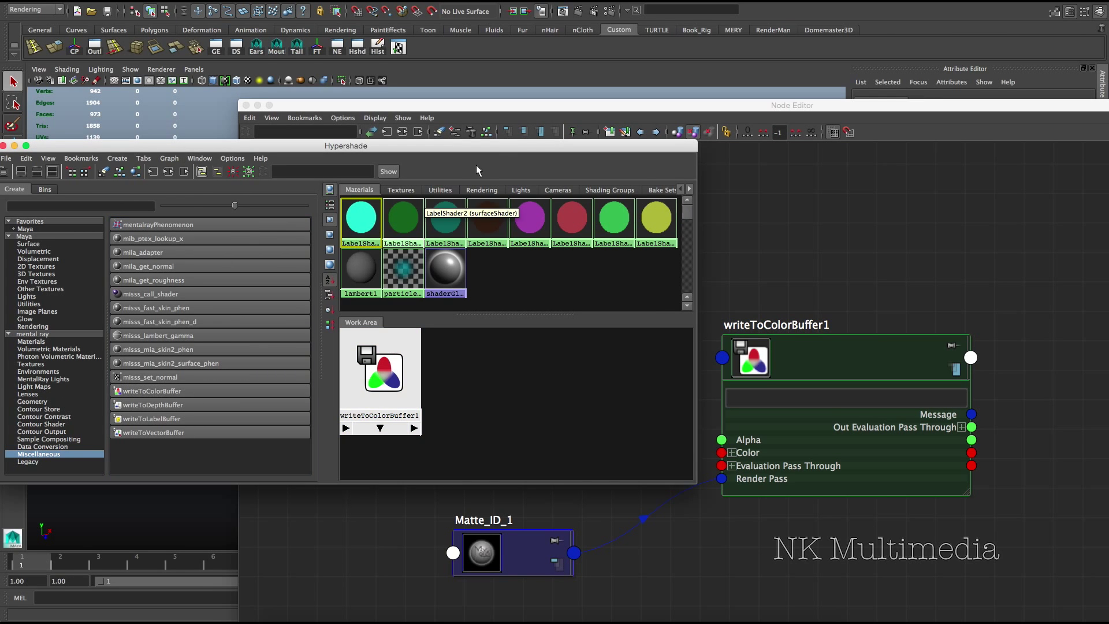
{"action": "left_click_drag", "start_coordinate": [495, 146], "coordinate": [276, 263]}
{"action": "middle_click_drag", "start_coordinate": [161, 346], "coordinate": [512, 203]}
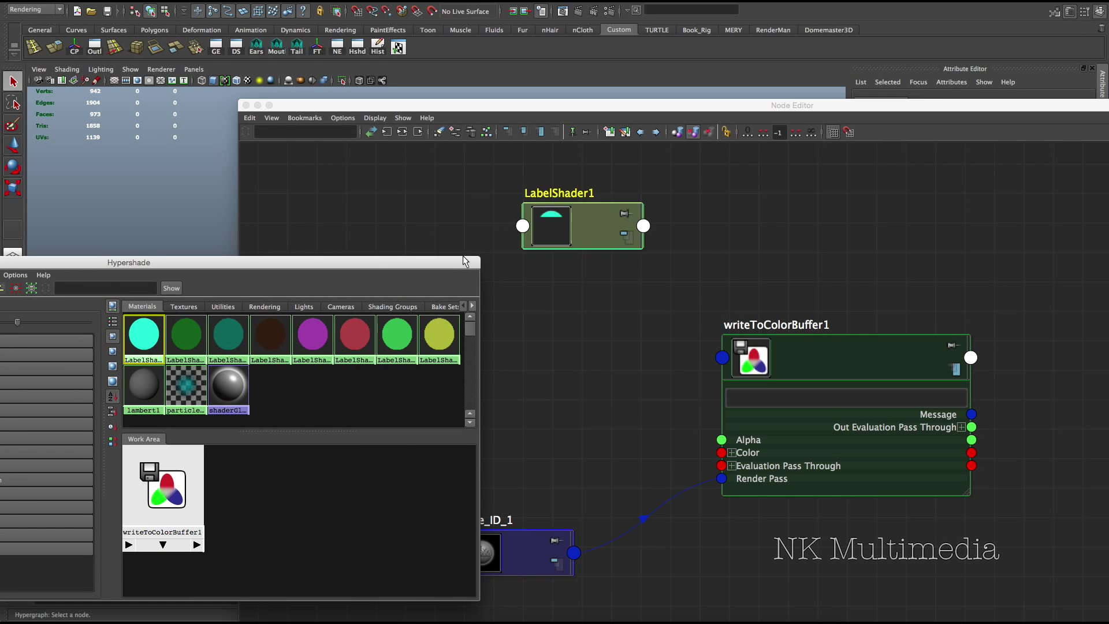
{"action": "left_click_drag", "start_coordinate": [429, 266], "coordinate": [322, 262]}
{"action": "left_click", "coordinate": [626, 236]}
{"action": "left_click_drag", "start_coordinate": [603, 228], "coordinate": [494, 216]}
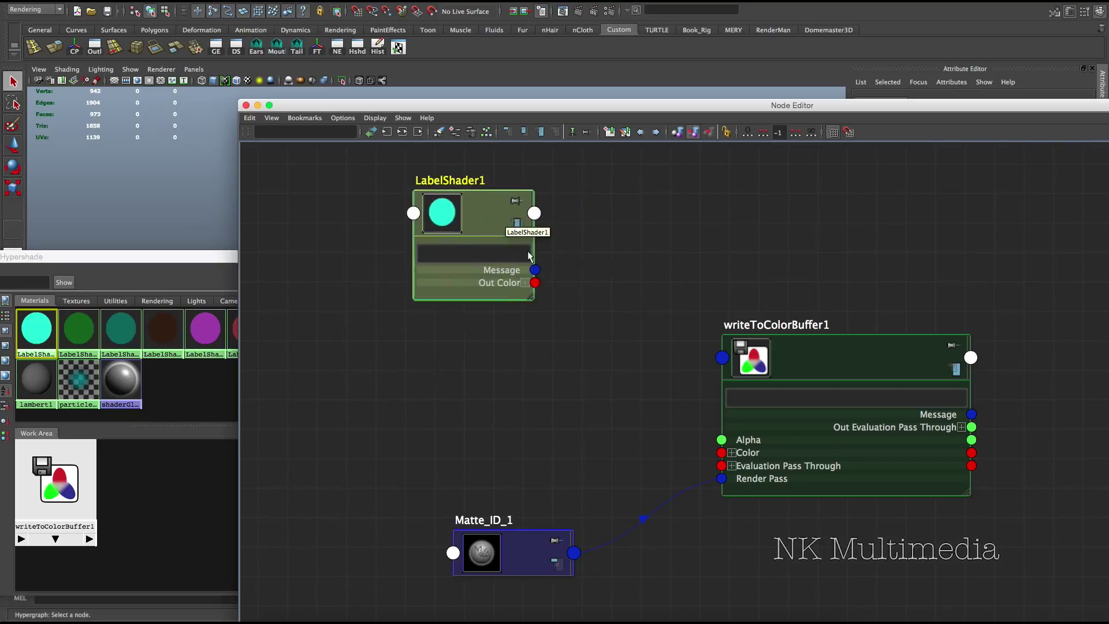
{"action": "left_click_drag", "start_coordinate": [535, 283], "coordinate": [721, 467]}
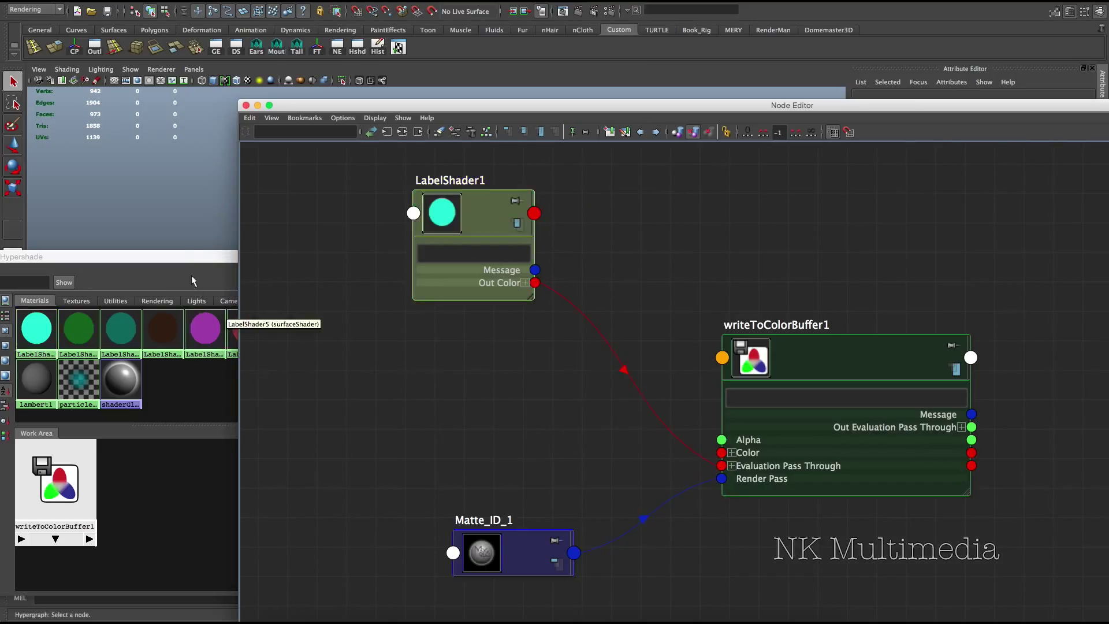
Create a Surface Shader from the Maya Surface nodes and bring it into the Node Editor graph.
{"action": "left_click", "coordinate": [208, 256]}
{"action": "left_click_drag", "start_coordinate": [208, 257], "coordinate": [538, 169]}
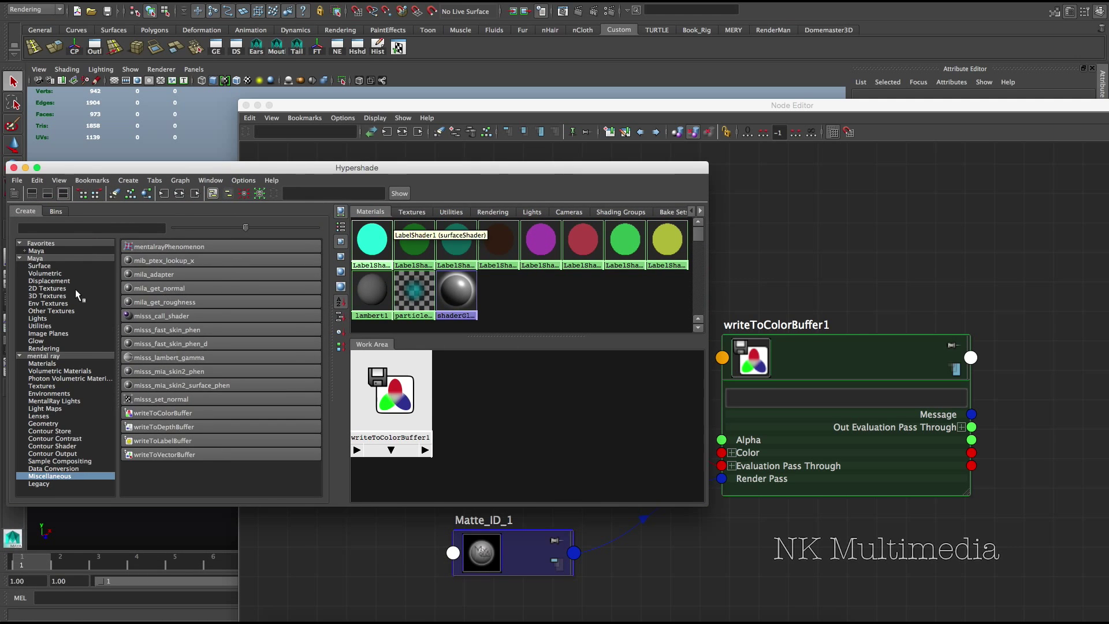
{"action": "left_click", "coordinate": [47, 265]}
{"action": "left_click", "coordinate": [164, 412]}
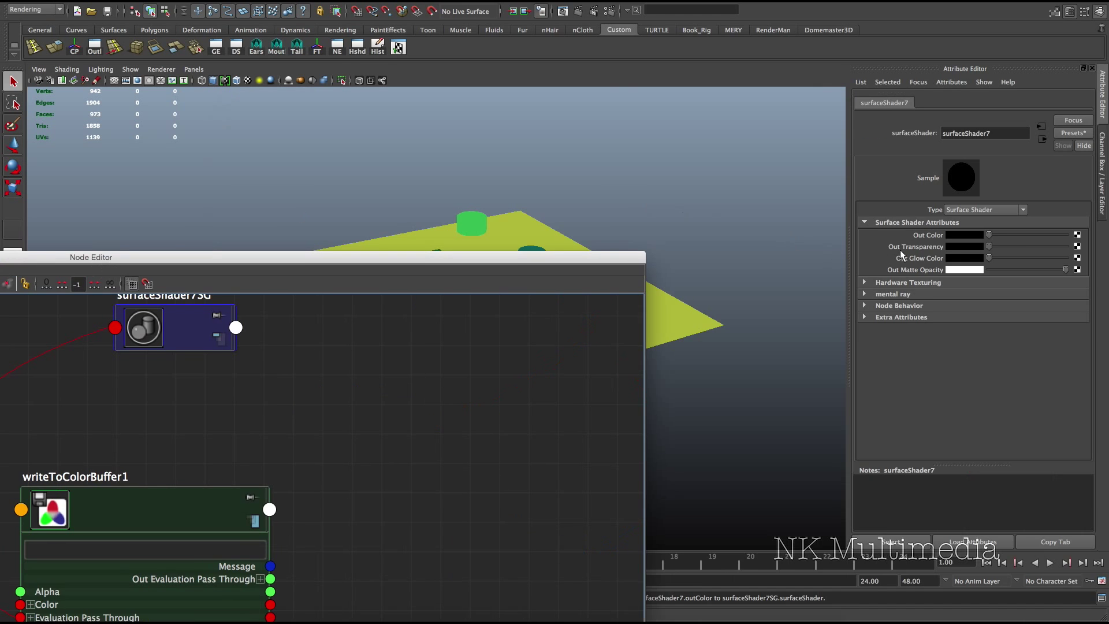
Set the new surface shader's Out Color to pure red and rename it Matte_R.
{"action": "left_click", "coordinate": [969, 235]}
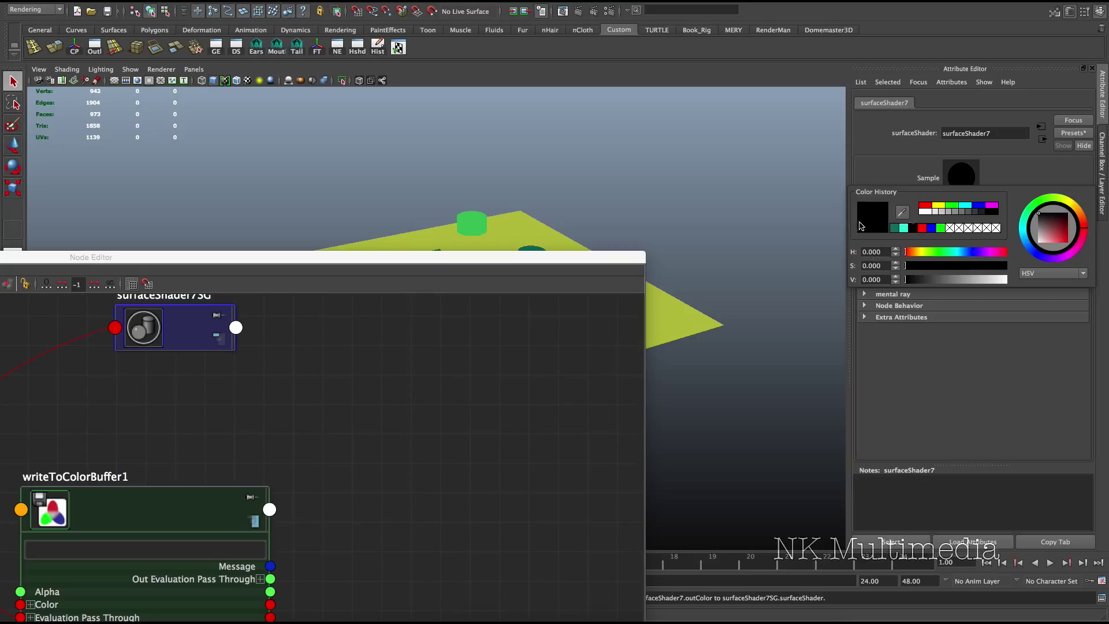
{"action": "left_click", "coordinate": [926, 205]}
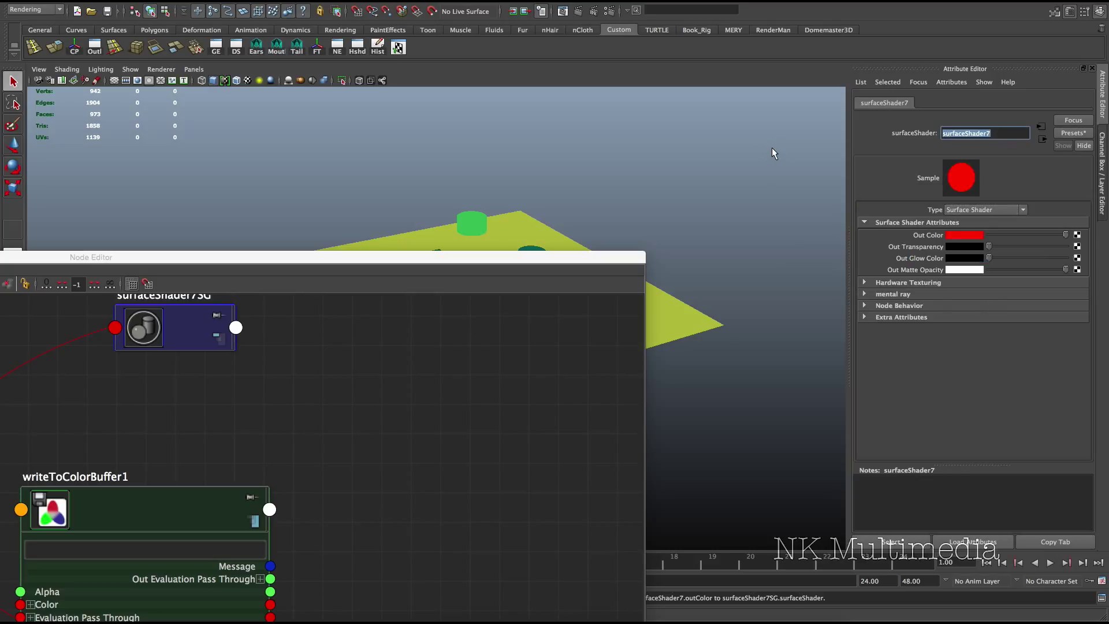
{"action": "type", "text": "Matte"}
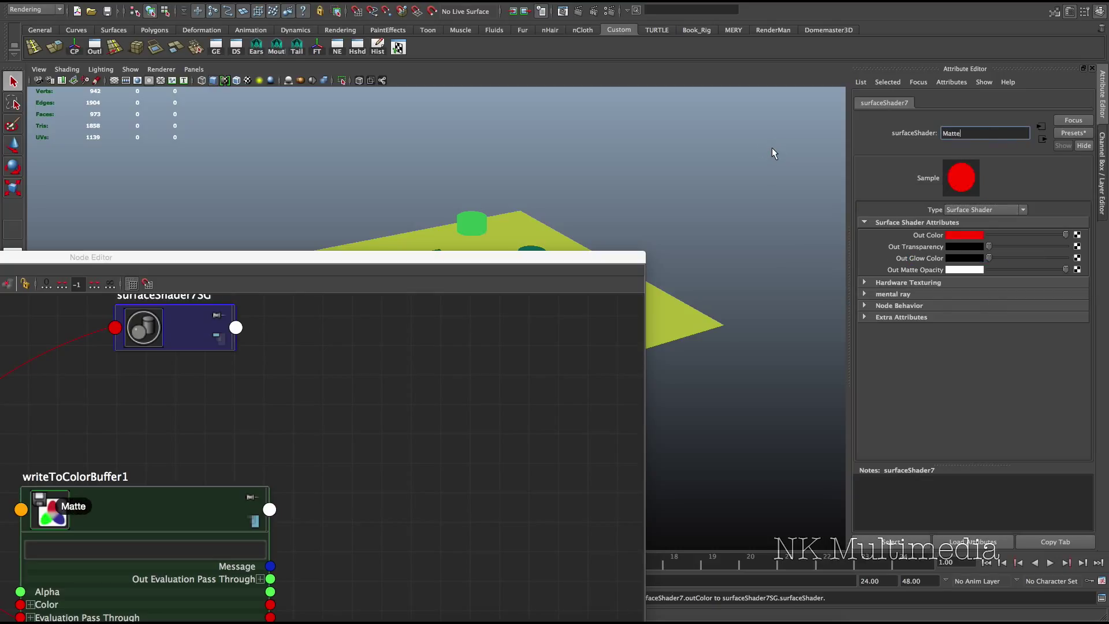
{"action": "type", "text": "_R"}
{"action": "key", "text": "Return"}
Expand Matte_R in the Node Editor and connect its Out Color to writeToColorBuffer1's Color.
{"action": "left_click_drag", "start_coordinate": [553, 260], "coordinate": [1006, 80]}
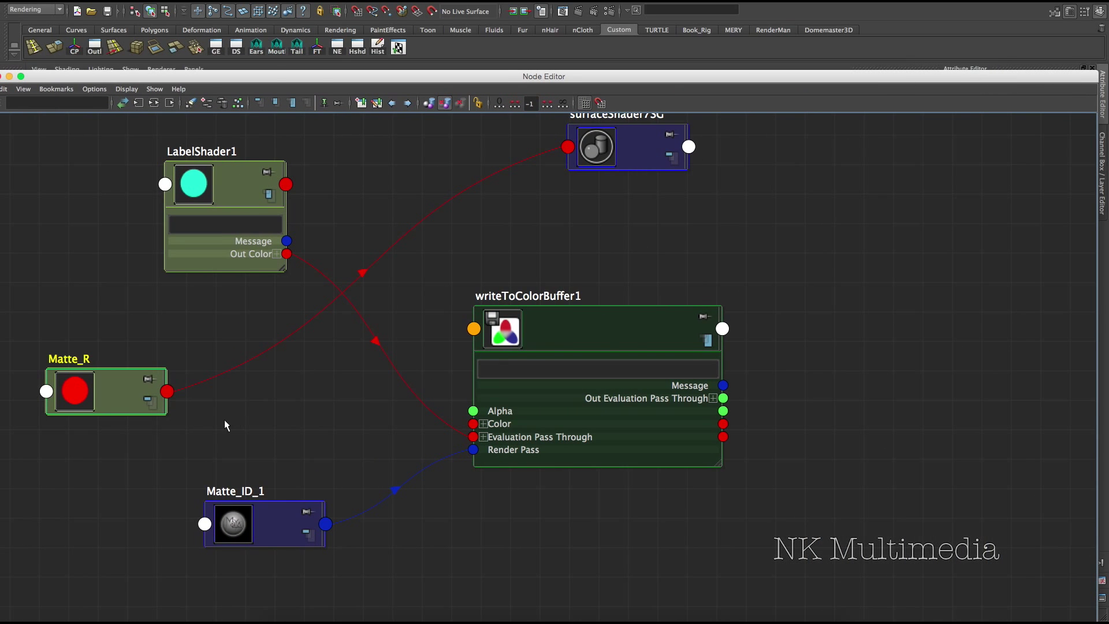
{"action": "right_click", "coordinate": [168, 396]}
{"action": "left_click", "coordinate": [134, 336]}
{"action": "left_click", "coordinate": [155, 403]}
{"action": "left_click_drag", "start_coordinate": [152, 376], "coordinate": [136, 335]}
{"action": "left_click_drag", "start_coordinate": [150, 419], "coordinate": [473, 424]}
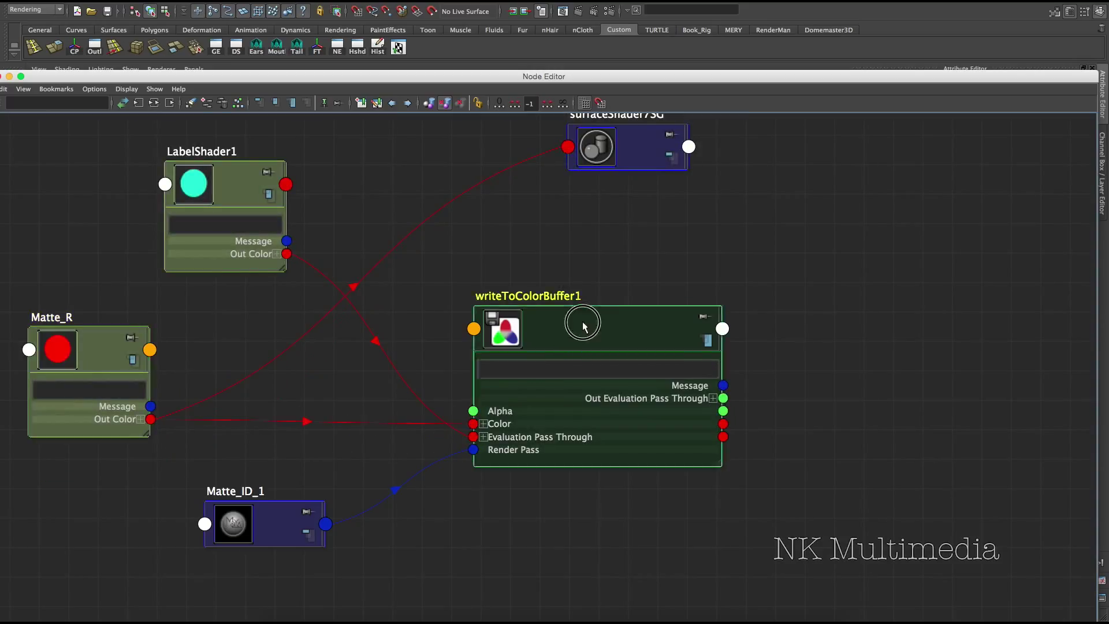
Regraph writeToColorBuffer1's connections and spread out Matte_R, Matte_ID_1 and LabelShader1 so all three inputs are readable.
{"action": "left_click_drag", "start_coordinate": [582, 317], "coordinate": [615, 278]}
{"action": "left_click", "coordinate": [151, 103]}
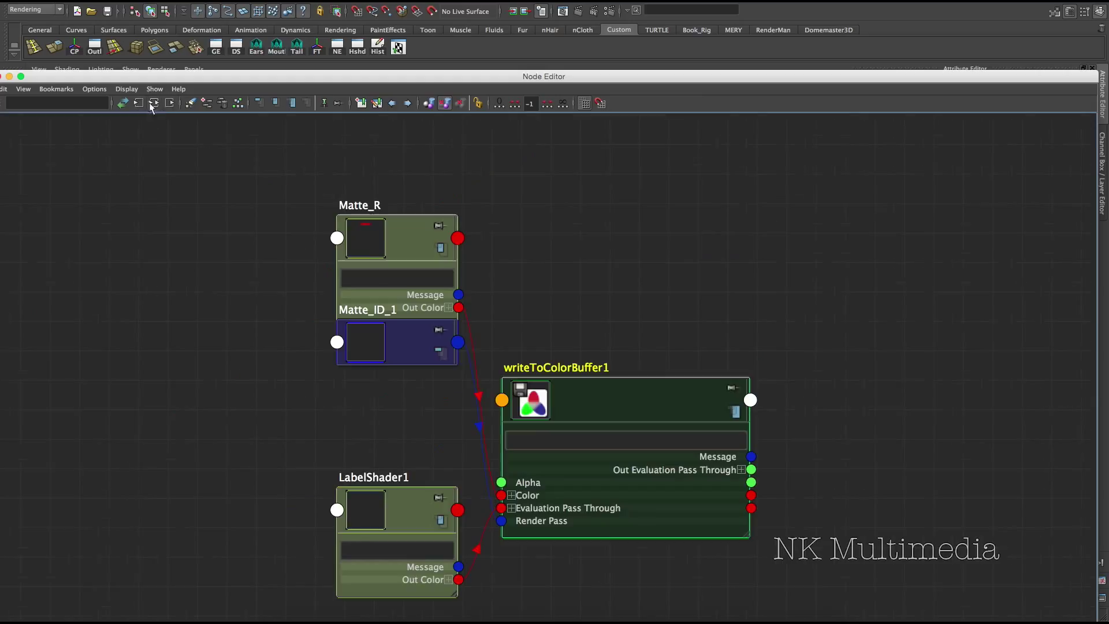
{"action": "left_click", "coordinate": [374, 392]}
{"action": "left_click_drag", "start_coordinate": [374, 392], "coordinate": [368, 402]}
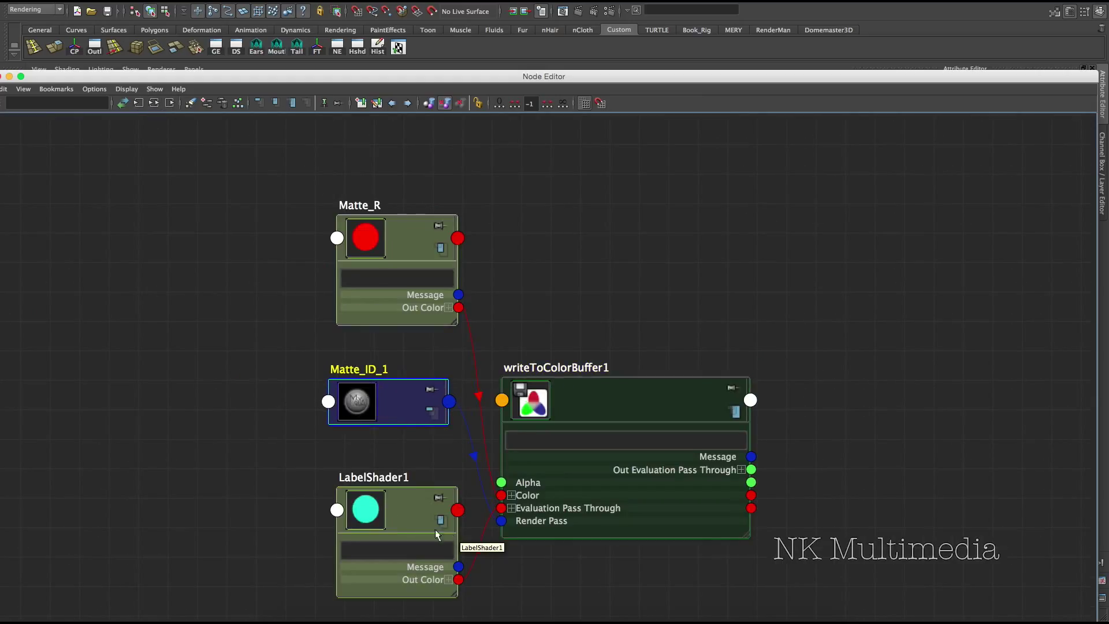
{"action": "left_click_drag", "start_coordinate": [393, 513], "coordinate": [361, 507]}
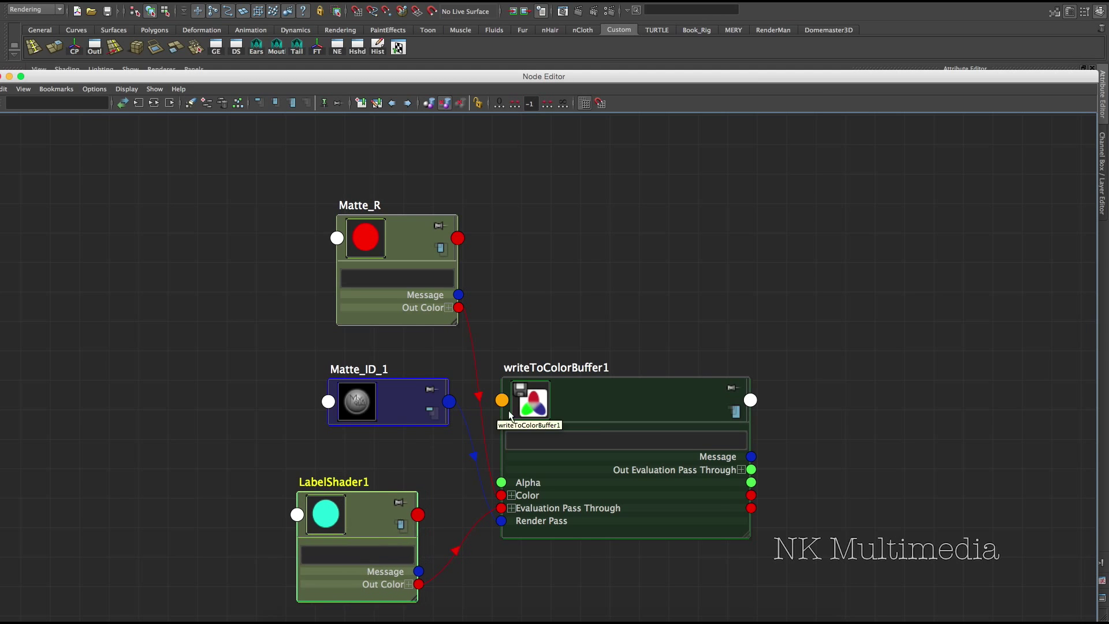
{"action": "left_click_drag", "start_coordinate": [620, 414], "coordinate": [656, 374]}
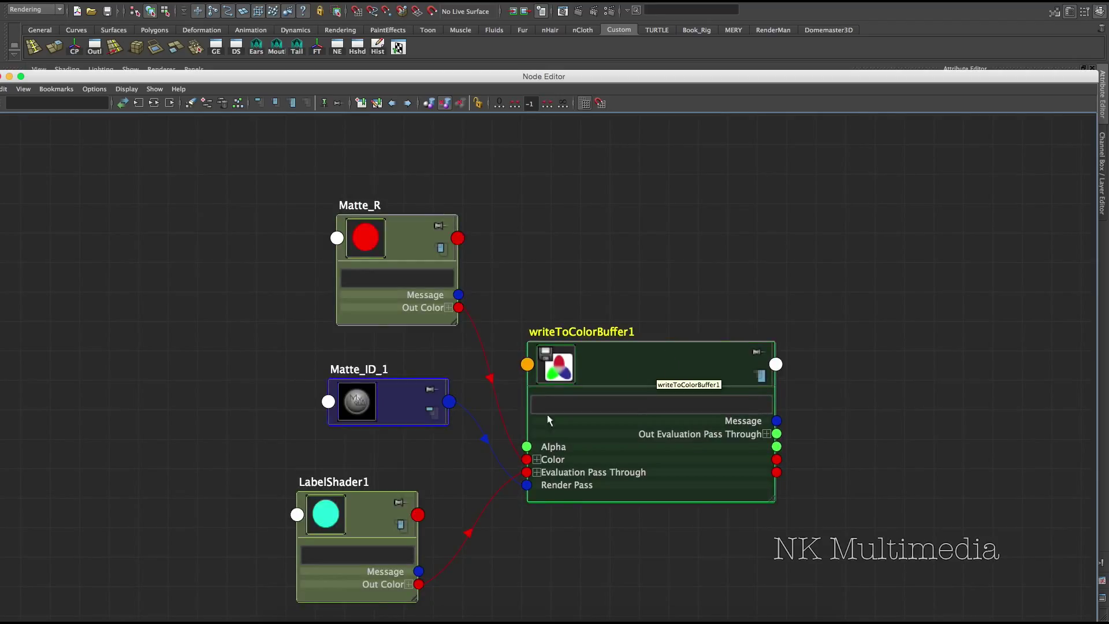
{"action": "left_click_drag", "start_coordinate": [342, 511], "coordinate": [353, 501]}
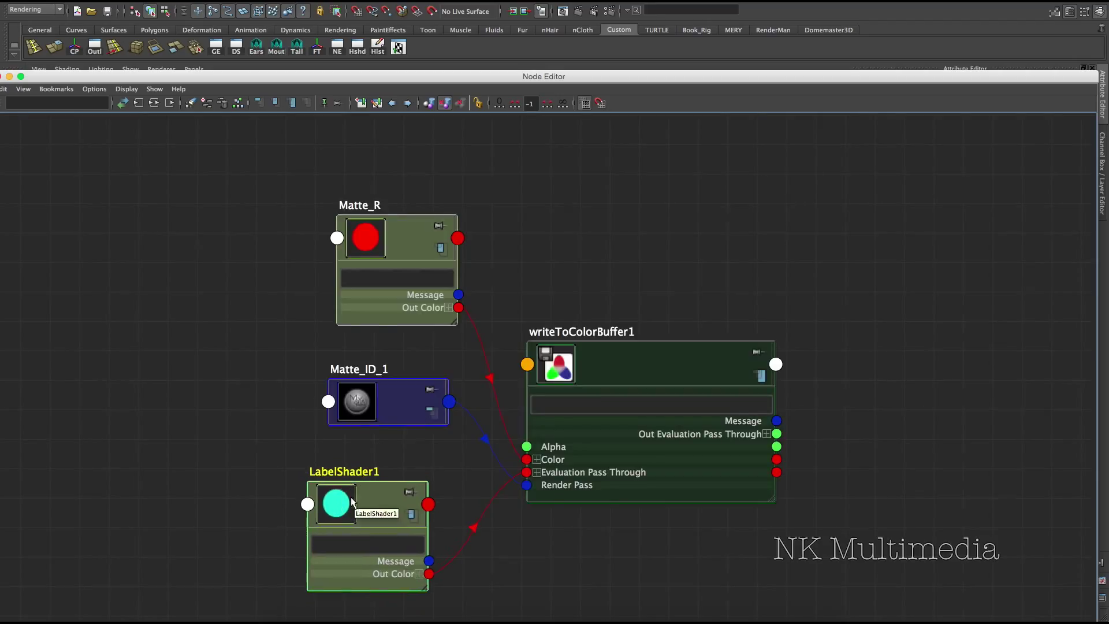
{"action": "left_click_drag", "start_coordinate": [407, 228], "coordinate": [397, 226]}
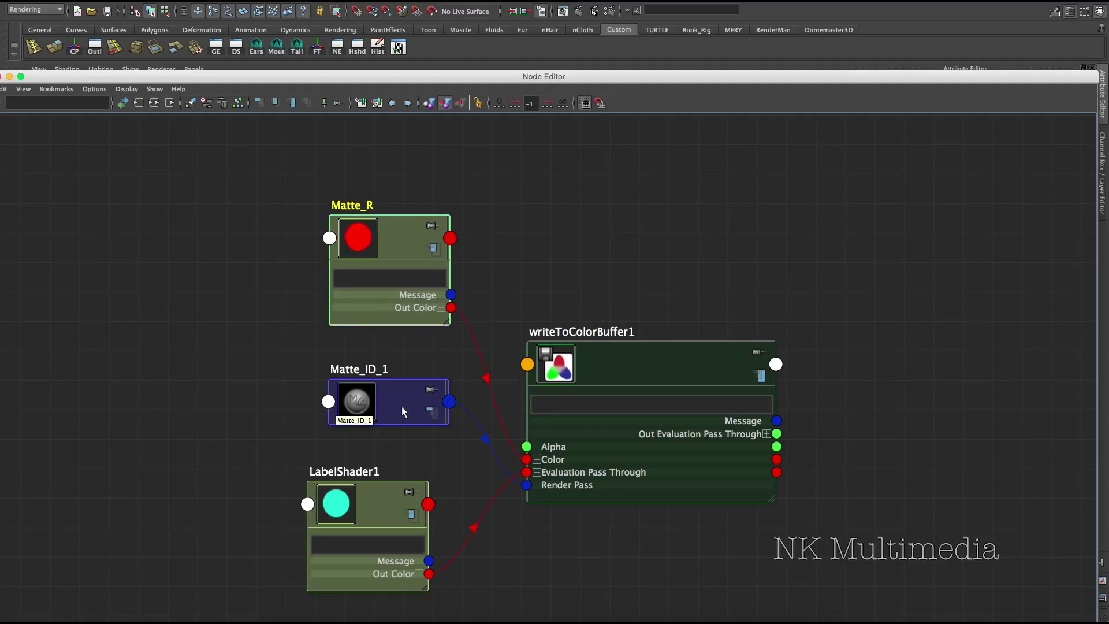
{"action": "mouse_move", "coordinate": [401, 406]}
{"action": "left_mouse_down"}
{"action": "mouse_move", "coordinate": [359, 405]}
{"action": "mouse_move", "coordinate": [397, 409]}
{"action": "left_mouse_up"}
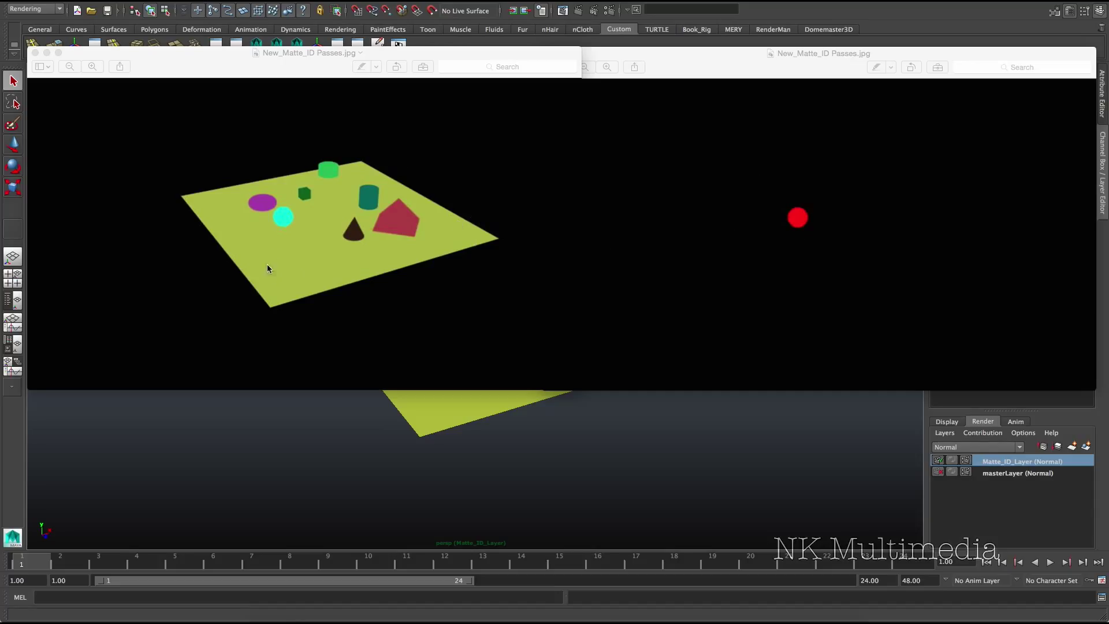
Close the two rendered pass images and graph the writeToColorBuffer1 network in an enlarged Hypershade work area.
{"action": "left_click", "coordinate": [35, 53]}
{"action": "left_click", "coordinate": [550, 53]}
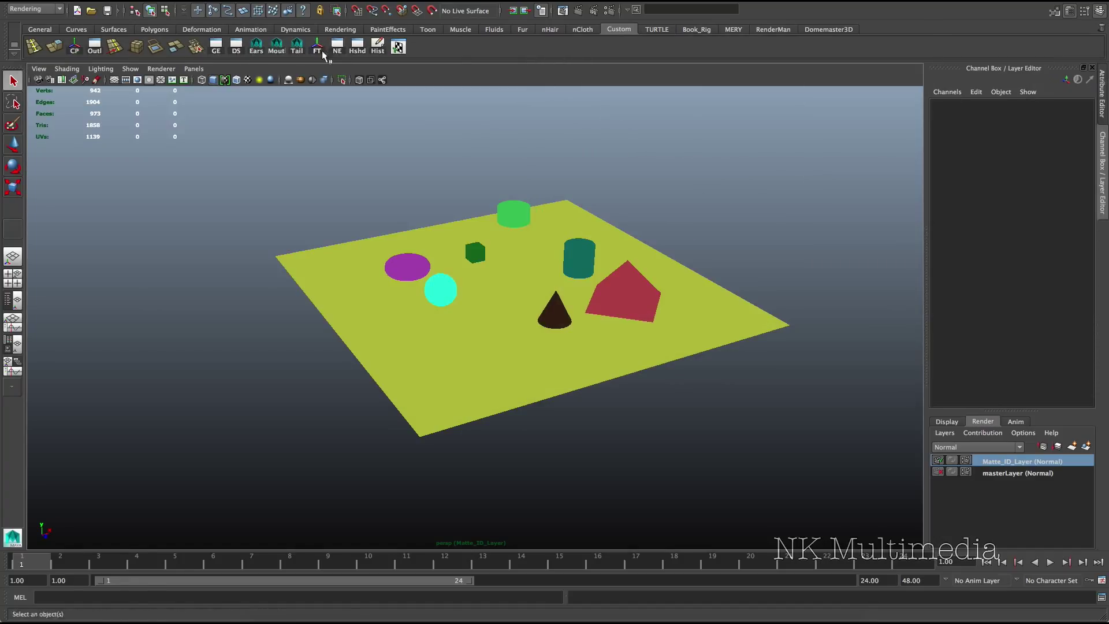
{"action": "left_click", "coordinate": [350, 47]}
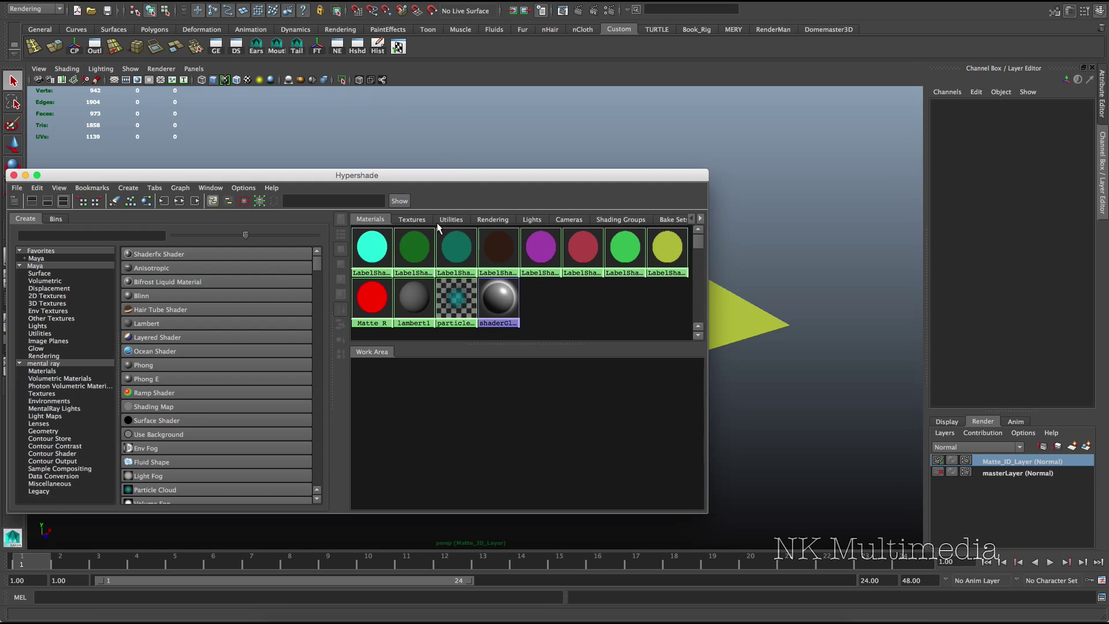
{"action": "left_click_drag", "start_coordinate": [481, 176], "coordinate": [502, 134]}
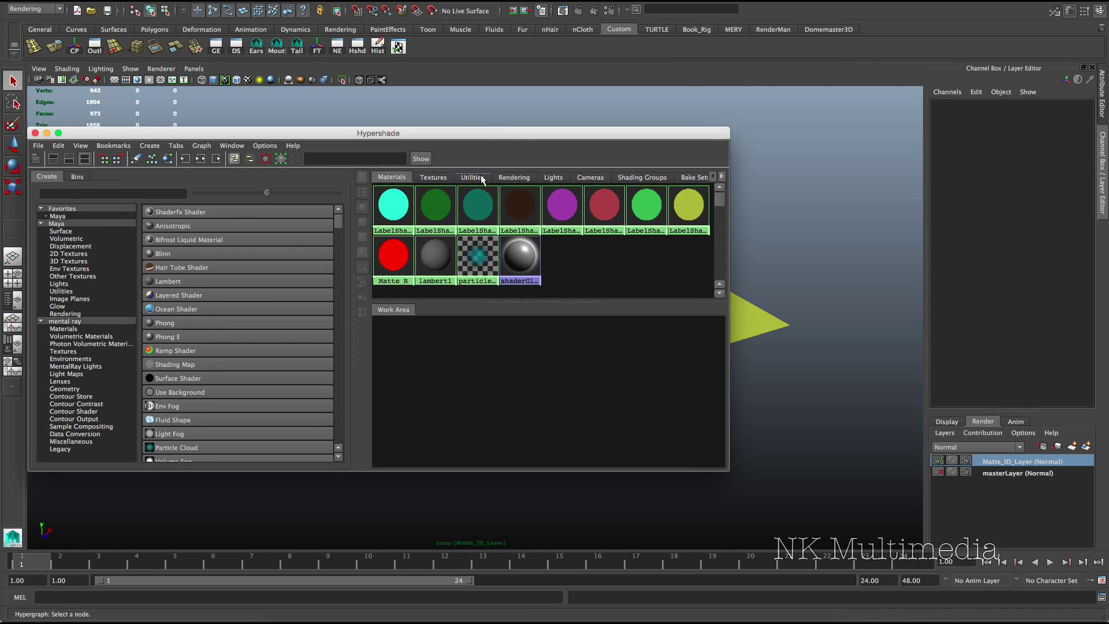
{"action": "left_click", "coordinate": [473, 177]}
{"action": "right_click_drag", "start_coordinate": [388, 211], "coordinate": [434, 211]}
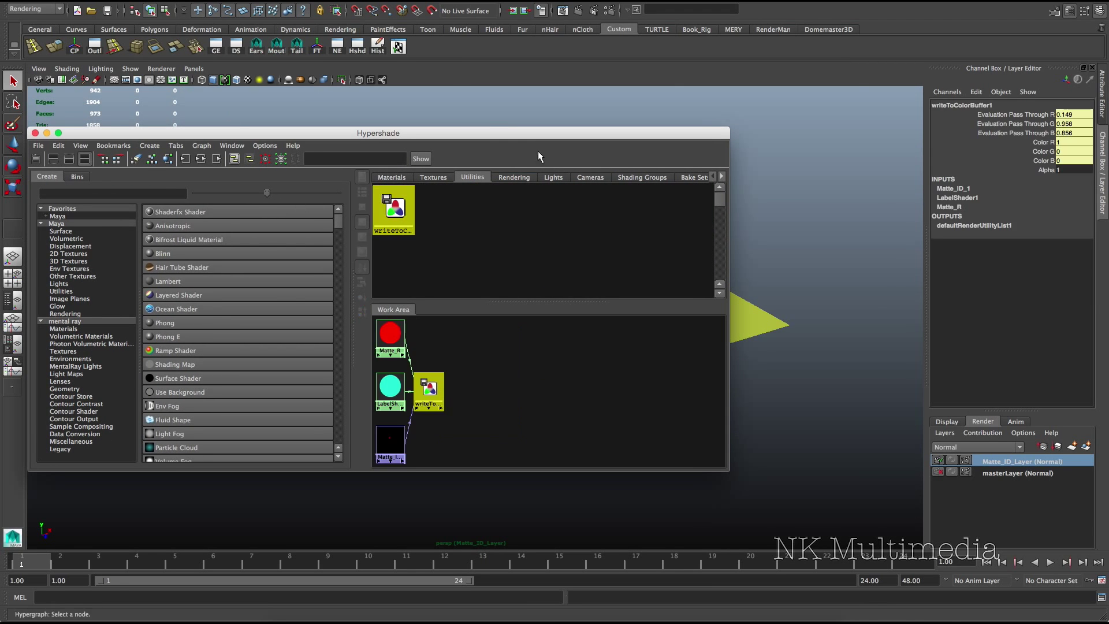
{"action": "double_click", "coordinate": [538, 134]}
{"action": "left_click_drag", "start_coordinate": [530, 289], "coordinate": [529, 142]}
{"action": "left_click_drag", "start_coordinate": [327, 278], "coordinate": [208, 280]}
{"action": "key", "text": "f"}
Frame the shading network and rename the writeToColorBuffer1 node writeTo_MatteID_1_R.
{"action": "left_click", "coordinate": [911, 413]}
{"action": "key", "text": "a"}
{"action": "scroll", "coordinate": [501, 387], "scroll_direction": "down", "scroll_amount": 1}
{"action": "left_click", "coordinate": [410, 379]}
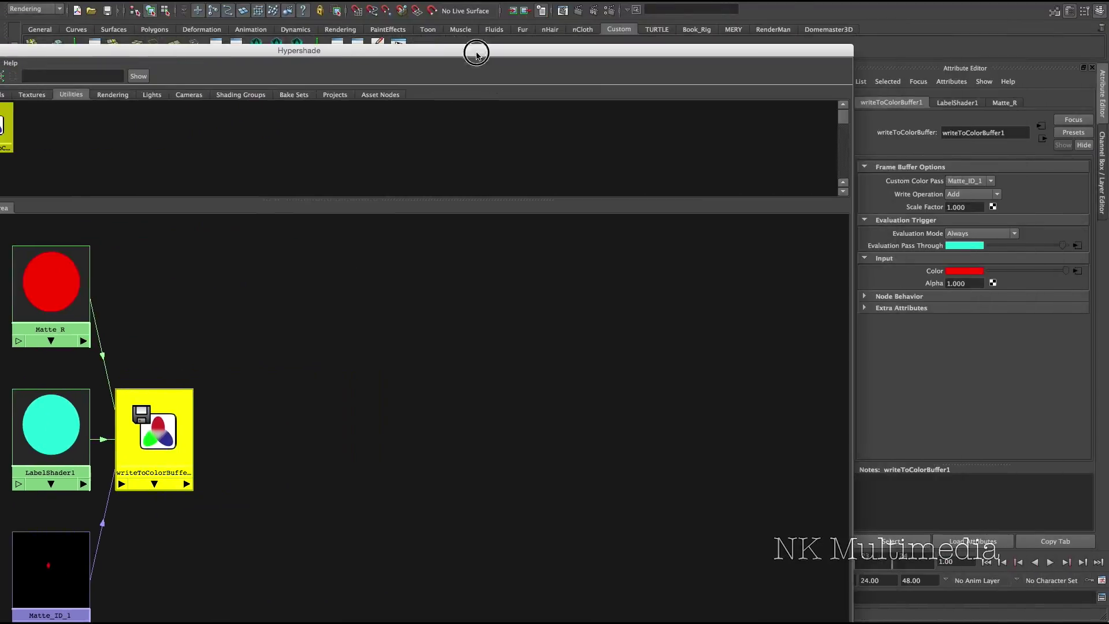
{"action": "left_click", "coordinate": [1008, 132]}
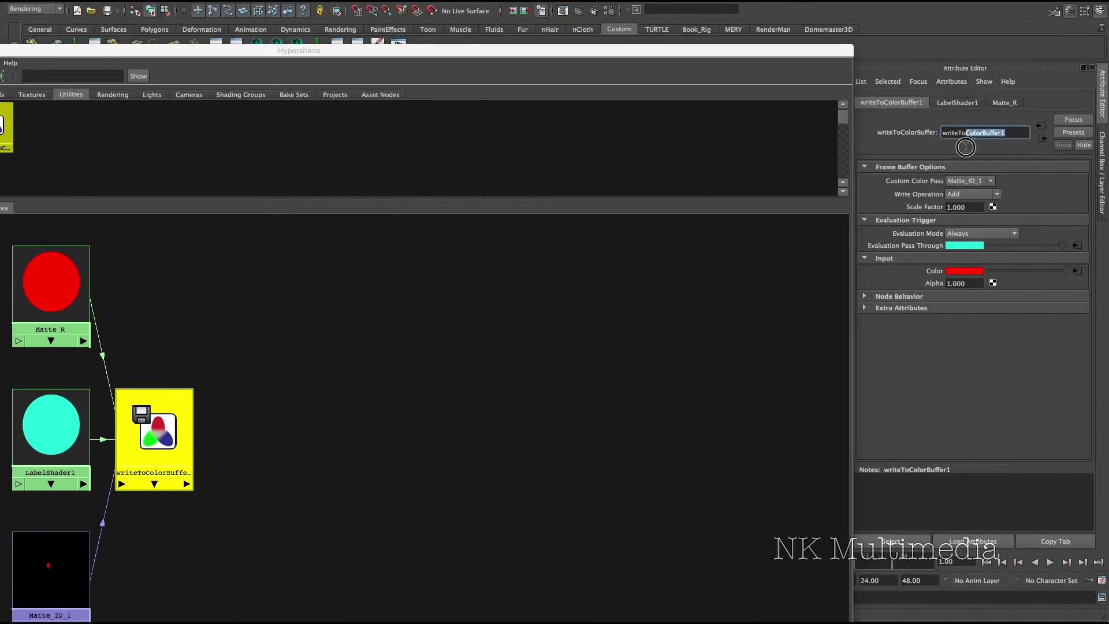
{"action": "type", "text": "_MatteID"}
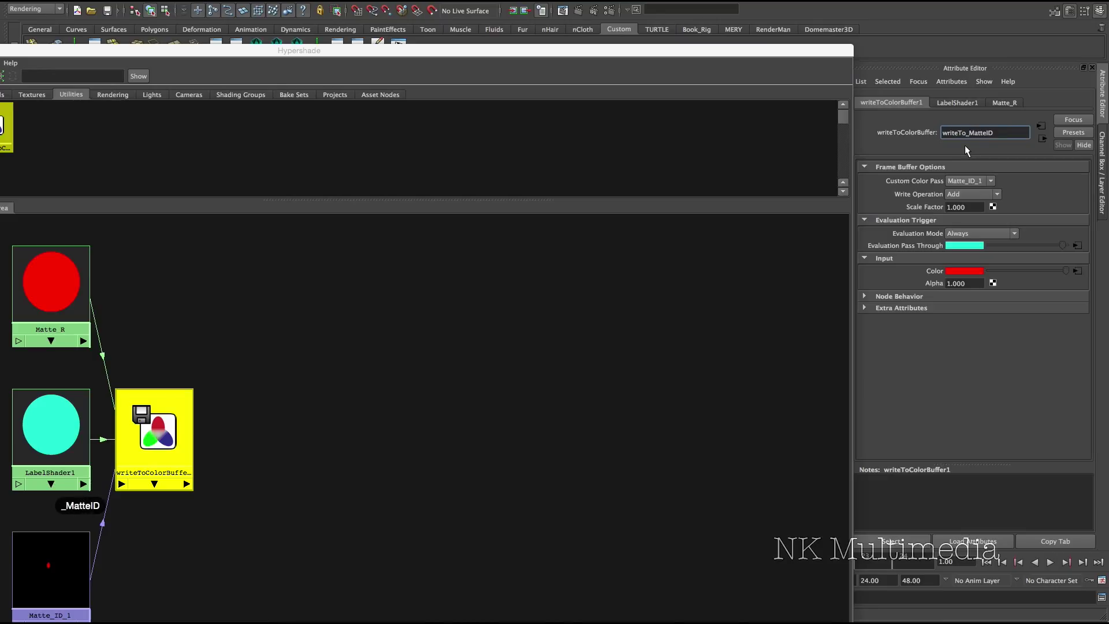
{"action": "type", "text": "_1_R"}
{"action": "key", "text": "Return"}
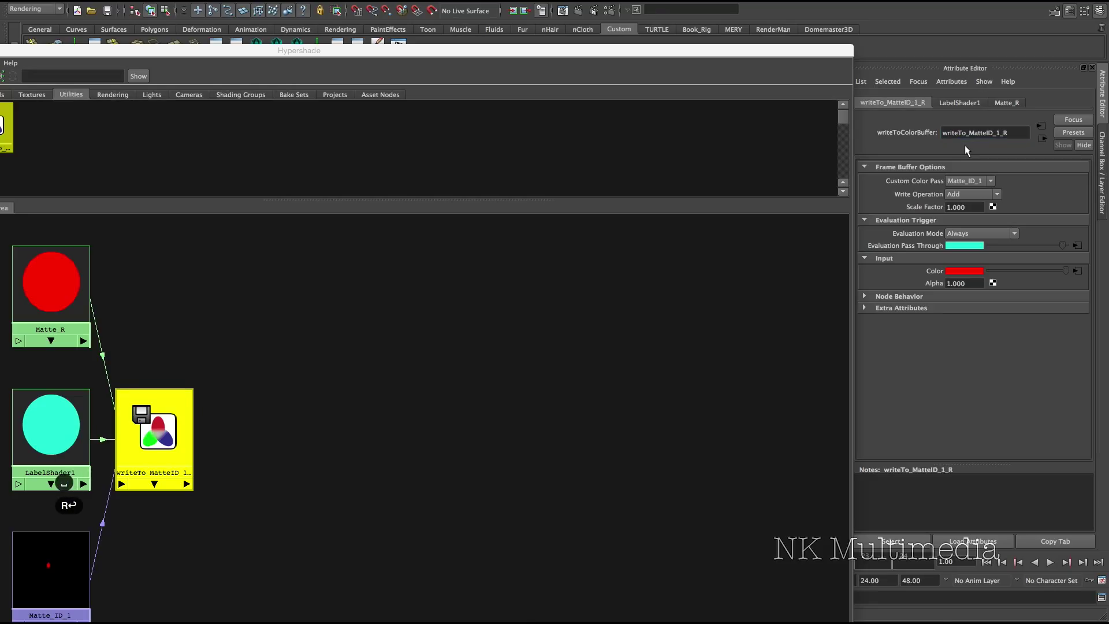
Duplicate the writeTo_MatteID_1_R node in the Hypershade work area.
{"action": "left_click", "coordinate": [158, 449]}
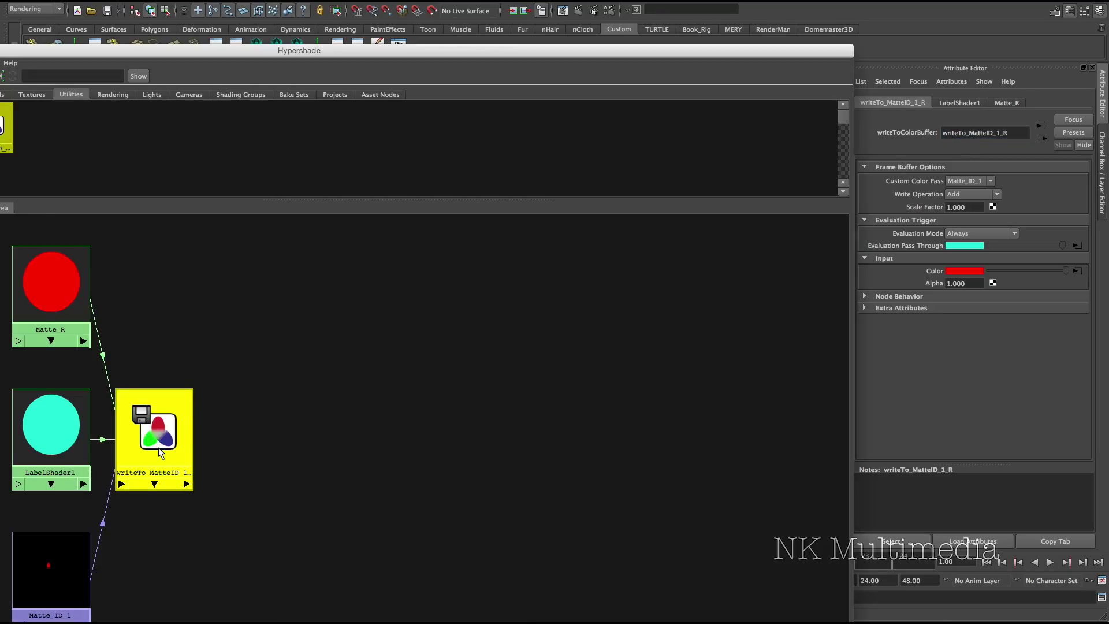
{"action": "key", "text": "ctrl+d"}
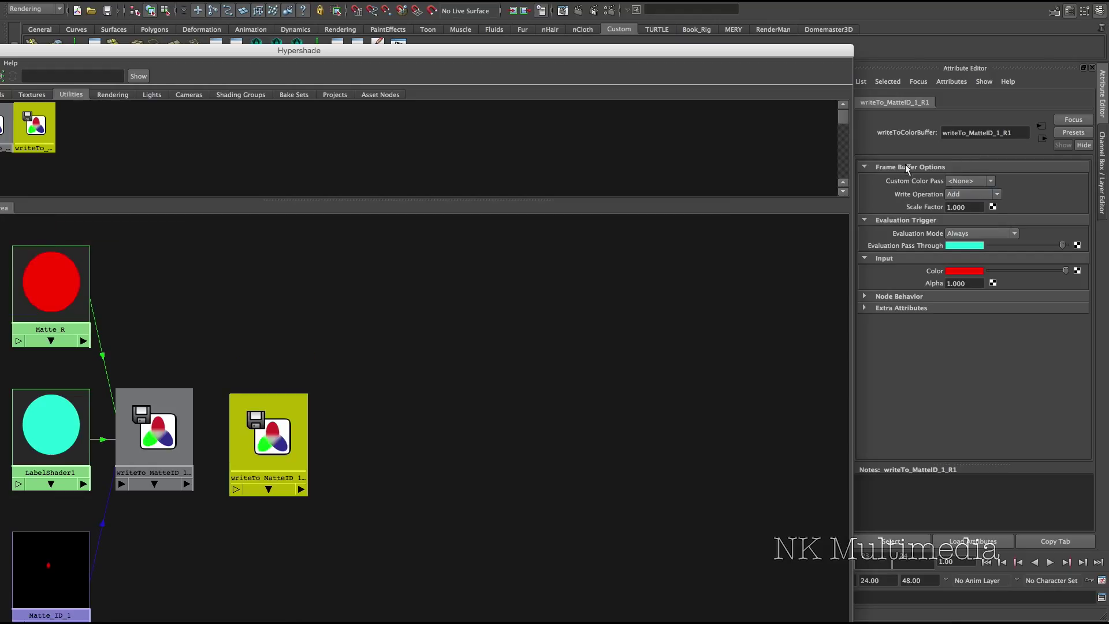
Set the duplicated writeToColorBuffer node's Custom Color Pass to Matte_ID_1 and its Write Operation to Add.
{"action": "left_click", "coordinate": [959, 181]}
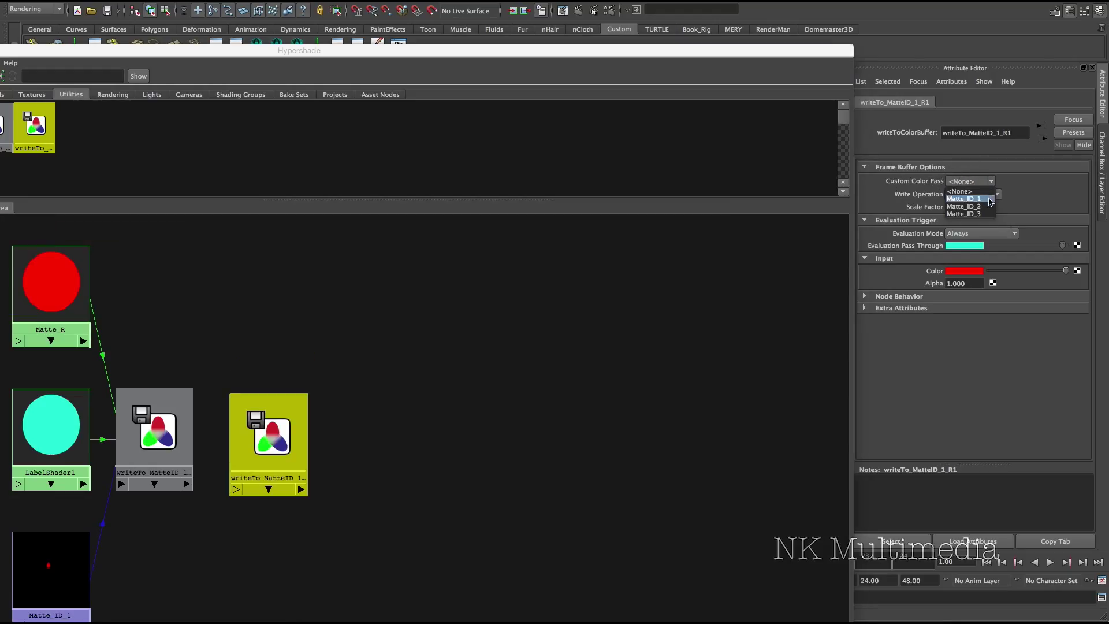
{"action": "left_click", "coordinate": [976, 199]}
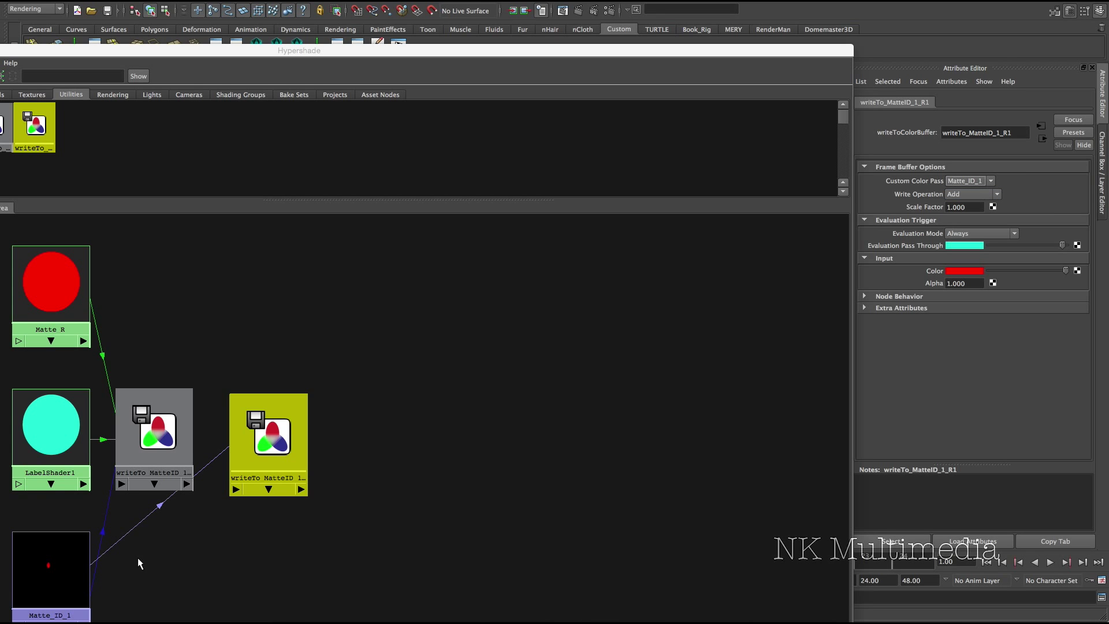
{"action": "left_click_drag", "start_coordinate": [77, 566], "coordinate": [137, 551]}
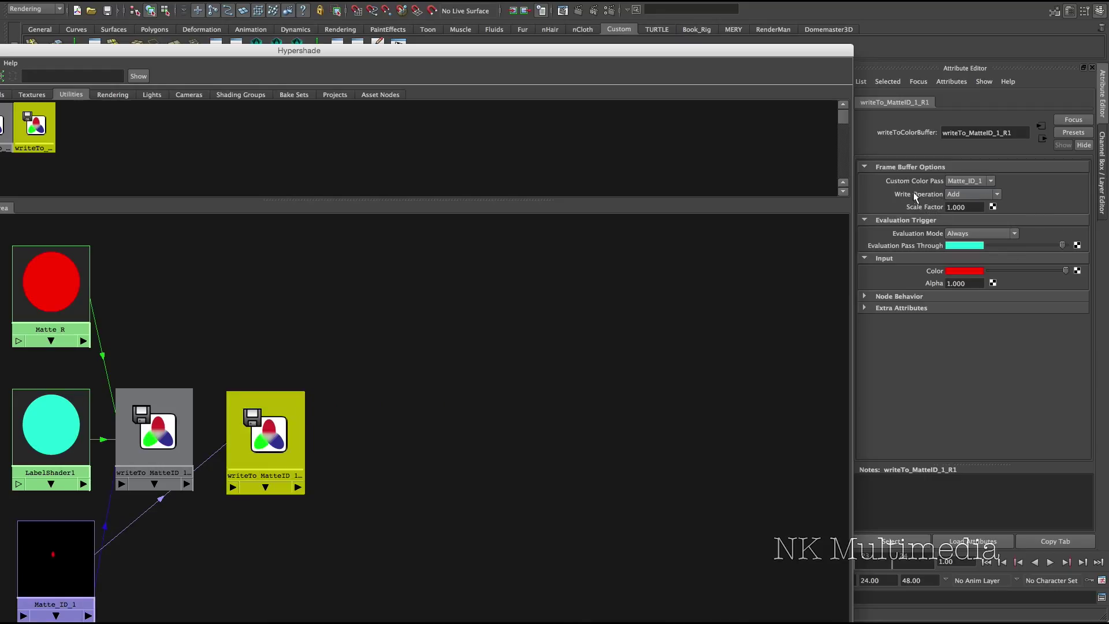
{"action": "left_click", "coordinate": [989, 195]}
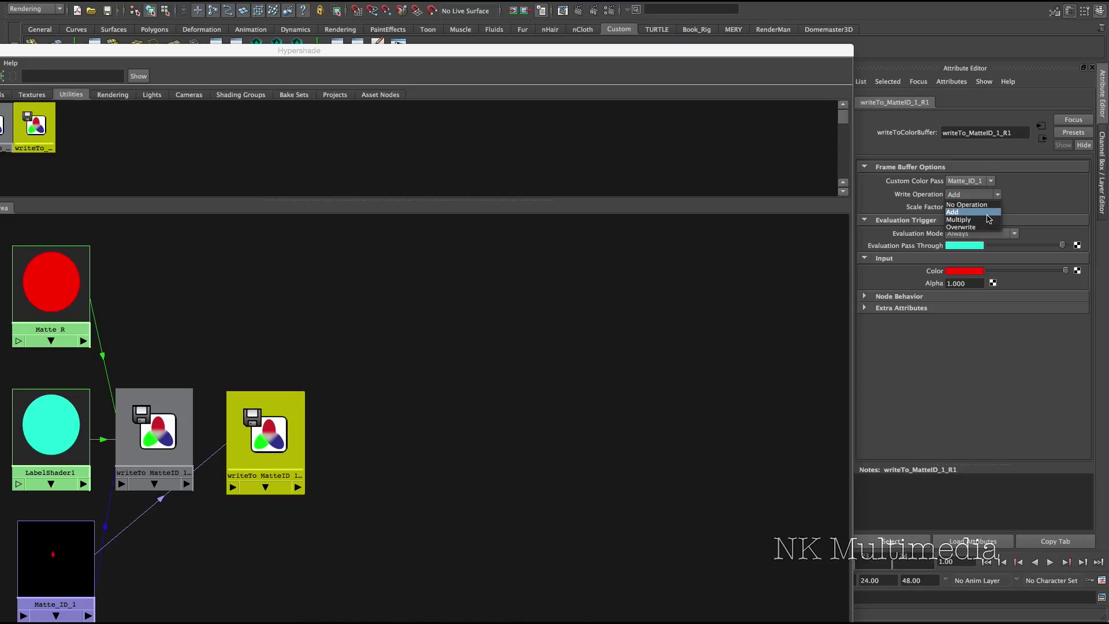
{"action": "left_click", "coordinate": [987, 213]}
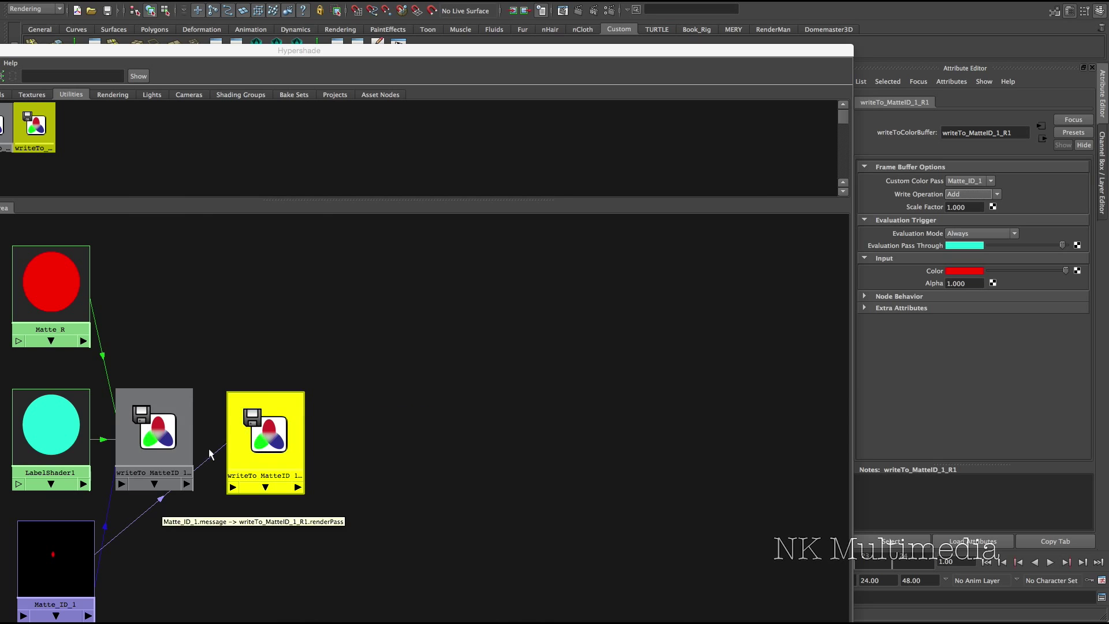
Compare the original and duplicated writeToColorBuffer nodes and rename the duplicate writeTo_MatteID_1_G.
{"action": "left_click", "coordinate": [373, 485]}
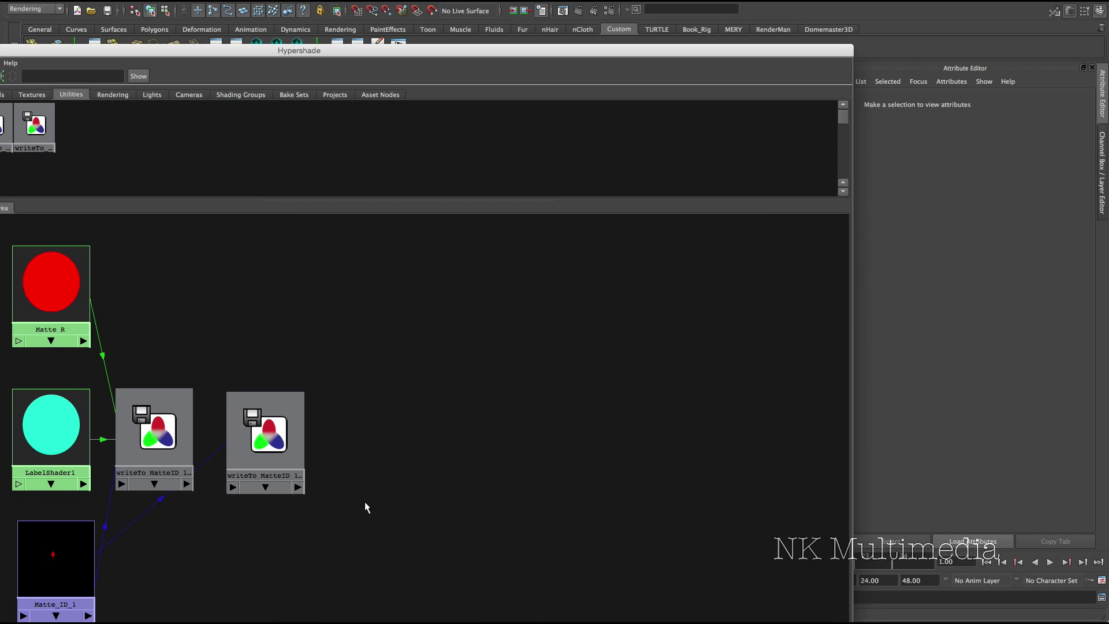
{"action": "left_click_drag", "start_coordinate": [146, 351], "coordinate": [307, 474]}
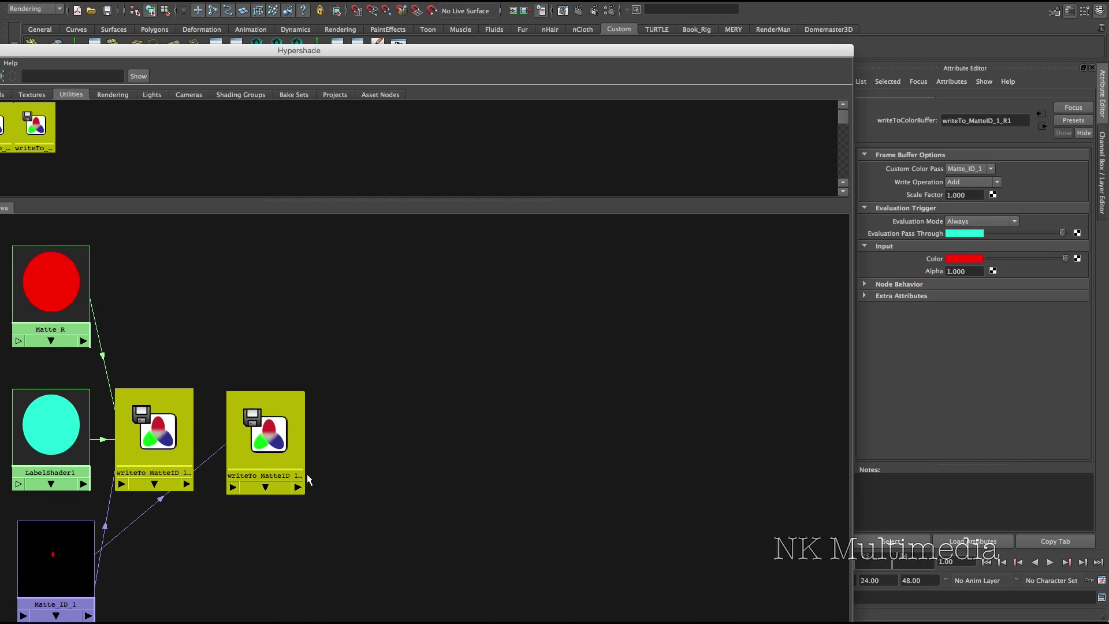
{"action": "left_click", "coordinate": [335, 485]}
{"action": "left_click", "coordinate": [137, 414]}
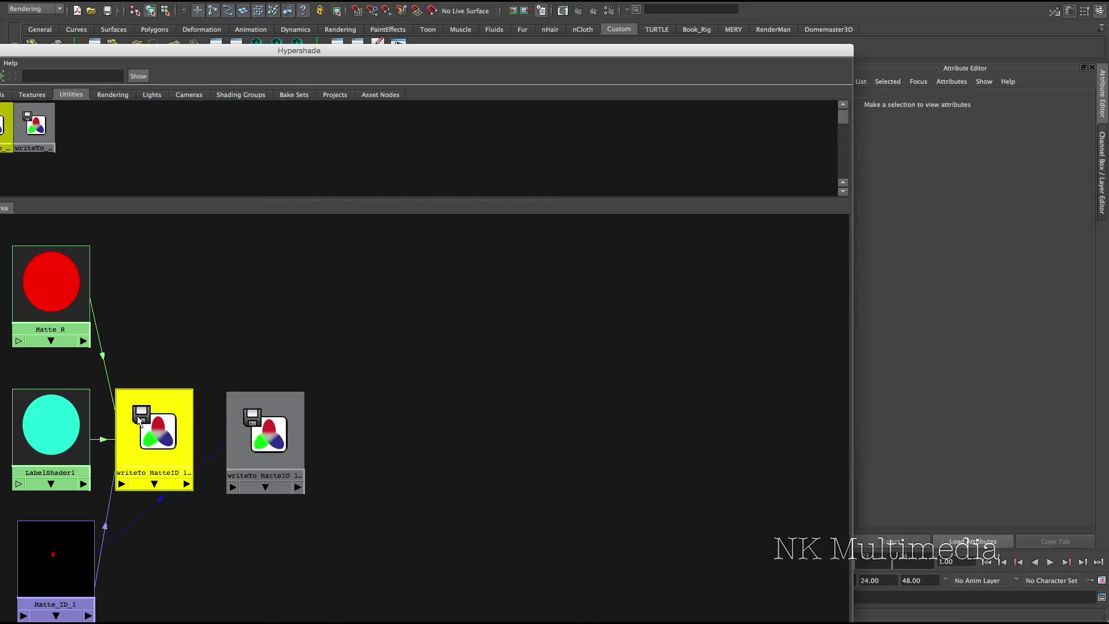
{"action": "left_click", "coordinate": [283, 441]}
{"action": "left_click", "coordinate": [1014, 133]}
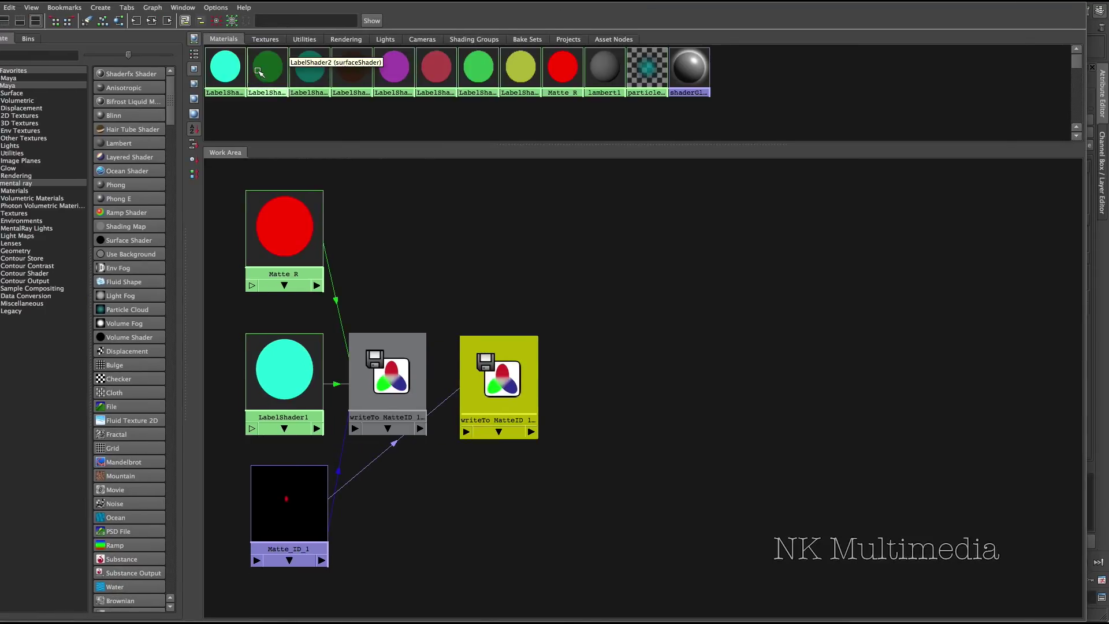
Add LabelShader2 to the work area and connect its outColor to writeTo_MatteID_1_G's evaluationPassThrough.
{"action": "middle_click_drag", "start_coordinate": [259, 71], "coordinate": [452, 258]}
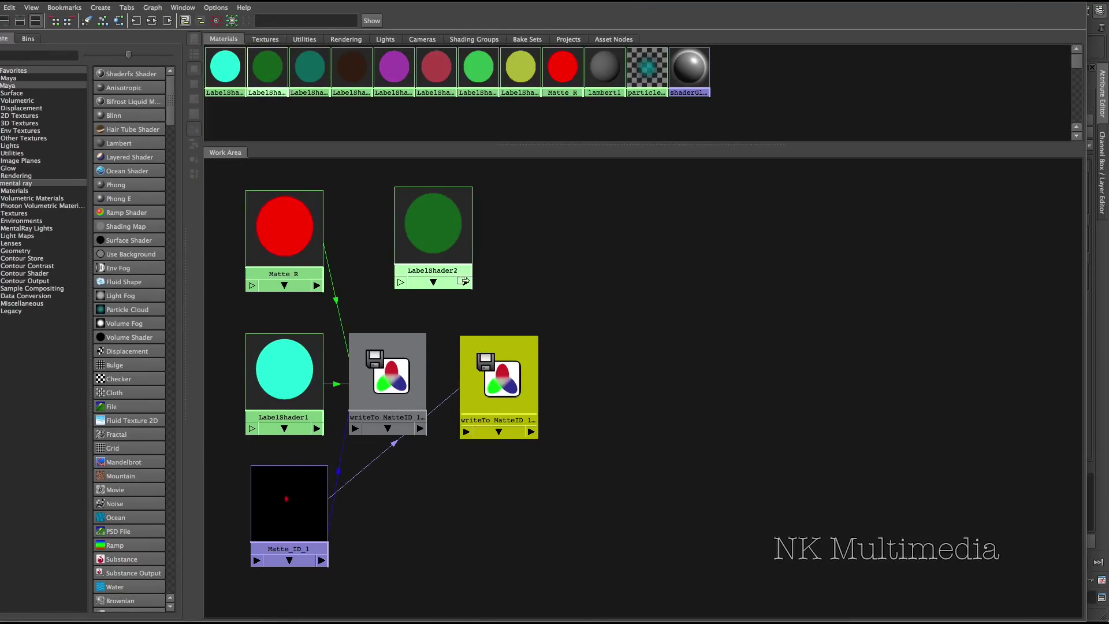
{"action": "left_click", "coordinate": [463, 282]}
{"action": "mouse_move", "coordinate": [483, 293]}
{"action": "left_click", "coordinate": [601, 298]}
{"action": "left_click", "coordinate": [471, 390]}
{"action": "left_click", "coordinate": [527, 425]}
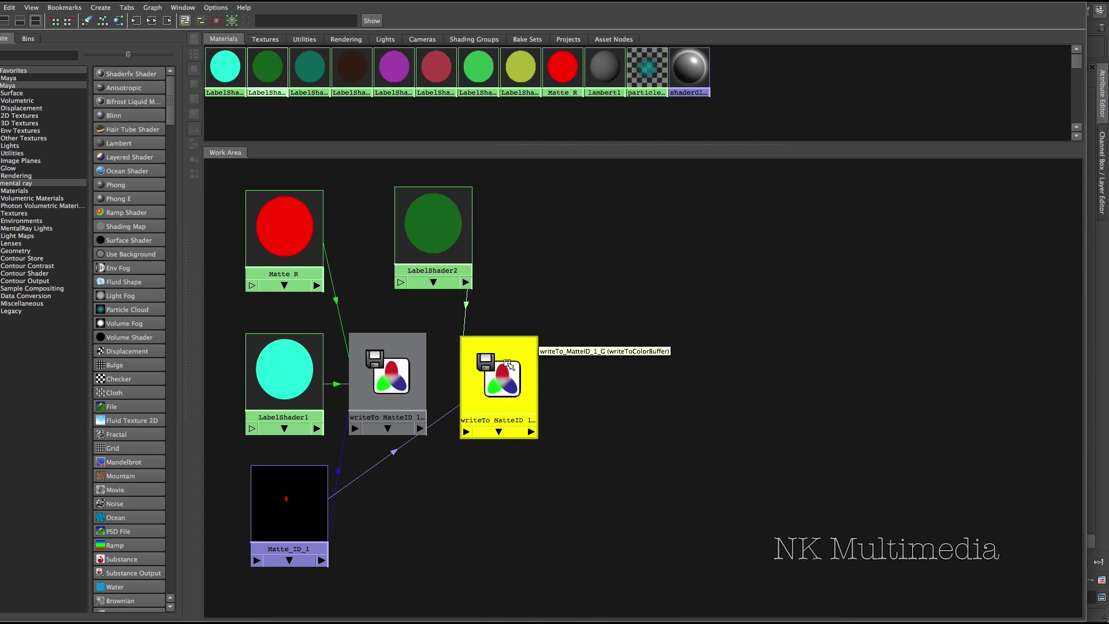
Duplicate the Matte_R shader, set its Out Color to pure green and rename it Matte_G.
{"action": "left_click", "coordinate": [294, 233]}
{"action": "key", "text": "super+d"}
{"action": "left_click_drag", "start_coordinate": [241, 304], "coordinate": [506, 213]}
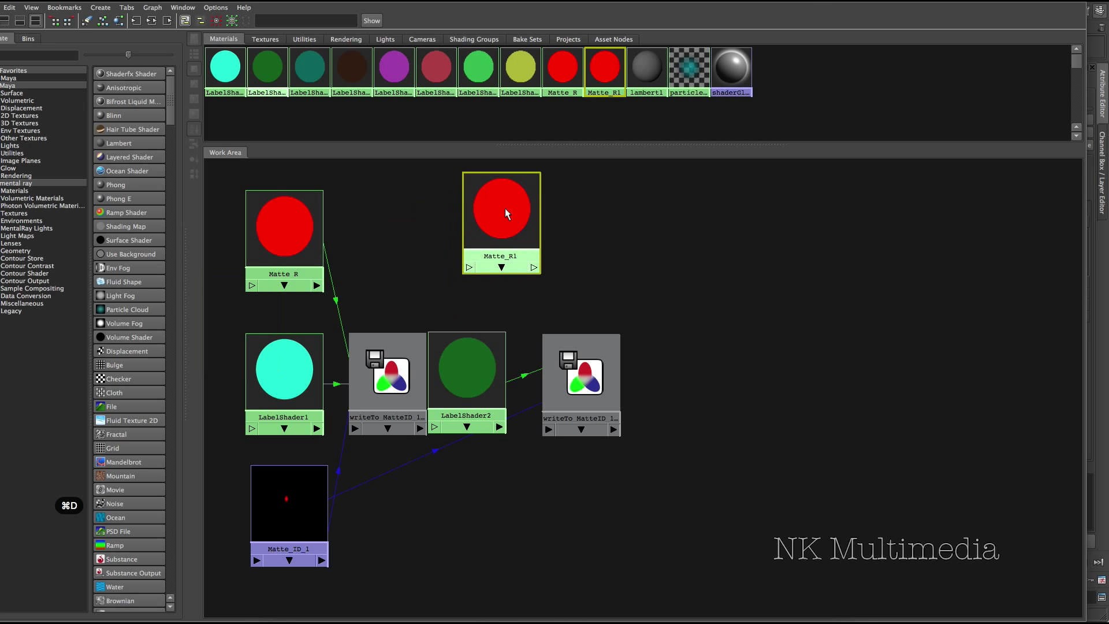
{"action": "left_click_drag", "start_coordinate": [815, 3], "coordinate": [553, 33]}
{"action": "left_click", "coordinate": [971, 234]}
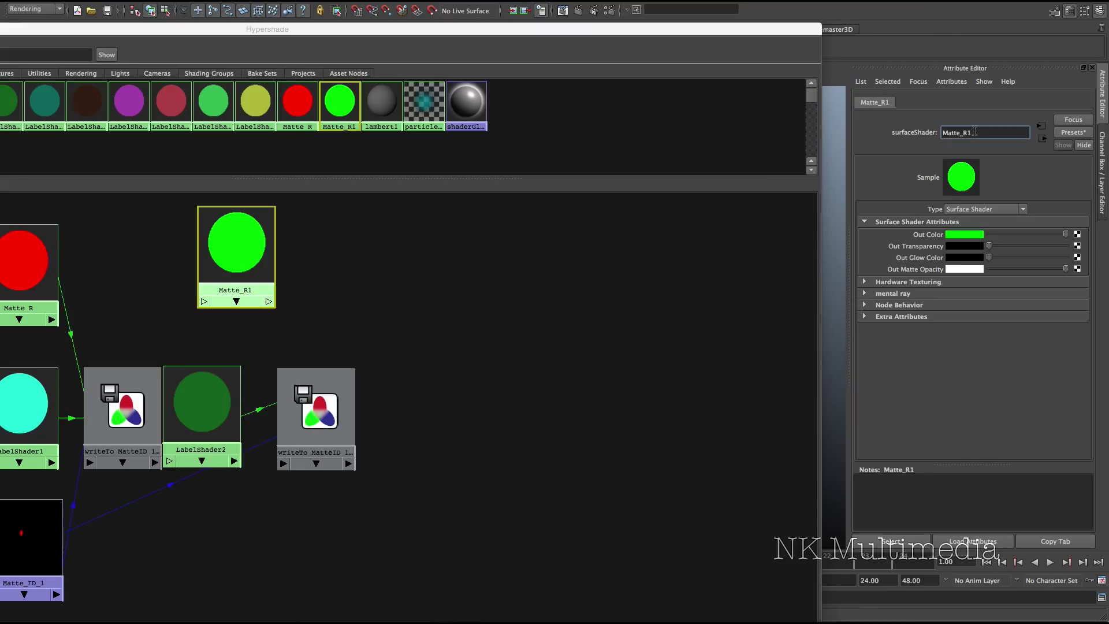
{"action": "left_click_drag", "start_coordinate": [497, 31], "coordinate": [611, 13]}
{"action": "left_click_drag", "start_coordinate": [935, 344], "coordinate": [750, 347]}
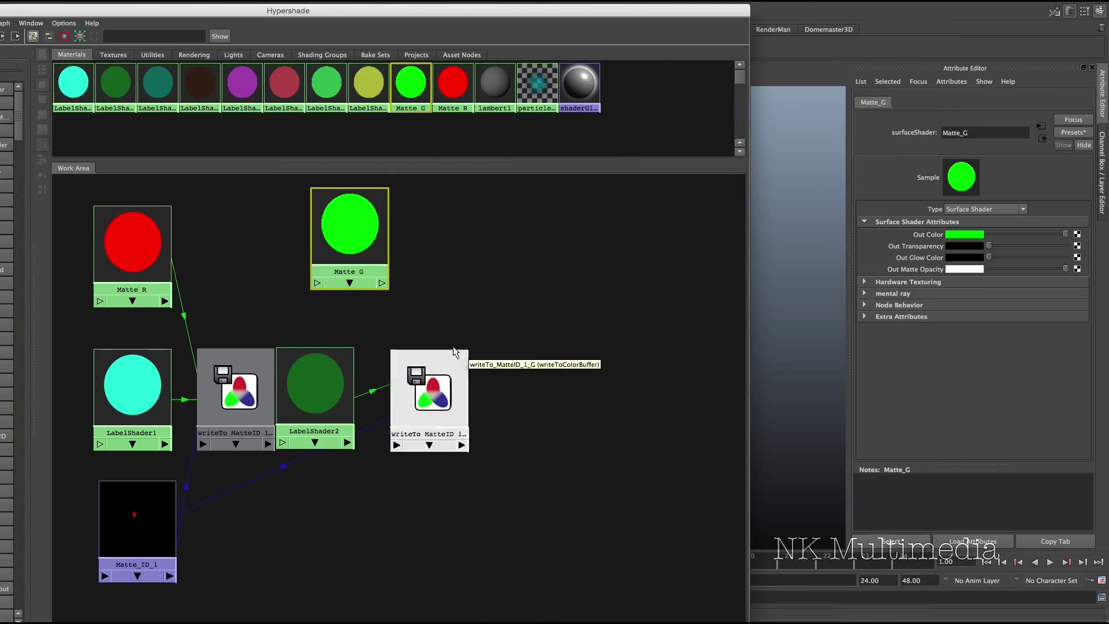
Connect Matte_G's outColor to the color input of writeTo_MatteID_1_G and spread out the connected nodes.
{"action": "right_click", "coordinate": [379, 283]}
{"action": "mouse_move", "coordinate": [405, 299]}
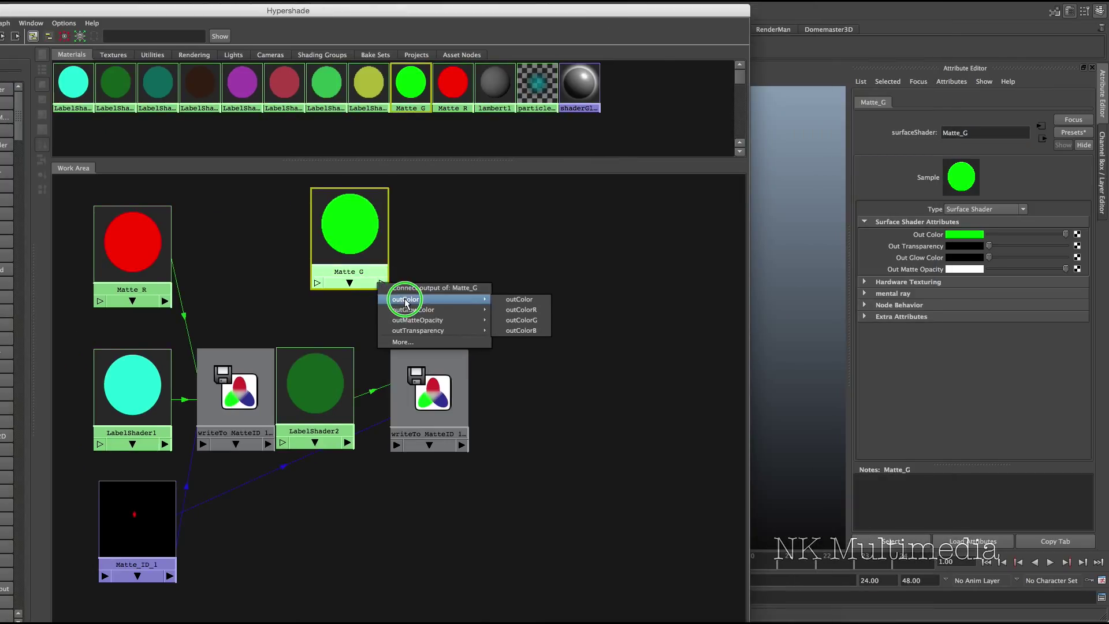
{"action": "left_click", "coordinate": [505, 300]}
{"action": "left_click", "coordinate": [429, 389]}
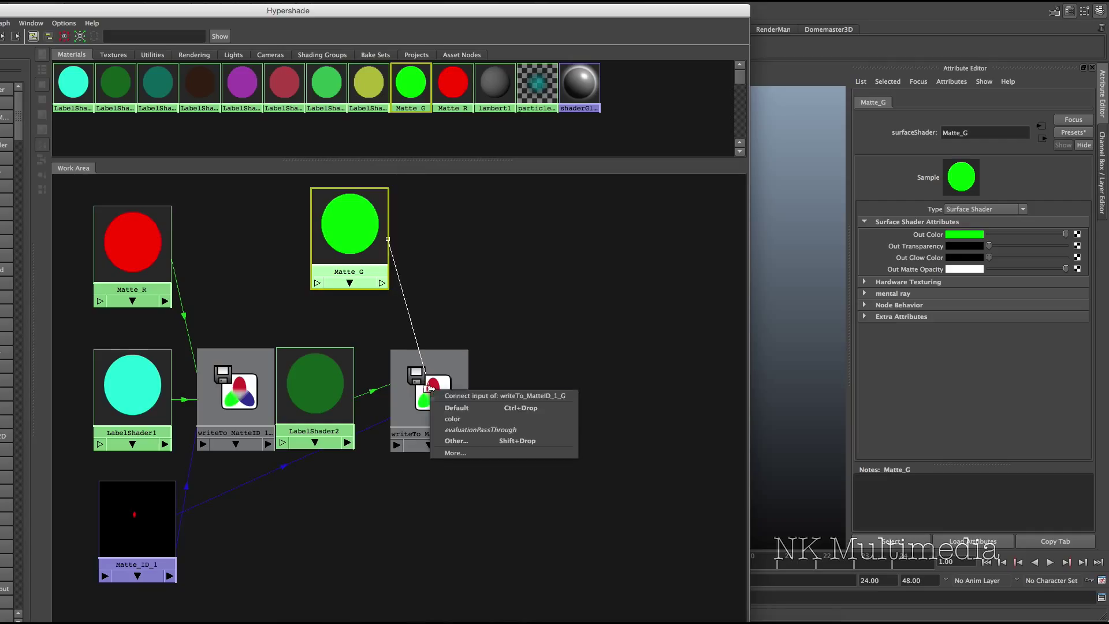
{"action": "left_click", "coordinate": [442, 411]}
{"action": "left_click_drag", "start_coordinate": [441, 405], "coordinate": [479, 418]}
{"action": "left_click_drag", "start_coordinate": [315, 384], "coordinate": [338, 384]}
{"action": "left_click", "coordinate": [398, 324]}
{"action": "left_click_drag", "start_coordinate": [349, 231], "coordinate": [323, 280]}
Duplicate the writeTo_MatteID_1_G node and rename the copy writeTo_MatteID_1_B.
{"action": "left_click", "coordinate": [484, 441]}
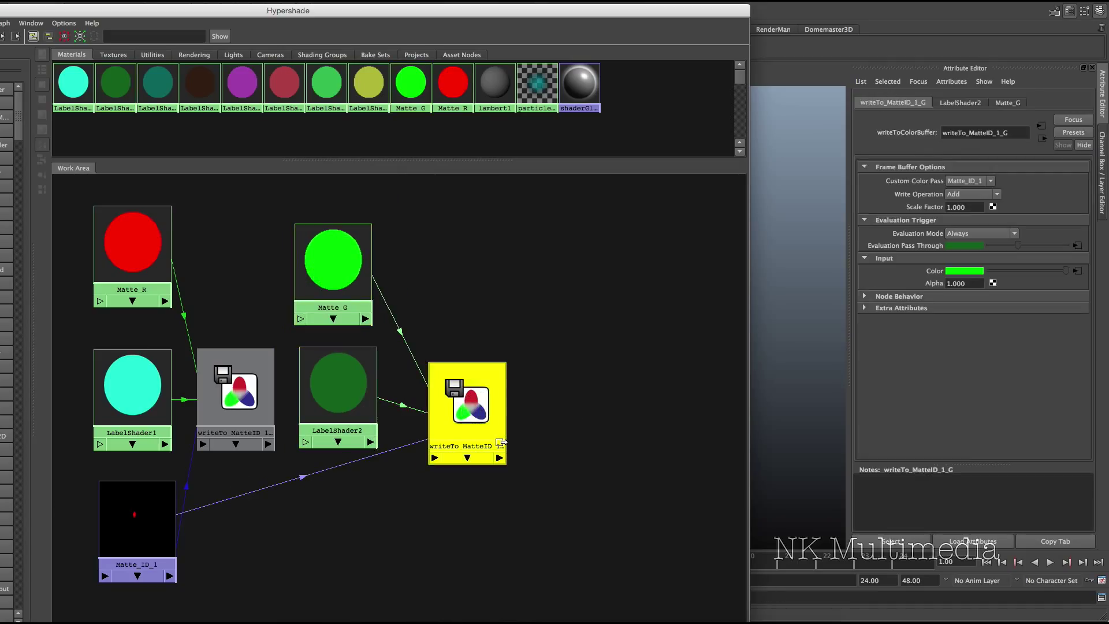
{"action": "key", "text": "super+d"}
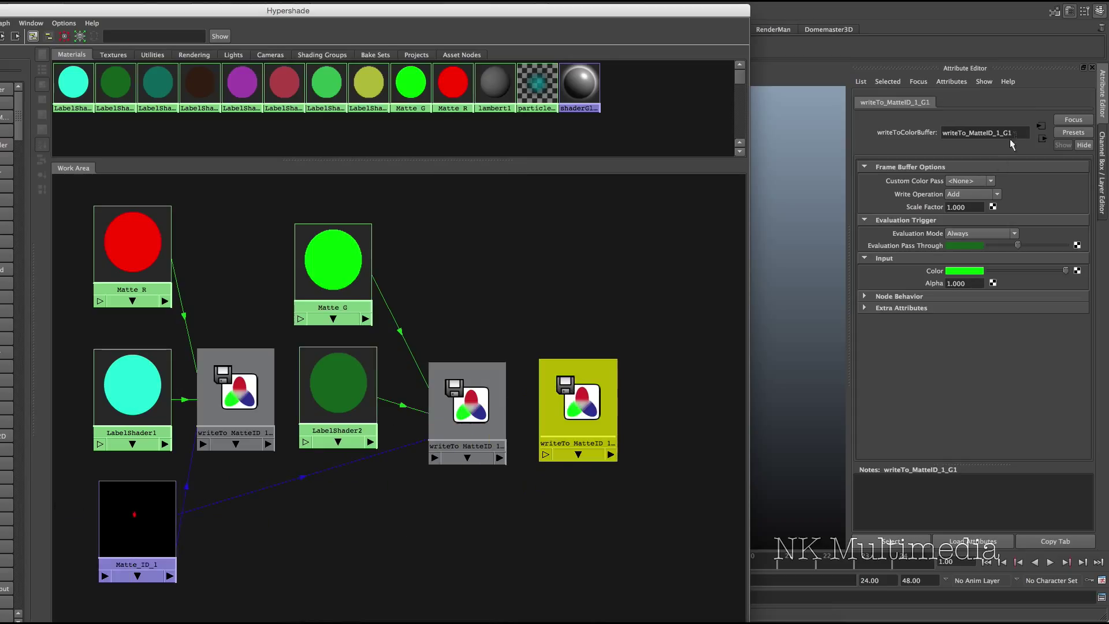
{"action": "left_click", "coordinate": [1015, 133]}
{"action": "key", "text": "BackSpace"}
{"action": "key", "text": "BackSpace"}
{"action": "type", "text": "B"}
{"action": "key", "text": "Return"}
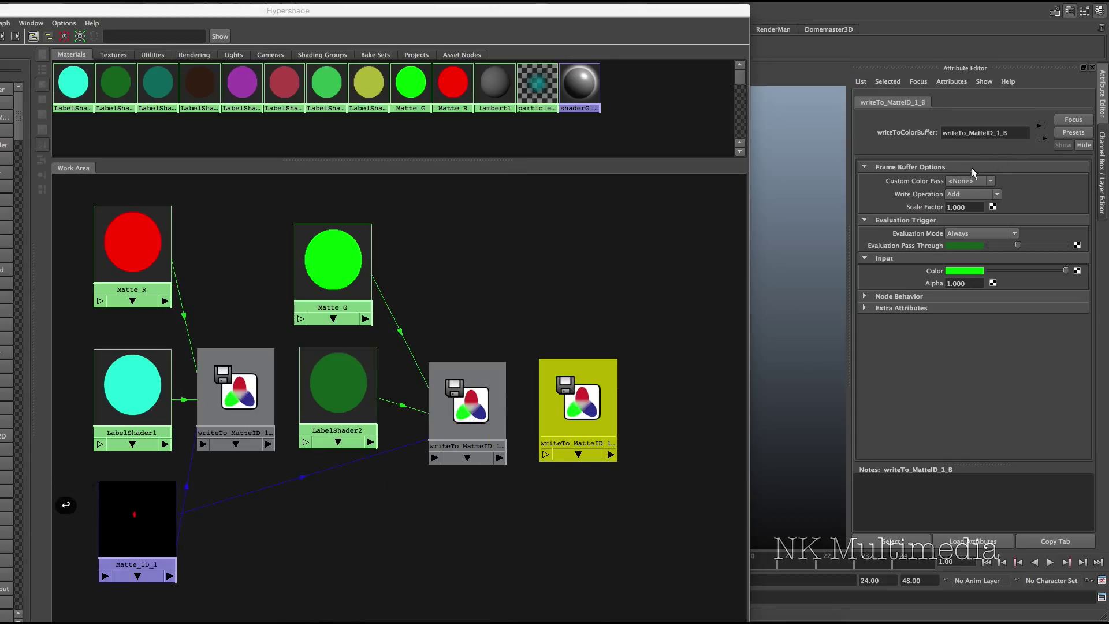
Set writeTo_MatteID_1_B's Custom Color Pass to Matte_ID_1 and move the node clear of its neighbour.
{"action": "left_click", "coordinate": [975, 181]}
{"action": "left_click", "coordinate": [963, 199]}
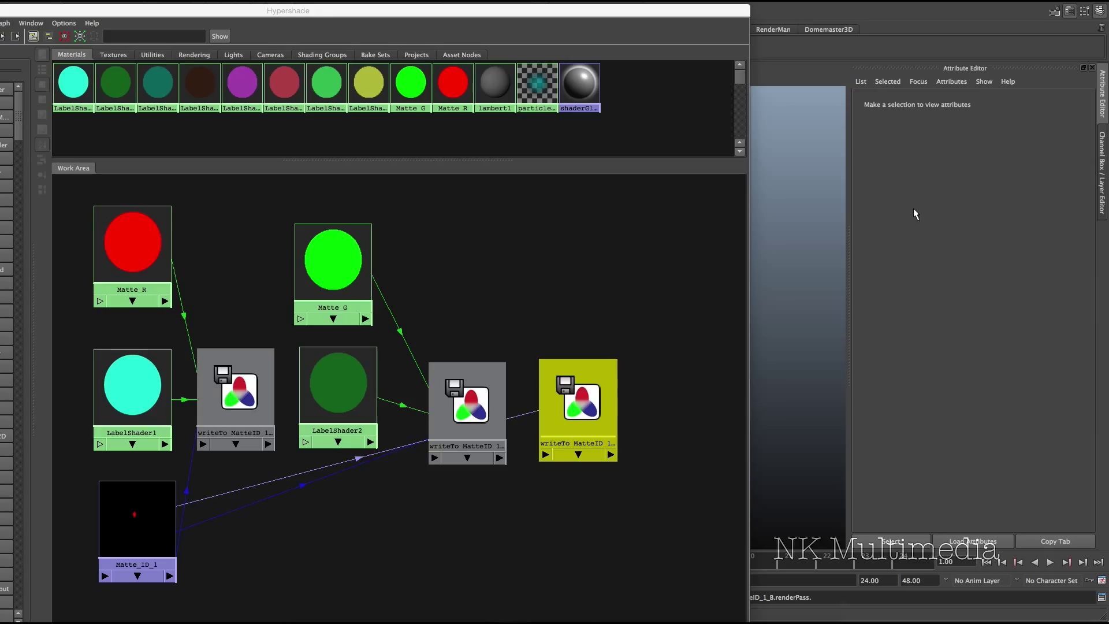
{"action": "left_click_drag", "start_coordinate": [591, 374], "coordinate": [612, 364]}
Add LabelShader3 to the work area and connect its outColor to writeTo_MatteID_1_B's evaluationPassThrough.
{"action": "left_click_drag", "start_coordinate": [158, 83], "coordinate": [491, 257]}
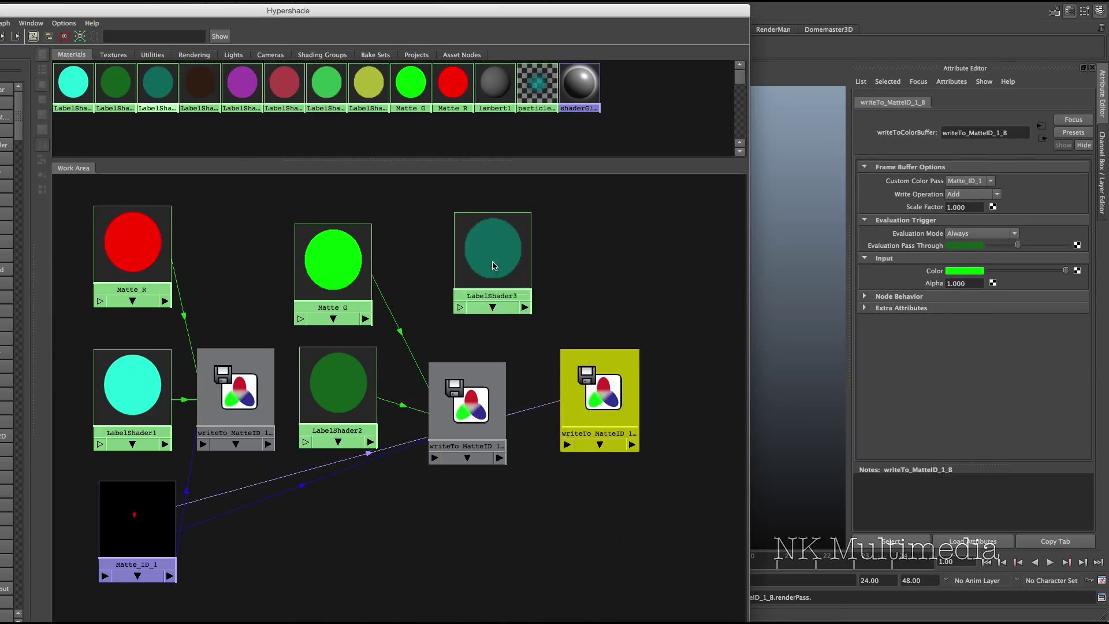
{"action": "left_click", "coordinate": [525, 307]}
{"action": "mouse_move", "coordinate": [560, 324]}
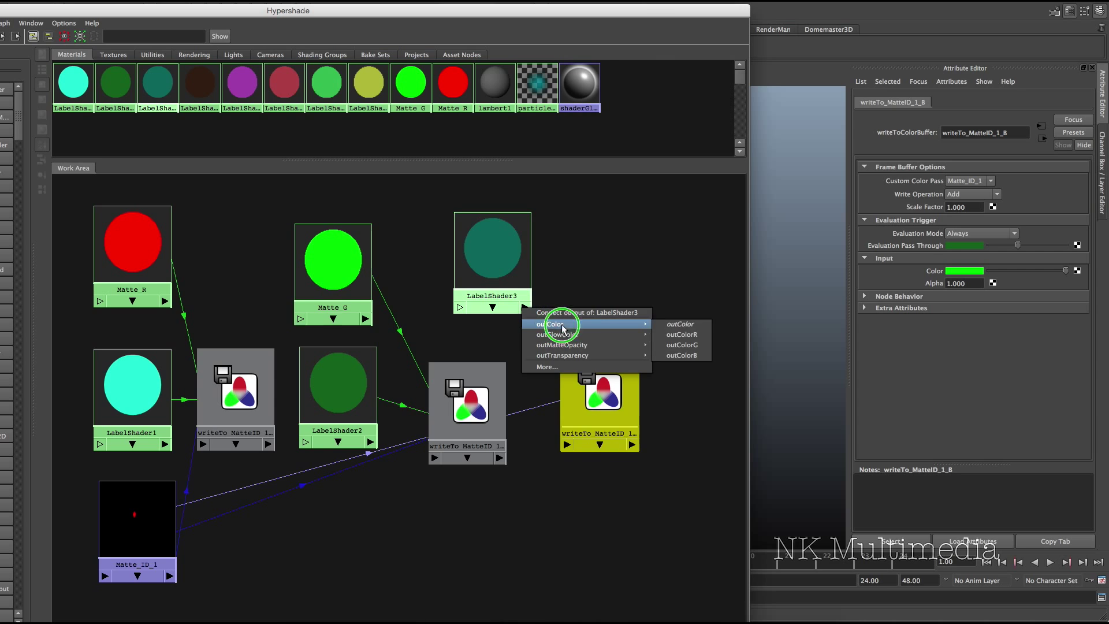
{"action": "left_click", "coordinate": [668, 322]}
{"action": "left_click", "coordinate": [588, 449]}
{"action": "left_click", "coordinate": [630, 456]}
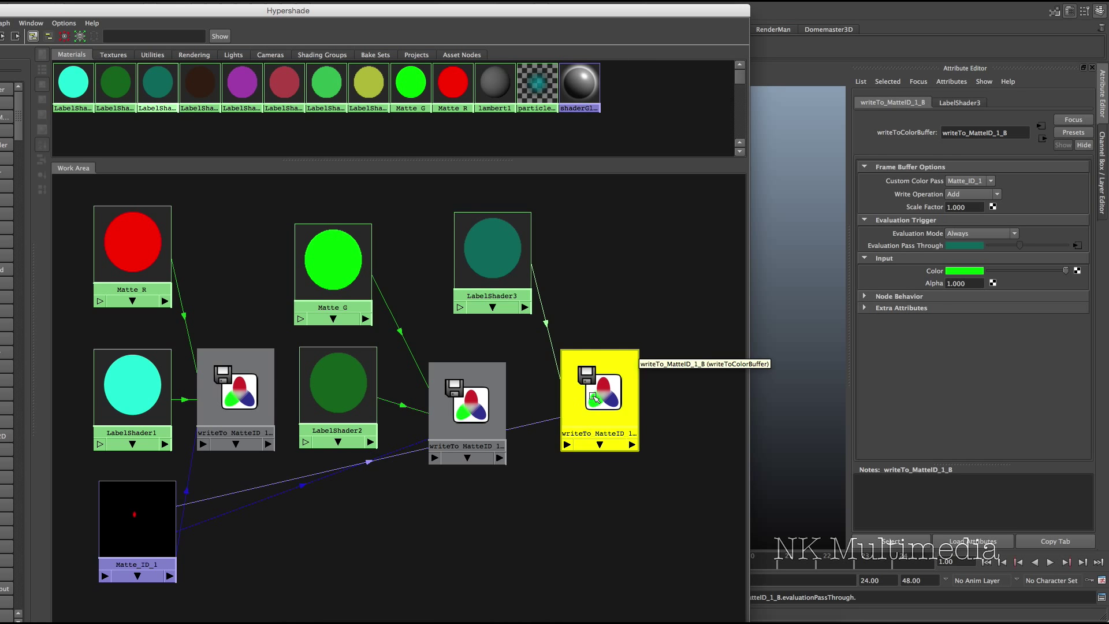
Duplicate the Matte_G shader, set its Out Color to pure blue and rename it Matte_B.
{"action": "left_click_drag", "start_coordinate": [331, 269], "coordinate": [332, 251]}
{"action": "key", "text": "super+d"}
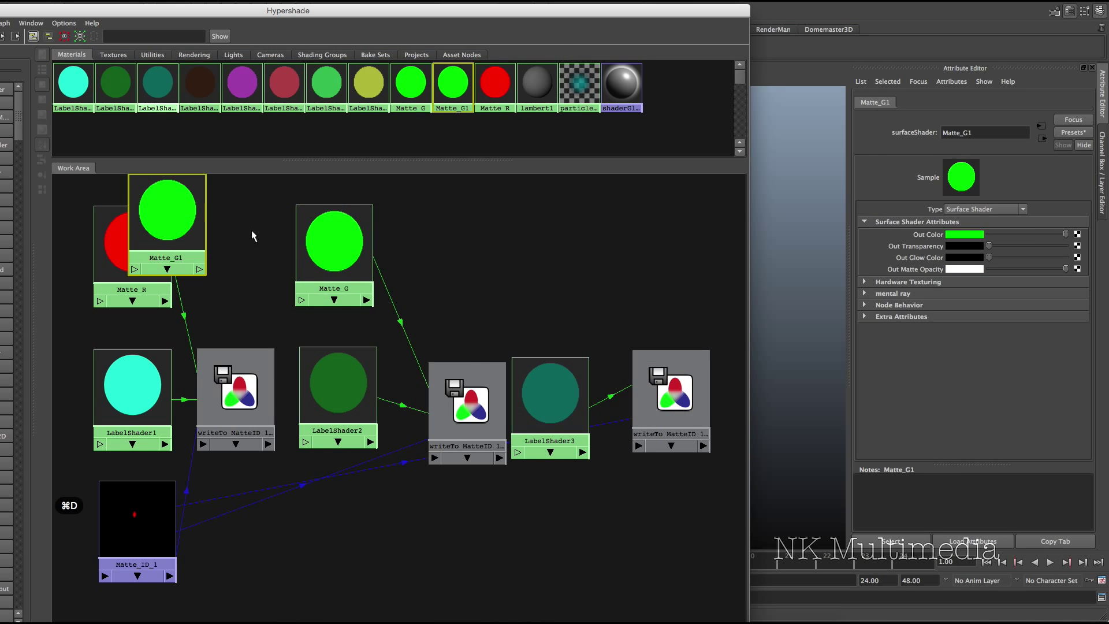
{"action": "left_click_drag", "start_coordinate": [180, 218], "coordinate": [459, 218]}
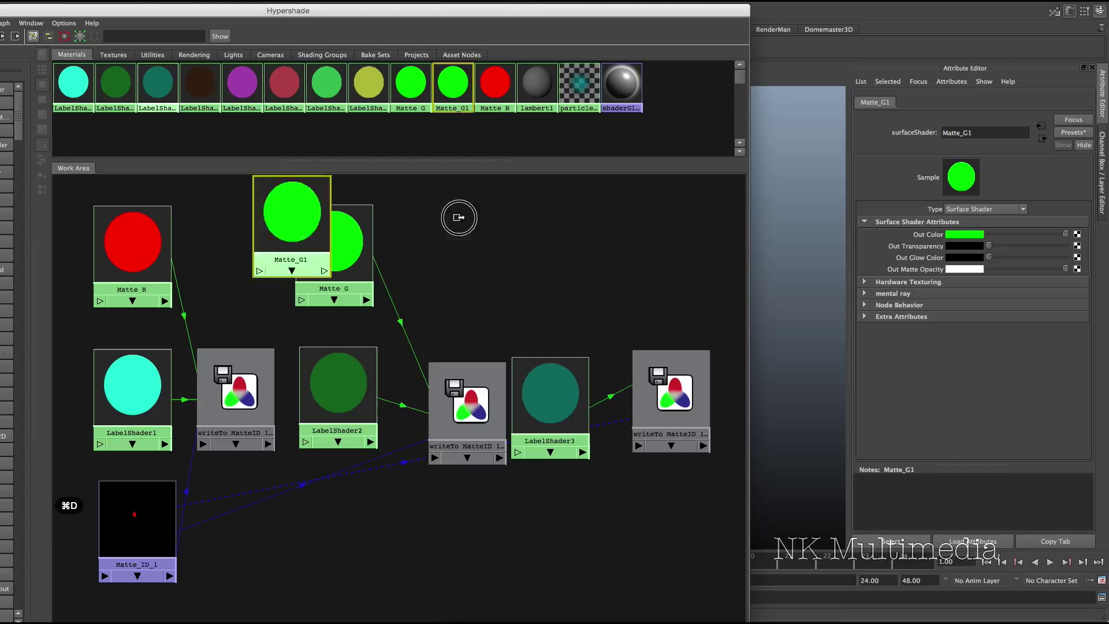
{"action": "left_click", "coordinate": [962, 235]}
{"action": "left_click", "coordinate": [972, 206]}
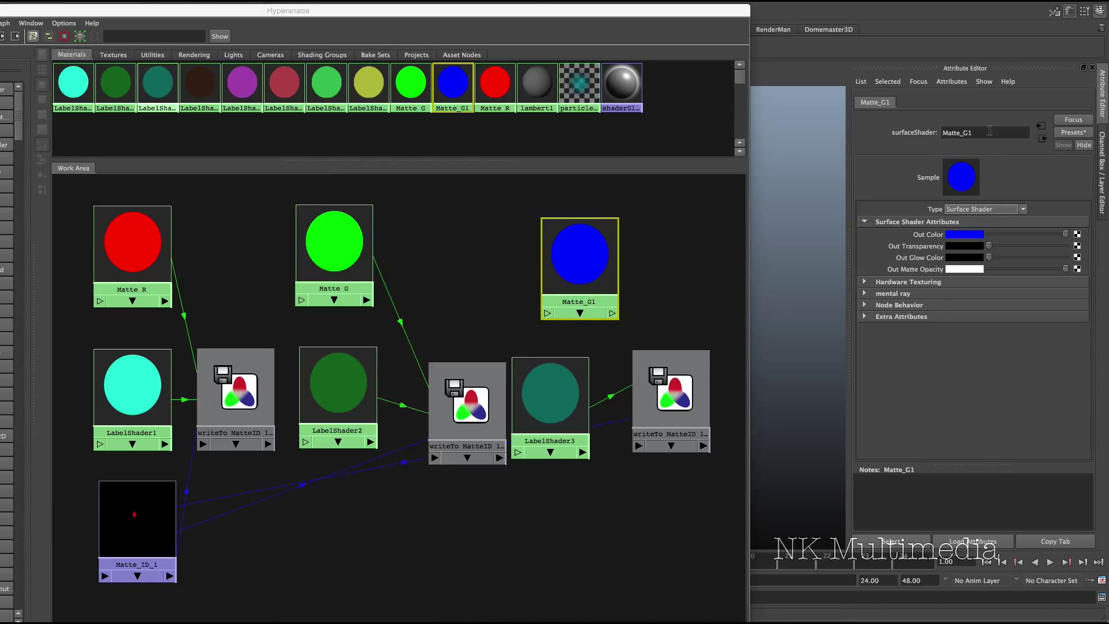
{"action": "left_click", "coordinate": [990, 132]}
{"action": "key", "text": "BackSpace"}
{"action": "key", "text": "BackSpace"}
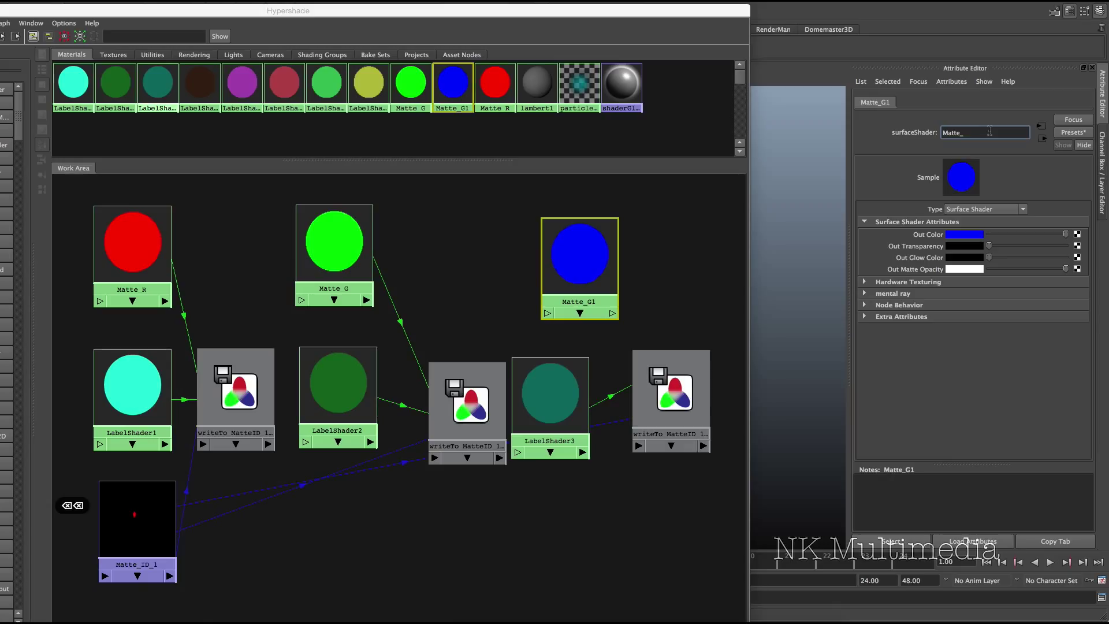
{"action": "type", "text": "B"}
{"action": "key", "text": "Return"}
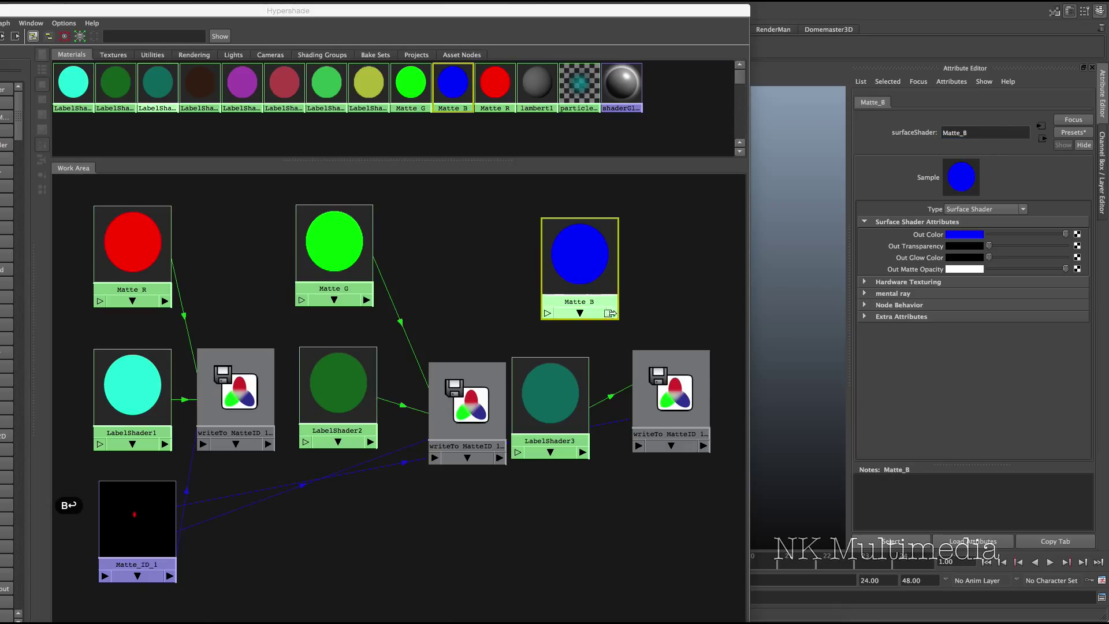
Connect Matte_B's outColor to the color input of writeTo_MatteID_1_B and rearrange the nodes in the network.
{"action": "left_click", "coordinate": [611, 313]}
{"action": "left_click", "coordinate": [667, 330]}
{"action": "left_click", "coordinate": [757, 327]}
{"action": "left_click", "coordinate": [693, 384]}
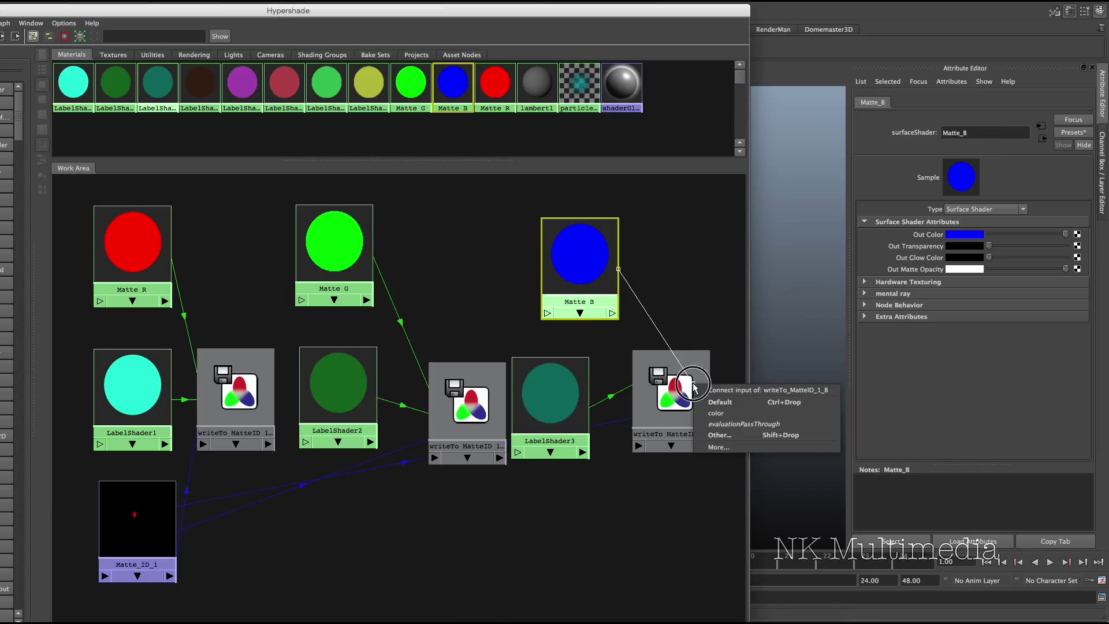
{"action": "left_click", "coordinate": [716, 412]}
{"action": "left_click_drag", "start_coordinate": [666, 402], "coordinate": [660, 414]}
{"action": "left_click_drag", "start_coordinate": [497, 409], "coordinate": [441, 393]}
{"action": "left_click_drag", "start_coordinate": [560, 417], "coordinate": [572, 411]}
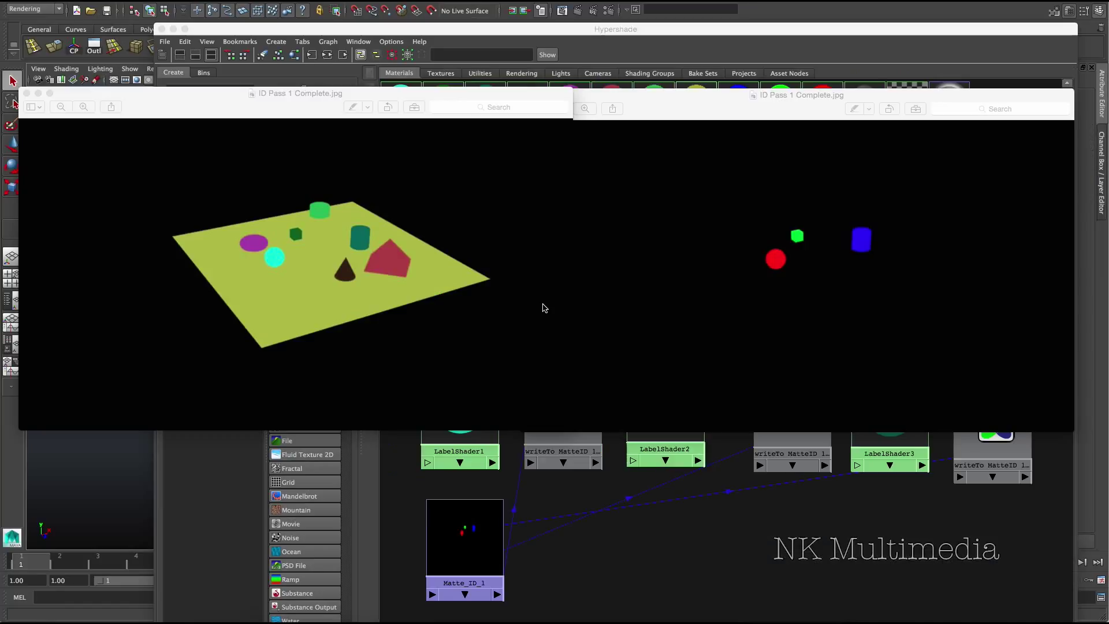
Compare the rendered label shader image with the ID pass 1 matte image side by side and close both.
{"action": "left_click_drag", "start_coordinate": [285, 96], "coordinate": [268, 104]}
{"action": "left_click", "coordinate": [812, 341]}
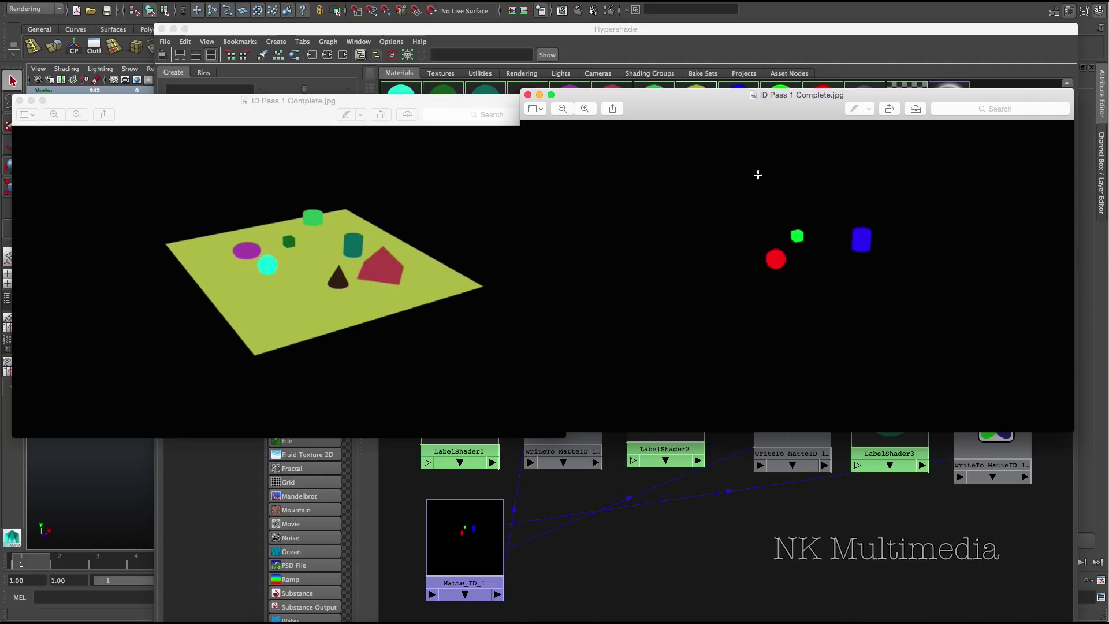
{"action": "left_click", "coordinate": [528, 96]}
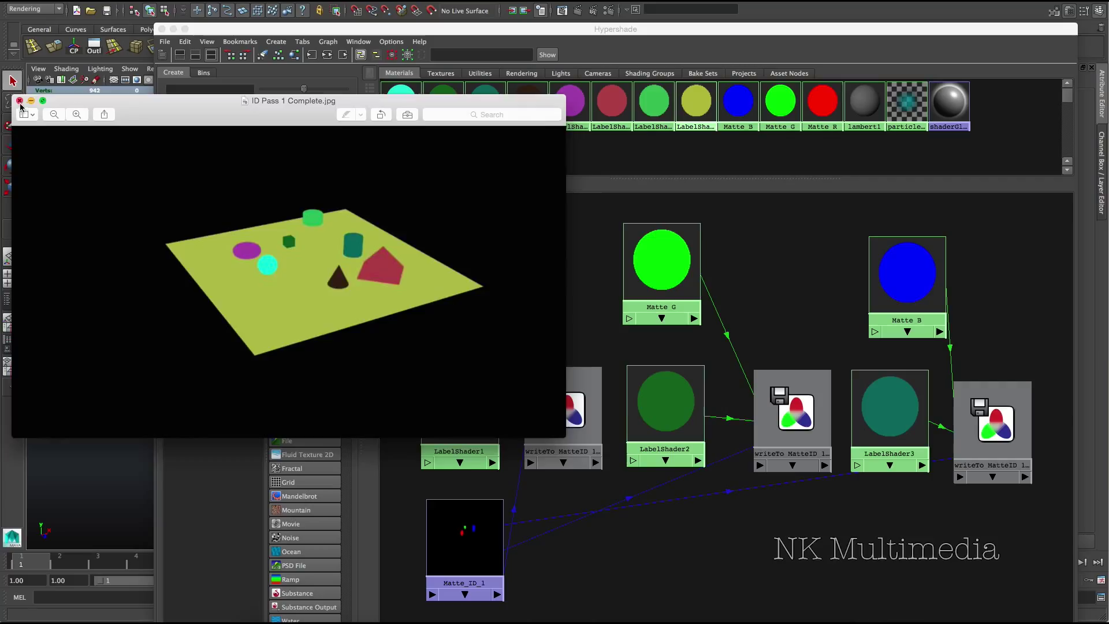
{"action": "left_click", "coordinate": [20, 100]}
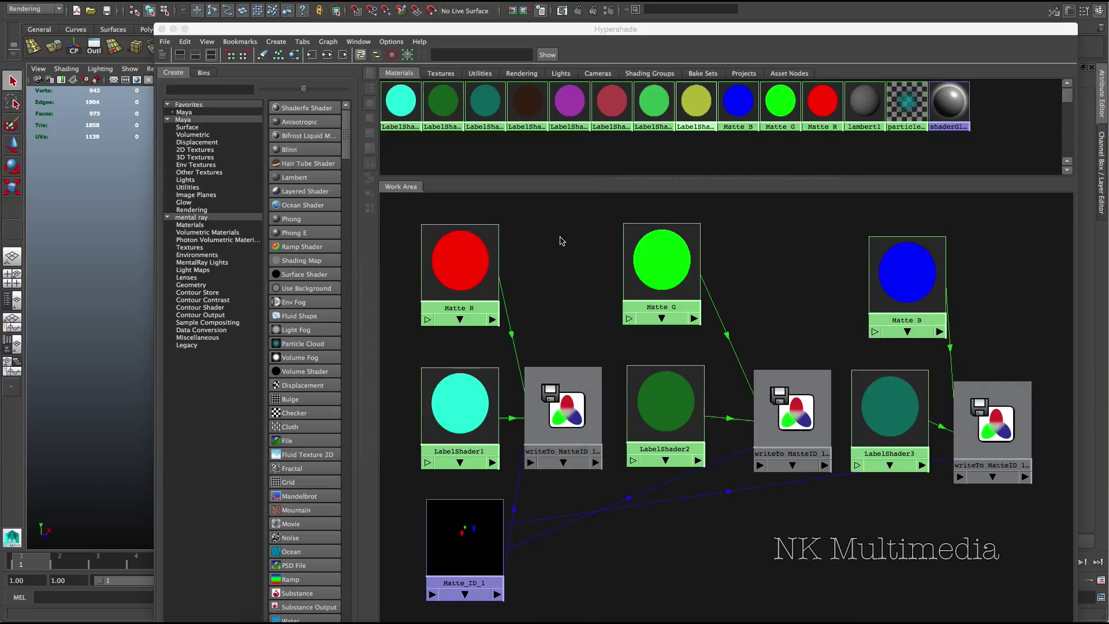
Duplicate the writeTo_MatteID_1_R node below the network and set the copy's Custom Color Pass to Matte_ID_2.
{"action": "right_click_drag", "start_coordinate": [806, 310], "coordinate": [662, 289], "text": "alt"}
{"action": "right_click_drag", "start_coordinate": [935, 380], "coordinate": [841, 344], "text": "alt"}
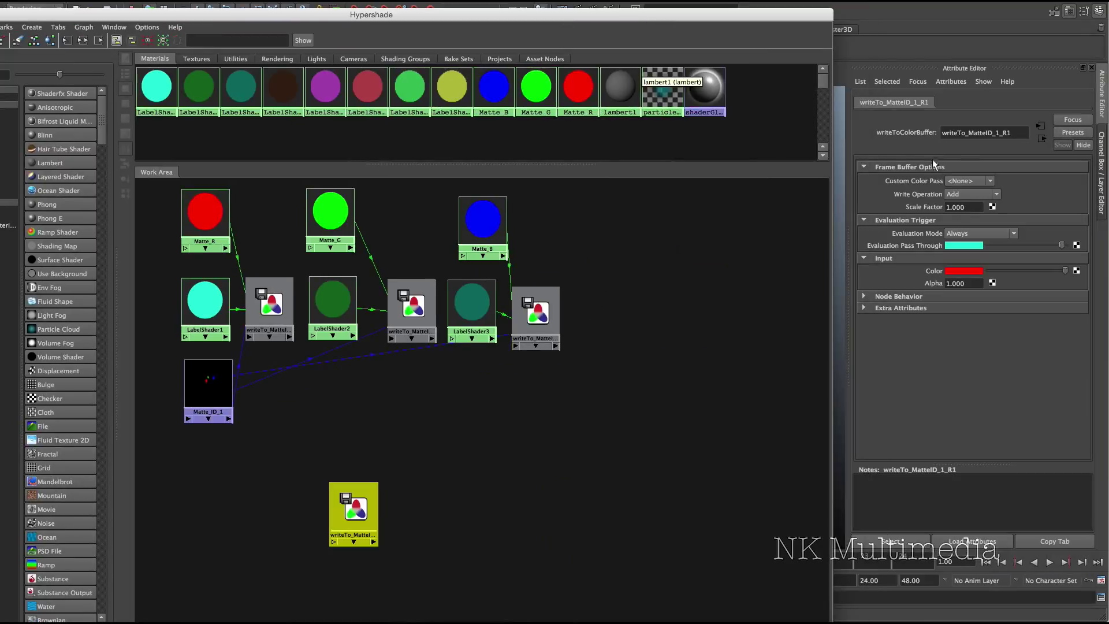
{"action": "left_click", "coordinate": [968, 183]}
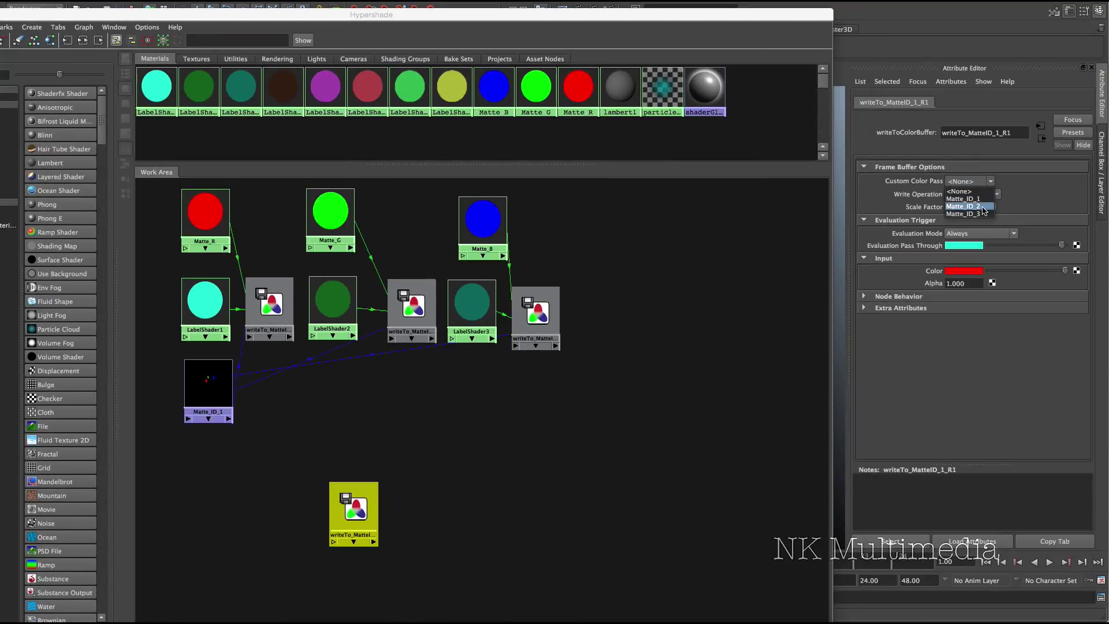
{"action": "left_click", "coordinate": [964, 206]}
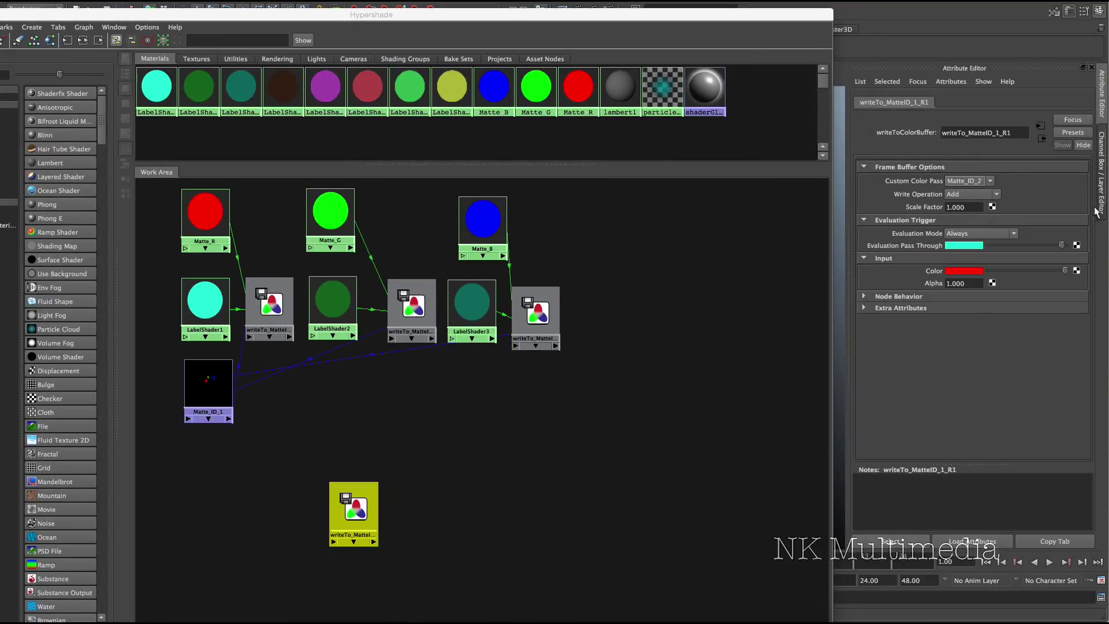
{"action": "left_click_drag", "start_coordinate": [353, 508], "coordinate": [315, 461]}
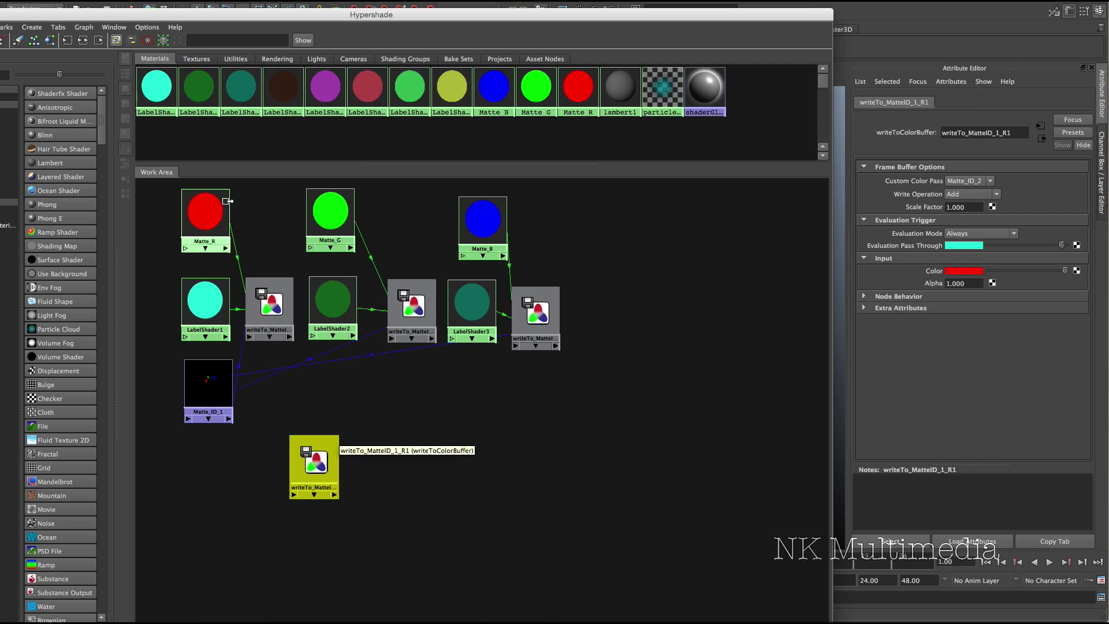
Add LabelShader4 to the work area and connect its outColor to the duplicated writeToColorBuffer node's evaluationPassThrough.
{"action": "middle_click_drag", "start_coordinate": [283, 87], "coordinate": [216, 460]}
{"action": "left_click_drag", "start_coordinate": [314, 466], "coordinate": [318, 480]}
{"action": "left_click_drag", "start_coordinate": [216, 460], "coordinate": [209, 481]}
{"action": "middle_click_drag", "start_coordinate": [209, 481], "coordinate": [318, 491]}
{"action": "left_click", "coordinate": [323, 528]}
{"action": "left_click_drag", "start_coordinate": [210, 481], "coordinate": [193, 547]}
{"action": "left_click_drag", "start_coordinate": [319, 481], "coordinate": [296, 546]}
{"action": "left_click", "coordinate": [391, 347]}
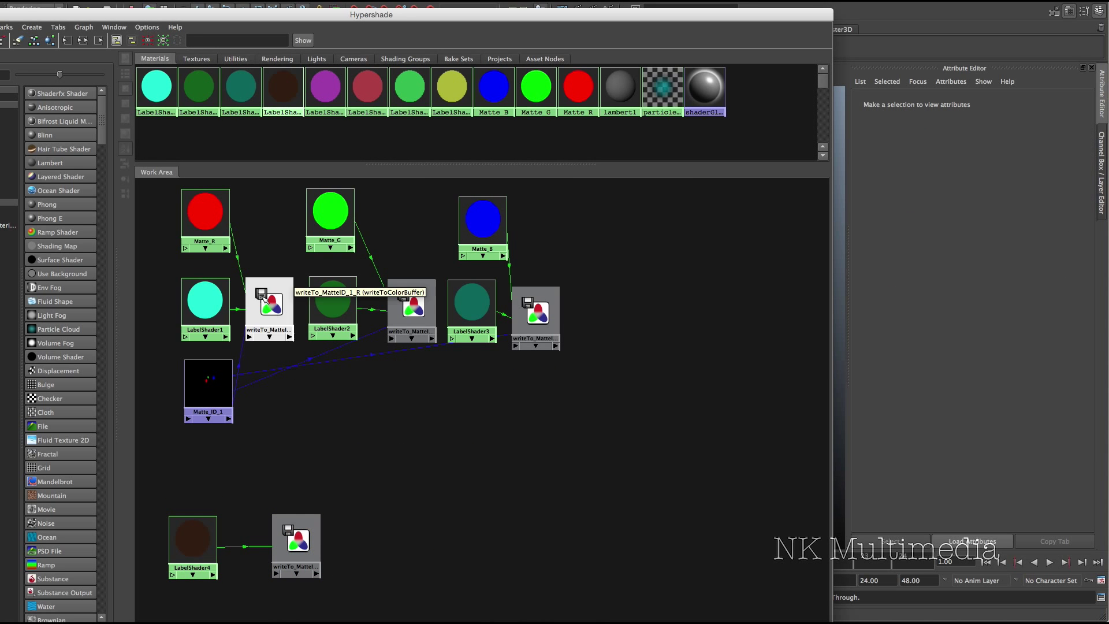
Connect Matte_R's outColor to the duplicated node's color input and rename the node writeTo_MatteID_2_R.
{"action": "left_click_drag", "start_coordinate": [223, 247], "coordinate": [373, 268]}
{"action": "left_click", "coordinate": [372, 268]}
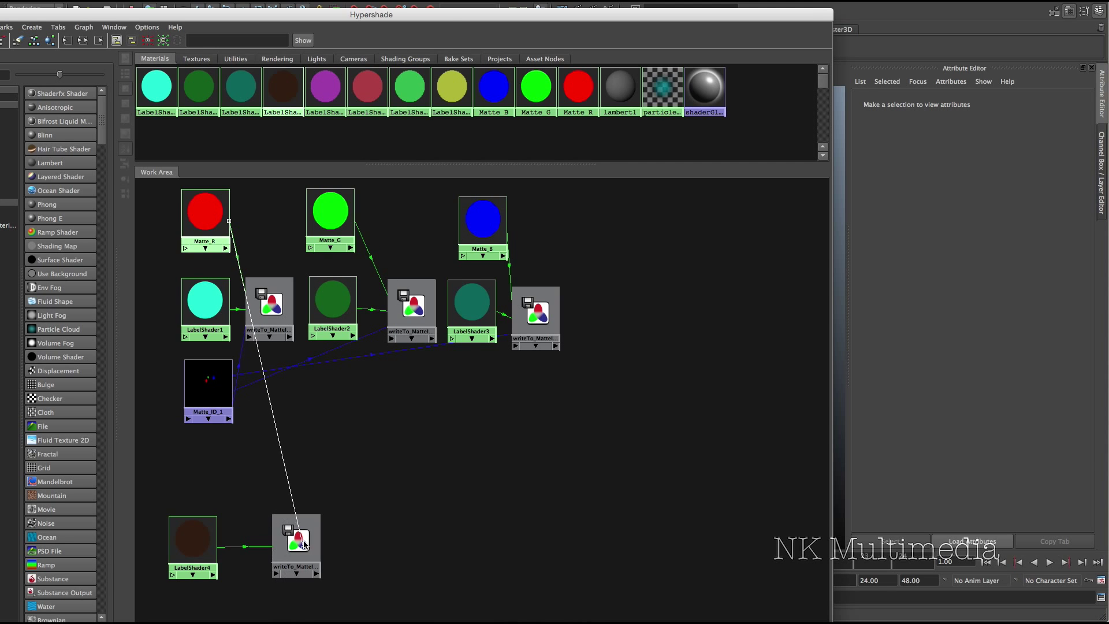
{"action": "left_click", "coordinate": [314, 538]}
{"action": "left_click", "coordinate": [331, 569]}
{"action": "left_click_drag", "start_coordinate": [300, 540], "coordinate": [308, 515]}
{"action": "left_click_drag", "start_coordinate": [1013, 133], "coordinate": [997, 138]}
{"action": "type", "text": "2_R"}
{"action": "key", "text": "Return"}
Duplicate writeTo_MatteID_2_R as writeTo_MatteID_2_G, connecting LabelShader5 to its evaluationPassThrough and Matte_G to its color.
{"action": "key", "text": "ctrl+d"}
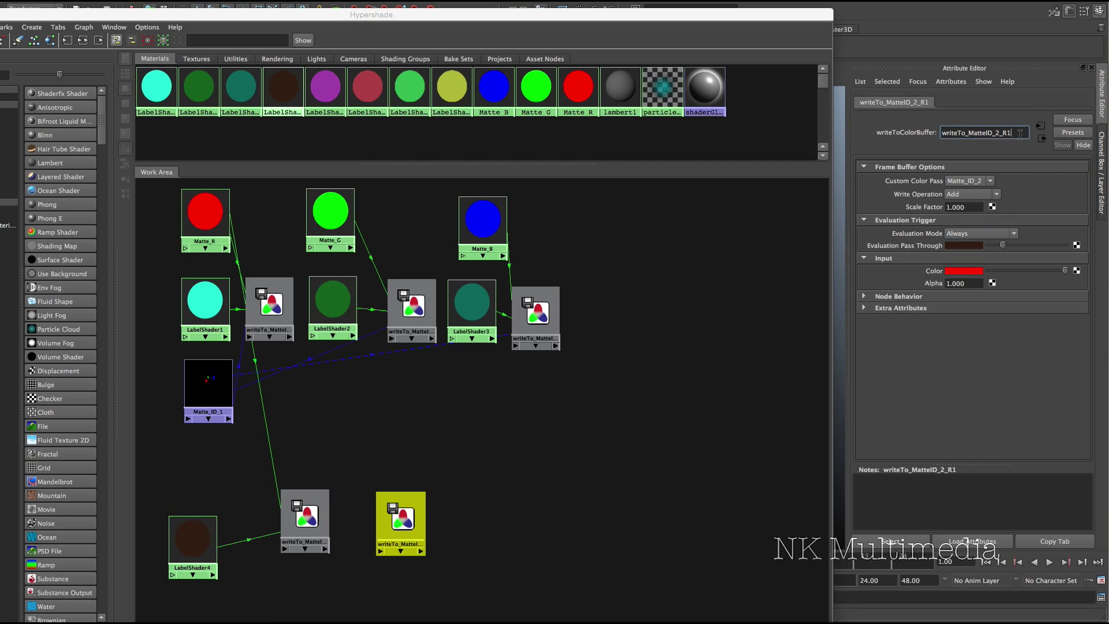
{"action": "type", "text": "2_G"}
{"action": "left_click_drag", "start_coordinate": [401, 520], "coordinate": [432, 506]}
{"action": "middle_click_drag", "start_coordinate": [325, 88], "coordinate": [387, 460]}
{"action": "left_click", "coordinate": [388, 568]}
{"action": "left_click", "coordinate": [350, 247]}
Duplicate the buffer node again as writeTo_MatteID_2_B, connecting LabelShader6 to its evaluationPassThrough and Matte_B to its color.
{"action": "key", "text": "super+d"}
{"action": "type", "text": "B"}
{"action": "key", "text": "Return"}
{"action": "left_click_drag", "start_coordinate": [226, 405], "coordinate": [533, 513]}
{"action": "middle_click_drag", "start_coordinate": [368, 88], "coordinate": [512, 517]}
{"action": "left_click", "coordinate": [502, 256]}
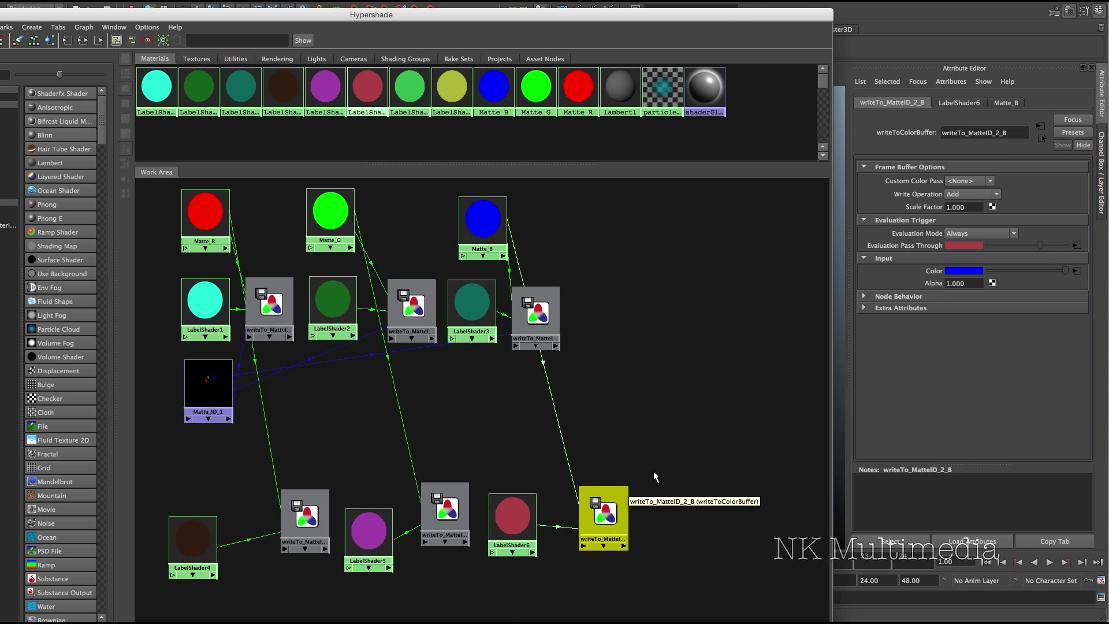
Duplicate writeTo_MatteID_2_R, place the copy in a third row and set its Custom Color Pass to Matte_ID_3.
{"action": "middle_click_drag", "start_coordinate": [653, 476], "coordinate": [639, 314], "text": "alt"}
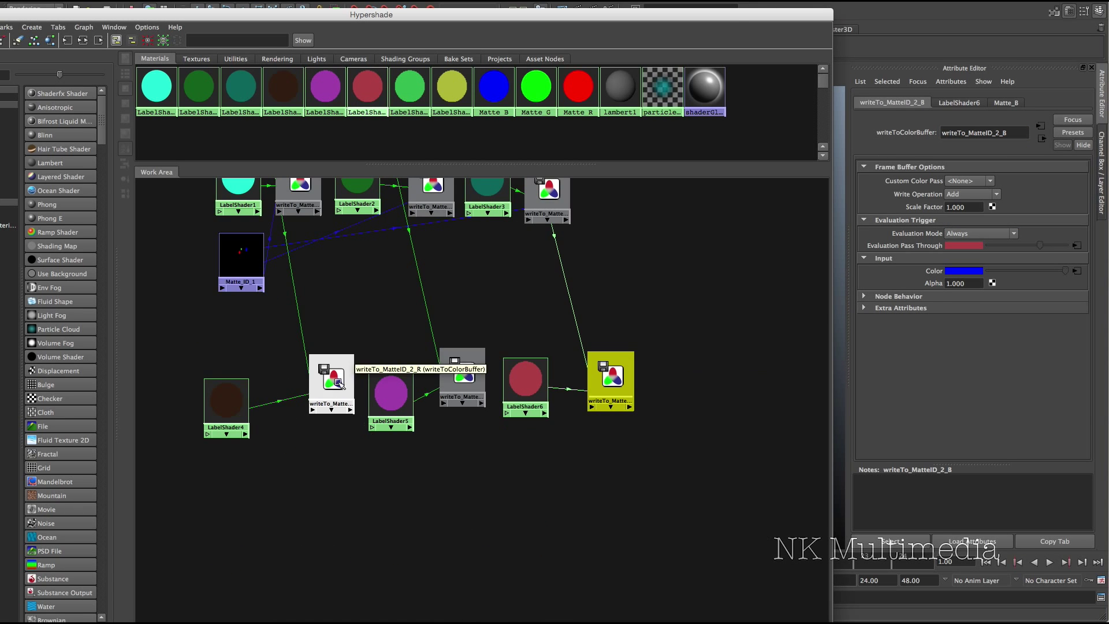
{"action": "left_click", "coordinate": [338, 383]}
{"action": "key", "text": "super+d"}
{"action": "left_click_drag", "start_coordinate": [259, 342], "coordinate": [273, 544]}
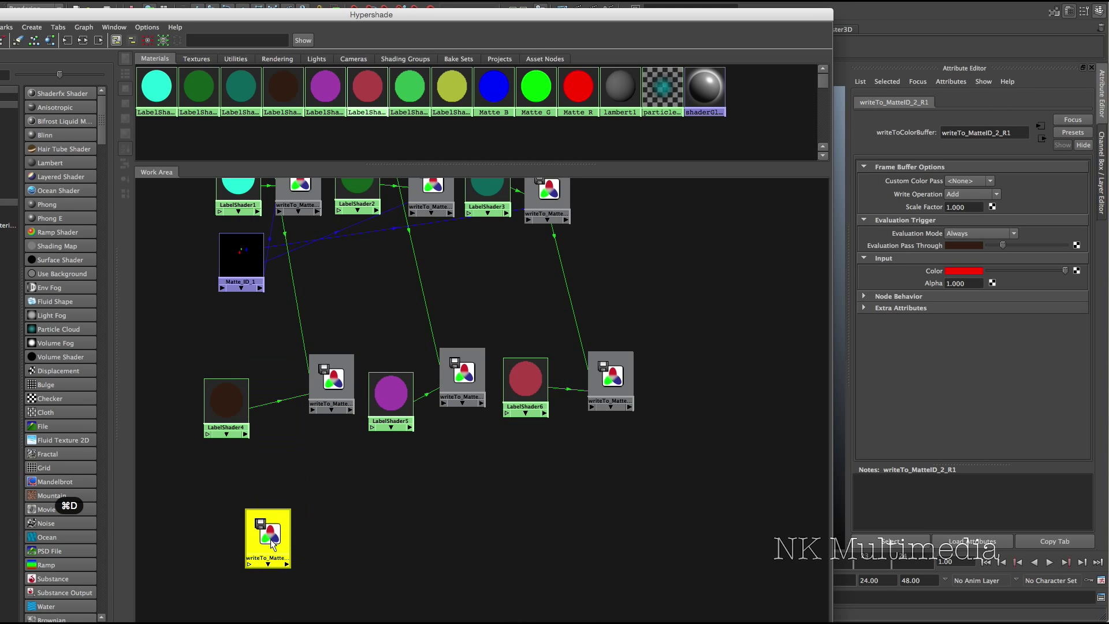
{"action": "left_click", "coordinate": [976, 181]}
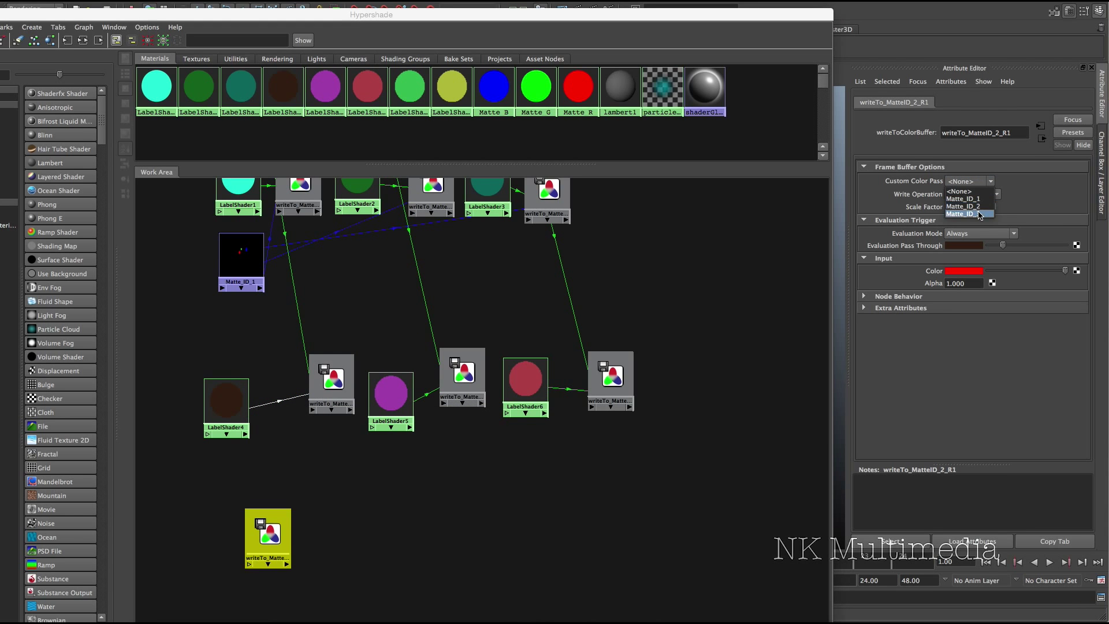
{"action": "left_click", "coordinate": [978, 215]}
Rename the copy for Matte_ID_3's red matte and connect the light green label shader and Matte_R to it.
{"action": "left_click", "coordinate": [1021, 131]}
{"action": "key", "text": "BackSpace"}
{"action": "type", "text": "3"}
{"action": "key", "text": "Return"}
{"action": "middle_click_drag", "start_coordinate": [410, 88], "coordinate": [203, 580]}
Duplicate the third-row node as writeTo_MatteID_3_G and connect the yellow label shader and Matte_G to it.
{"action": "key", "text": "super+d"}
{"action": "type", "text": "G"}
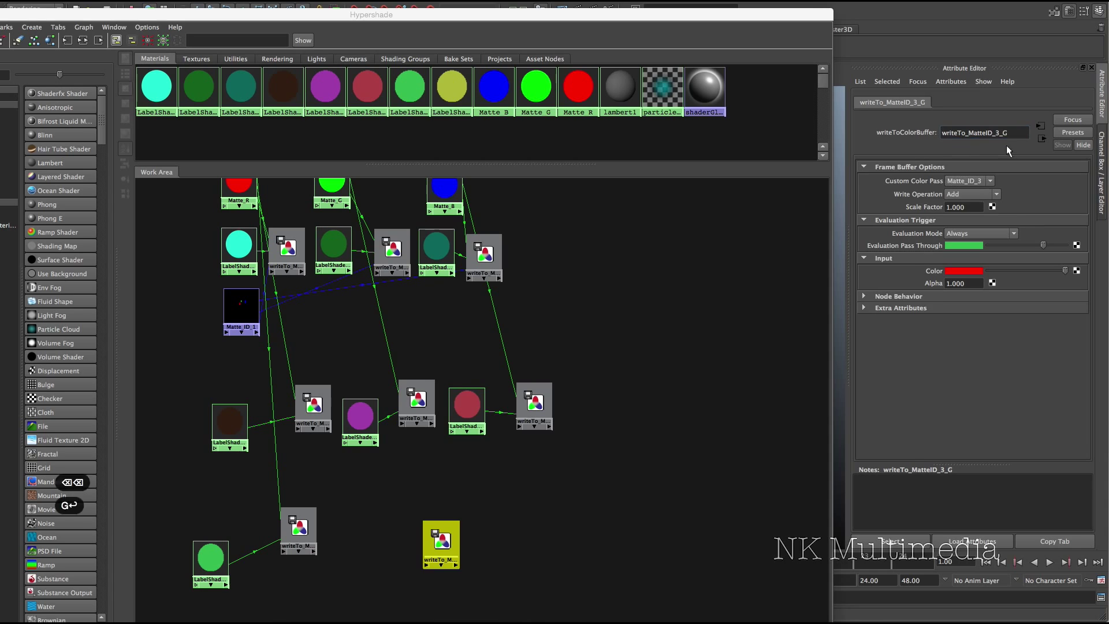
{"action": "middle_click_drag", "start_coordinate": [451, 88], "coordinate": [360, 558]}
{"action": "left_click_drag", "start_coordinate": [443, 543], "coordinate": [460, 536]}
{"action": "left_click", "coordinate": [576, 505]}
{"action": "key", "text": "a"}
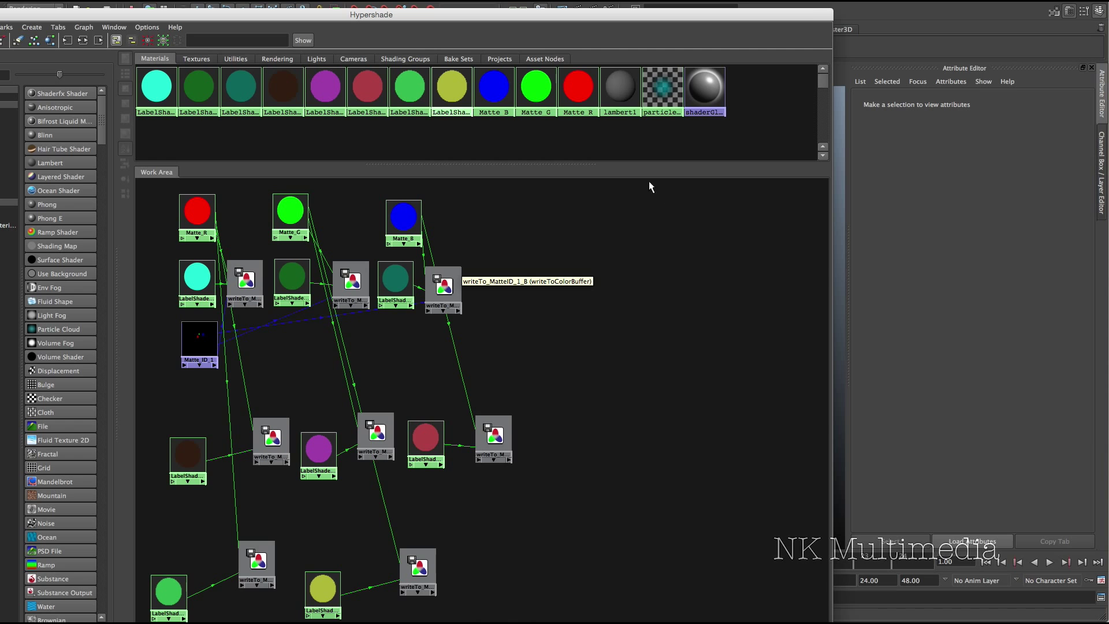
In the Render Settings, associate the Matte_ID_2 and Matte_ID_3 scene passes with Matte_ID_Layer.
{"action": "left_click_drag", "start_coordinate": [641, 20], "coordinate": [730, 121]}
{"action": "left_click", "coordinate": [609, 11]}
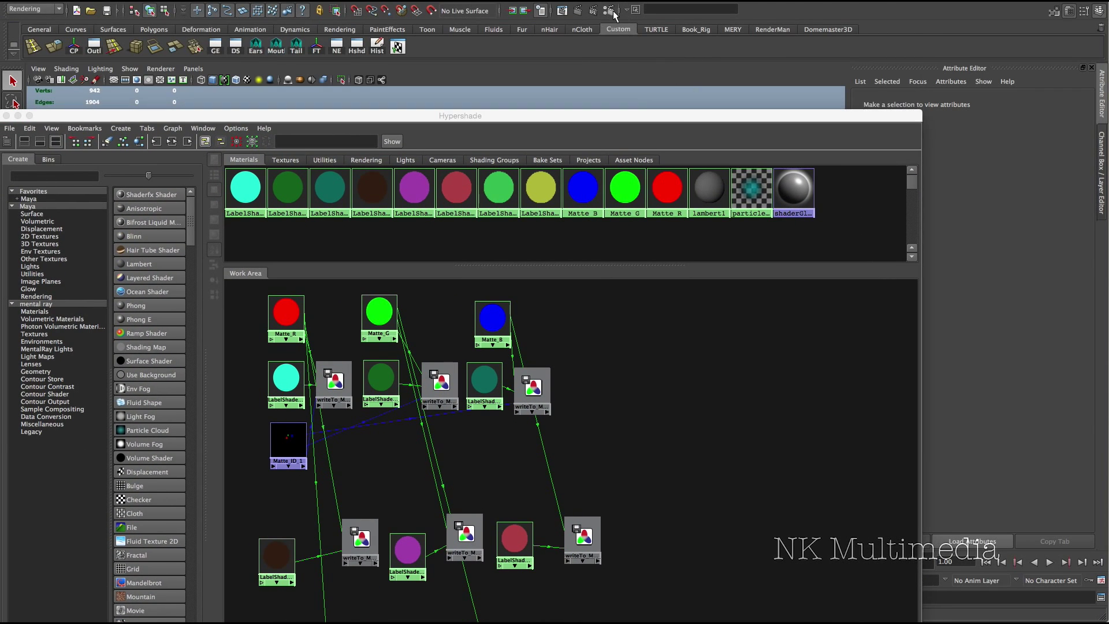
{"action": "left_click", "coordinate": [732, 108]}
{"action": "left_click", "coordinate": [754, 164]}
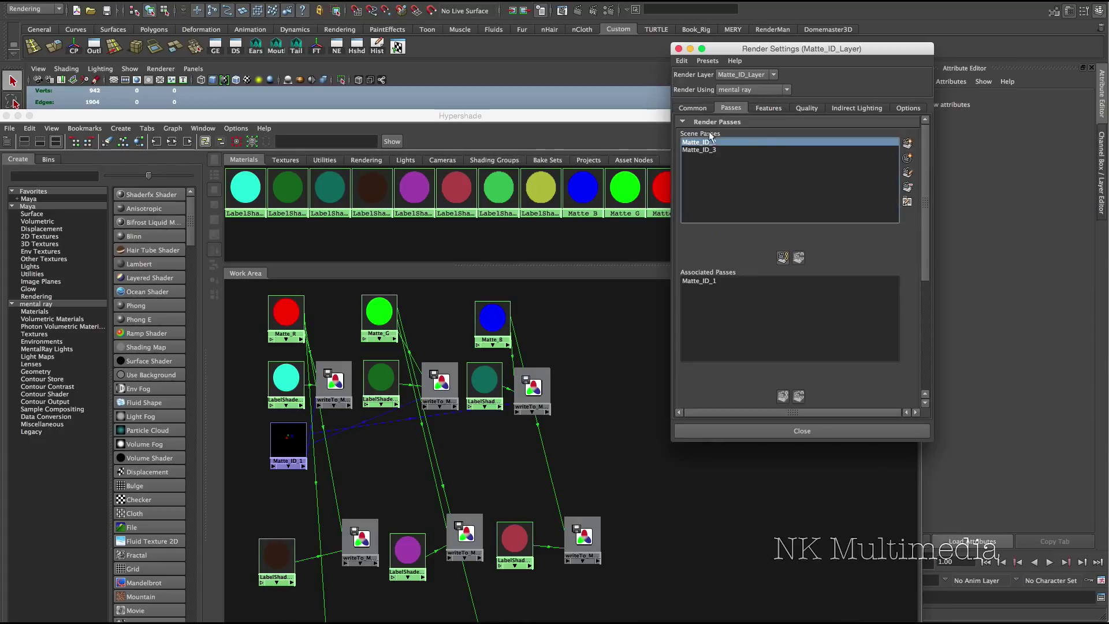
{"action": "left_click", "coordinate": [713, 149], "text": "shift"}
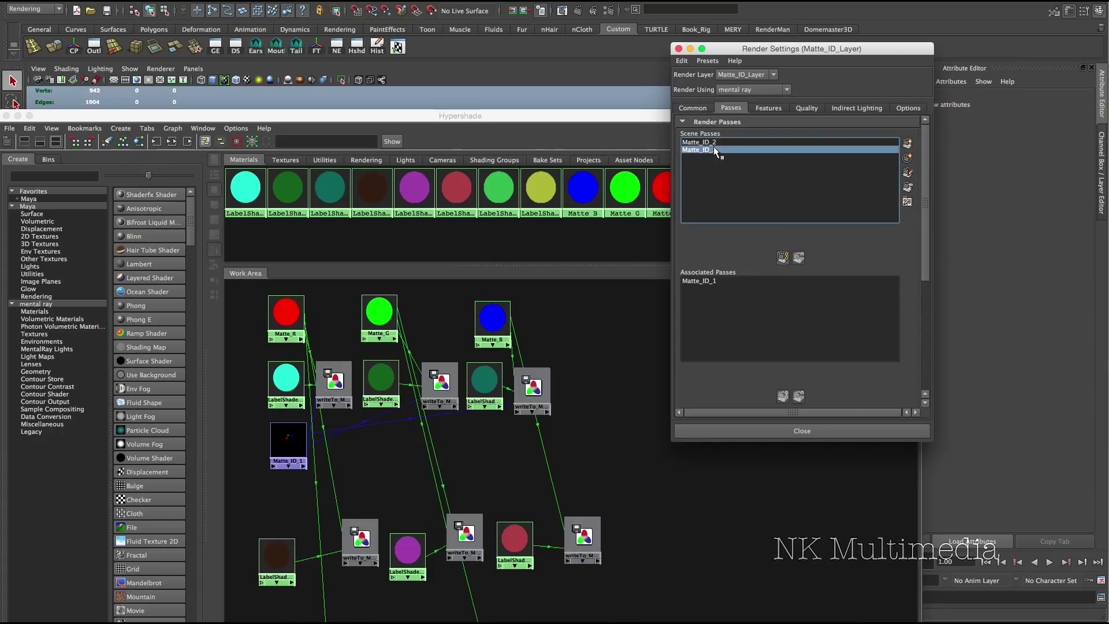
{"action": "left_click", "coordinate": [782, 257]}
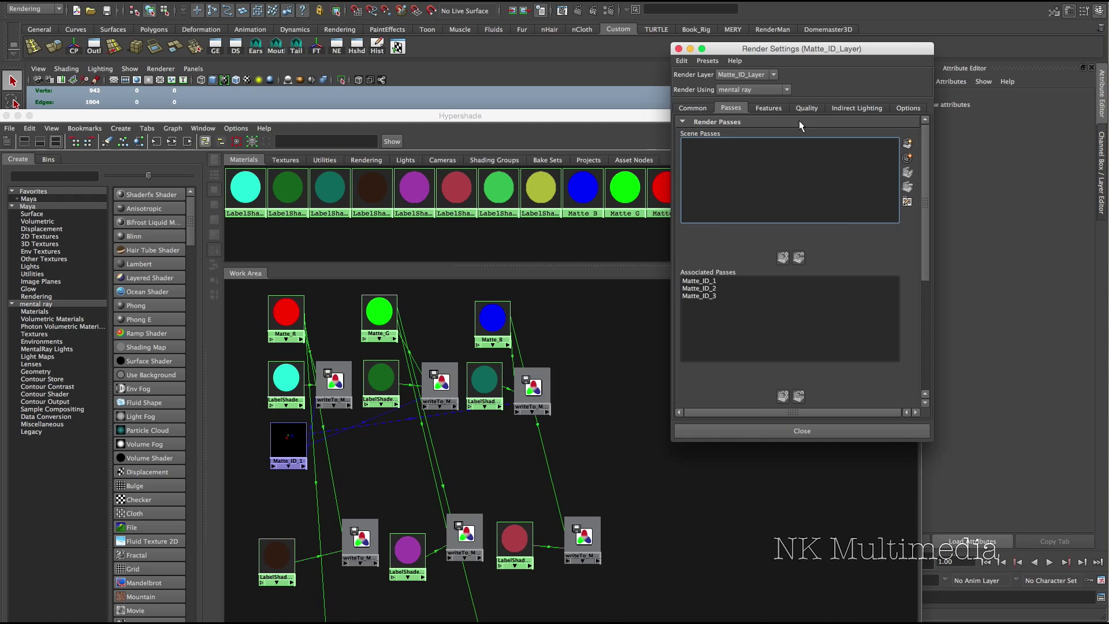
Set the render output image format to OpenEXR (exr).
{"action": "left_click", "coordinate": [696, 108]}
{"action": "left_click", "coordinate": [810, 235]}
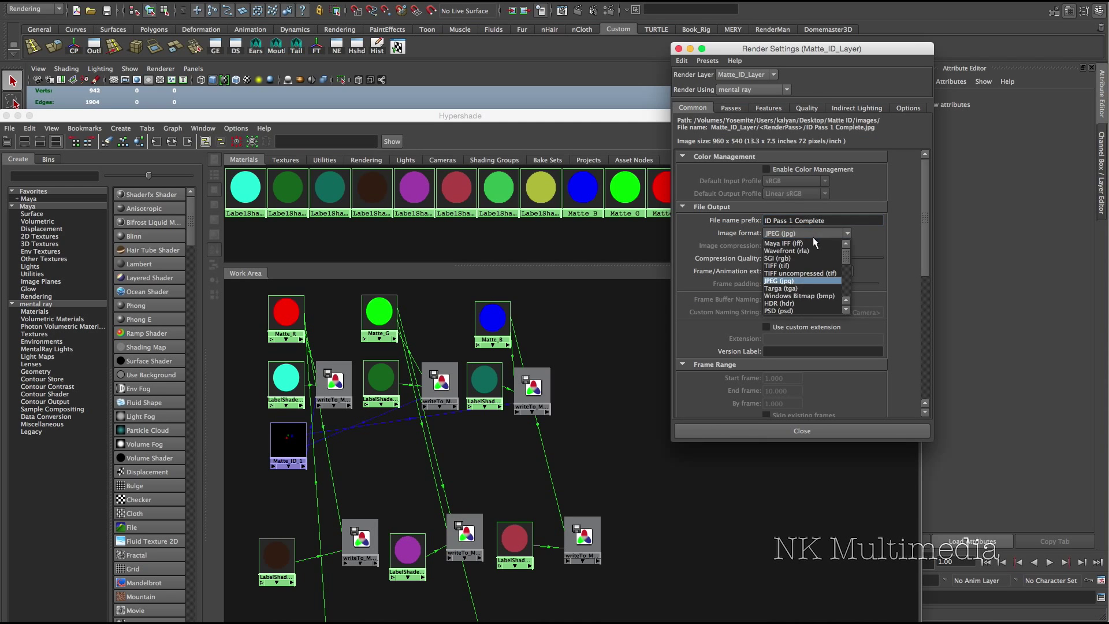
{"action": "left_click", "coordinate": [814, 288]}
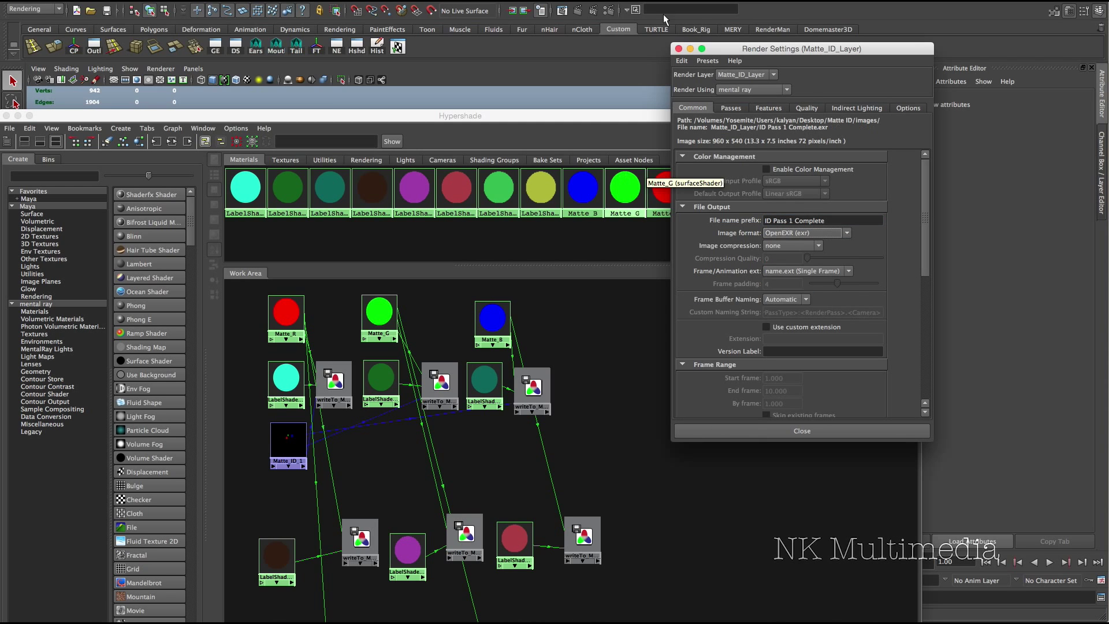
Set the Framebuffer data type to RGB (Float) 3x32 Bit and close the Render Settings.
{"action": "left_click", "coordinate": [807, 108]}
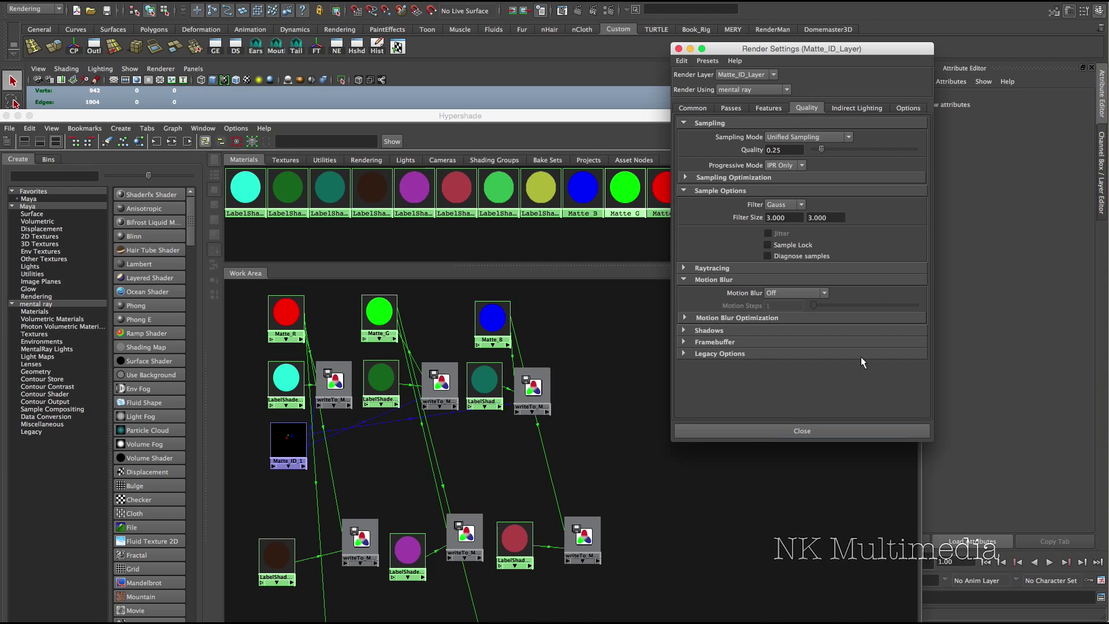
{"action": "left_click", "coordinate": [726, 342]}
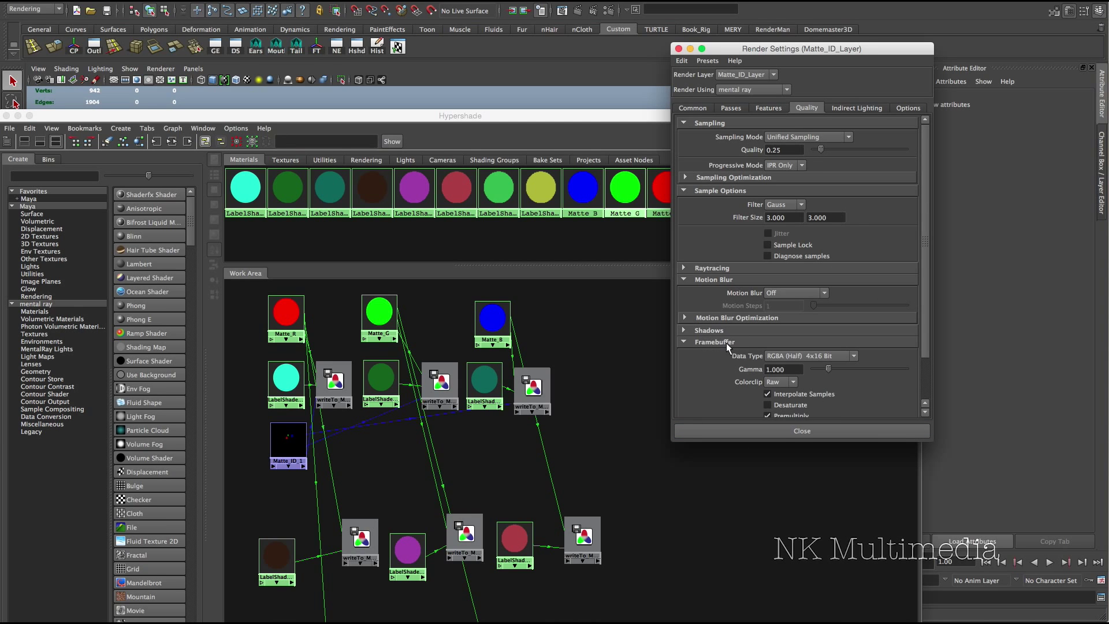
{"action": "left_click", "coordinate": [845, 358]}
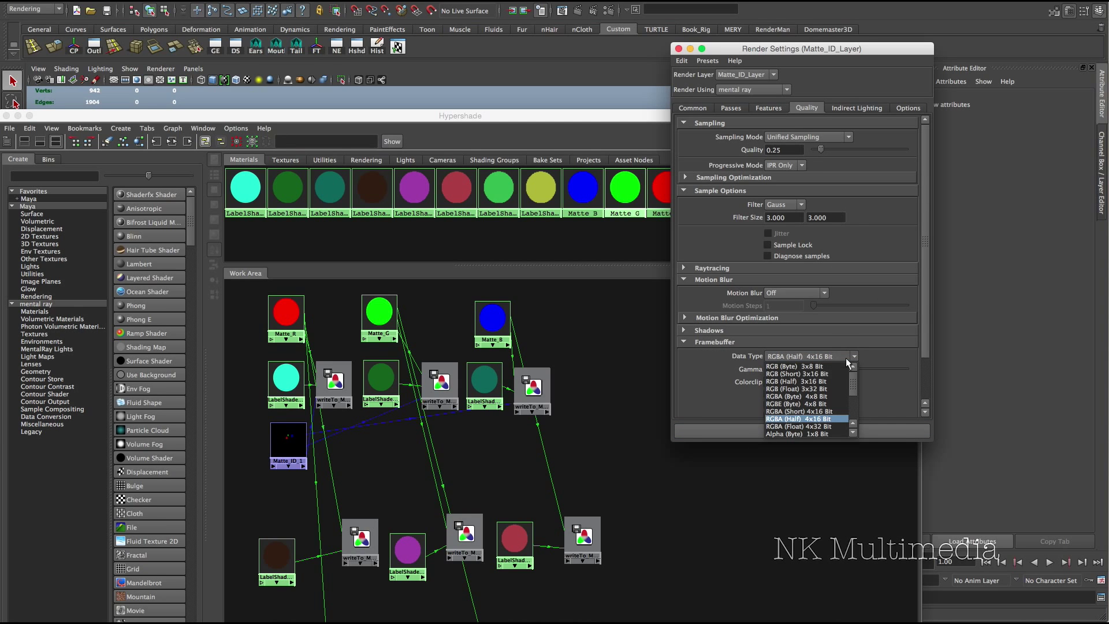
{"action": "left_click", "coordinate": [834, 389]}
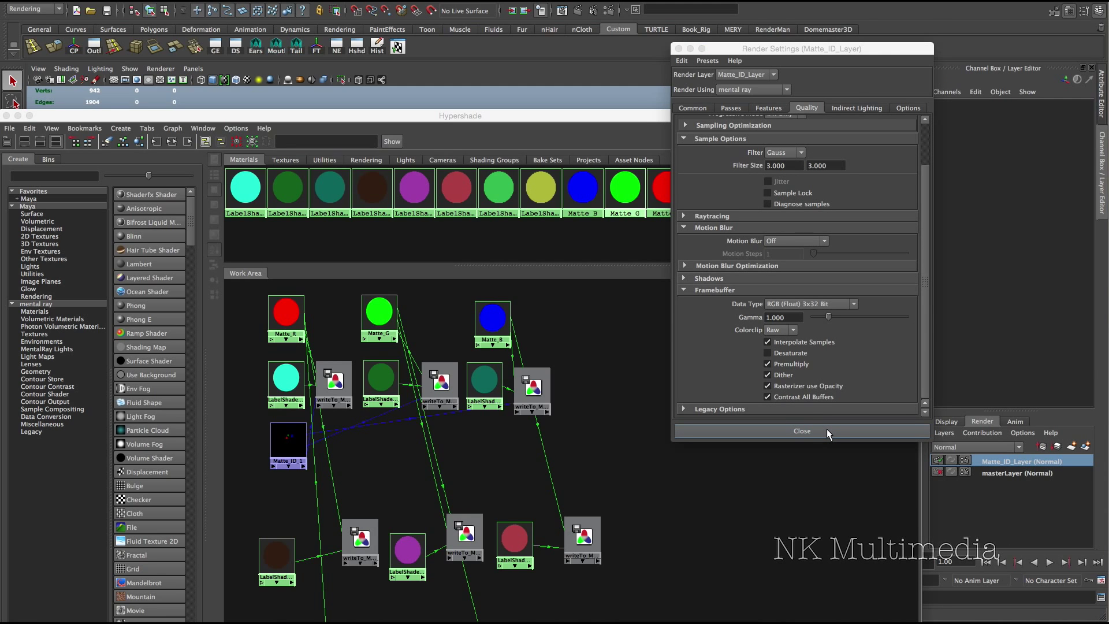
{"action": "left_click", "coordinate": [826, 429]}
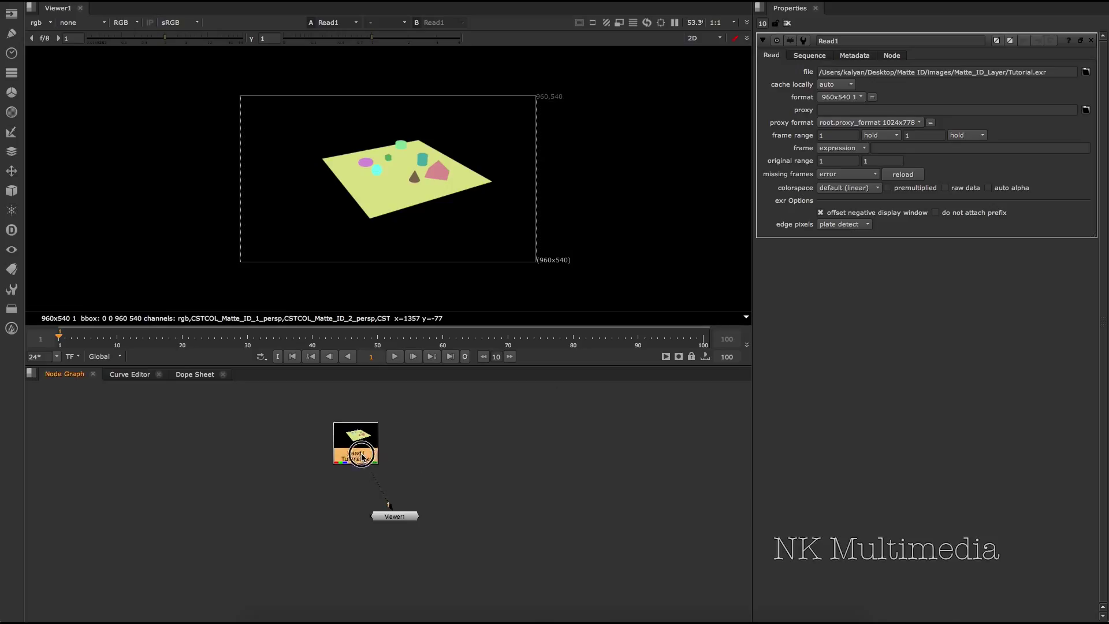
In Nuke, view the Matte_ID_1, Matte_ID_2 and Matte_ID_3 layers of Tutorial.exr one after another.
{"action": "left_click_drag", "start_coordinate": [361, 456], "coordinate": [359, 452]}
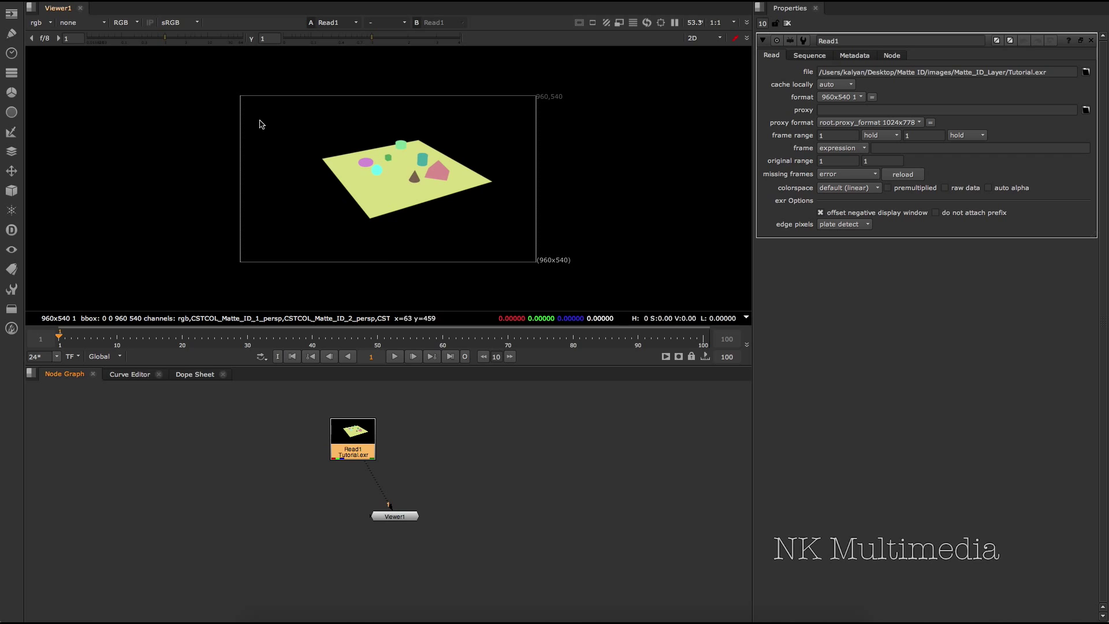
{"action": "left_click", "coordinate": [52, 25]}
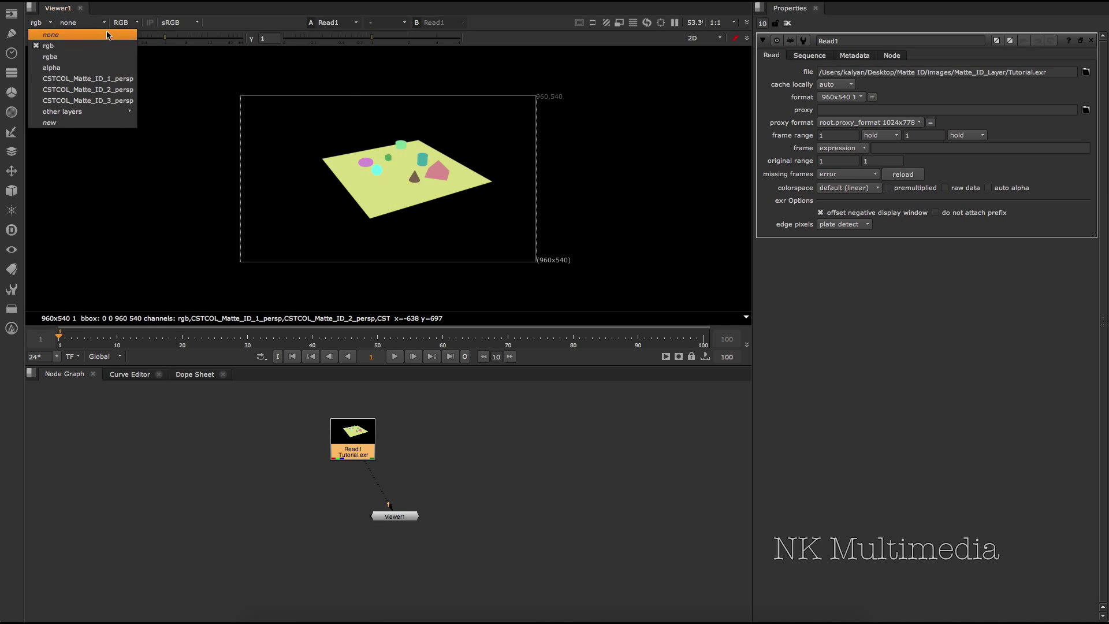
{"action": "left_click", "coordinate": [134, 81]}
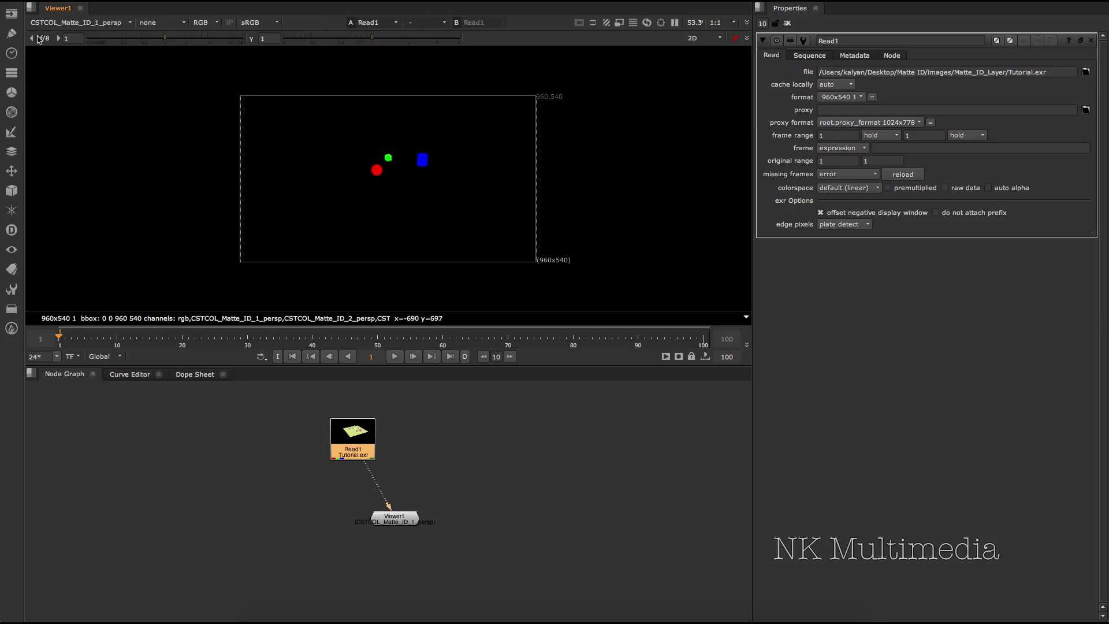
{"action": "left_click", "coordinate": [51, 23]}
{"action": "left_click", "coordinate": [67, 91]}
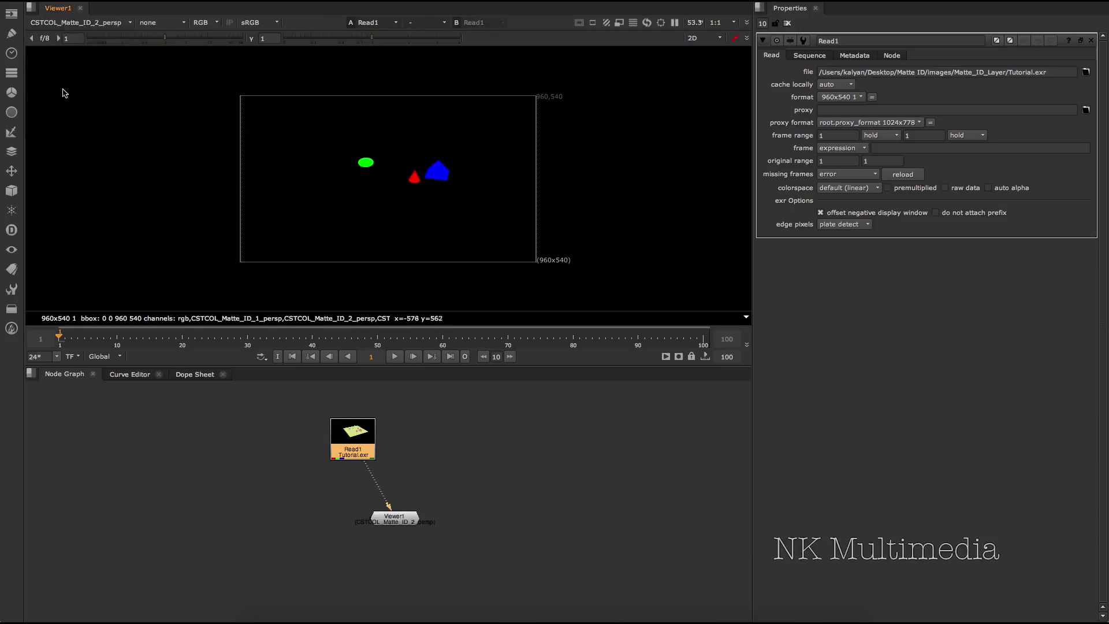
{"action": "left_click", "coordinate": [66, 23]}
{"action": "left_click", "coordinate": [73, 103]}
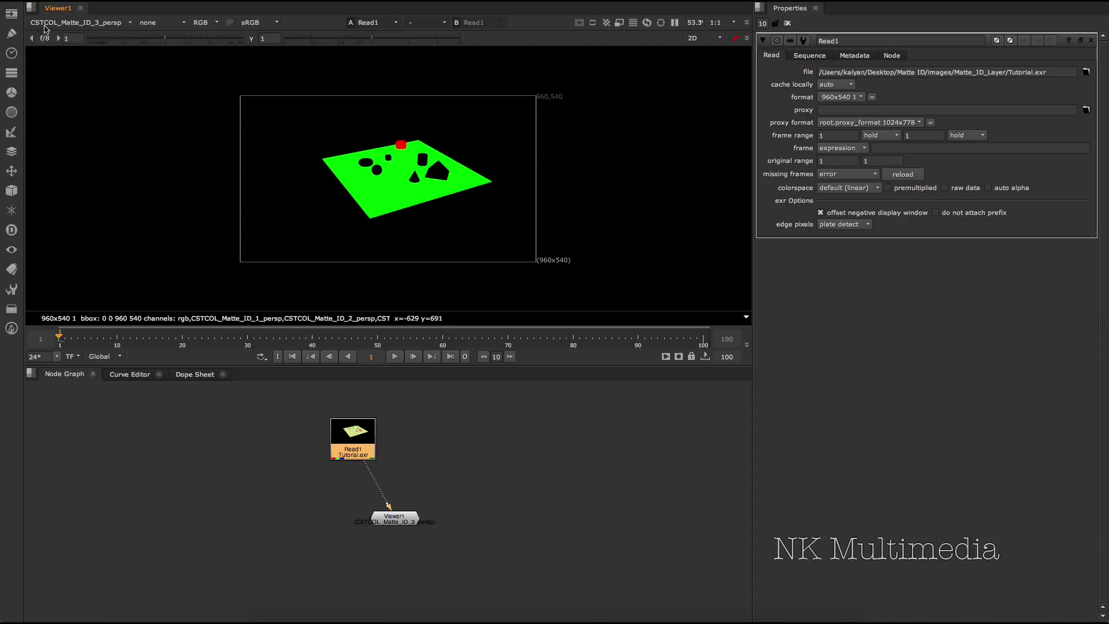
Inspect the green and red channels of the Matte_ID_3 layer separately, and return to the full RGB view.
{"action": "key", "text": "g"}
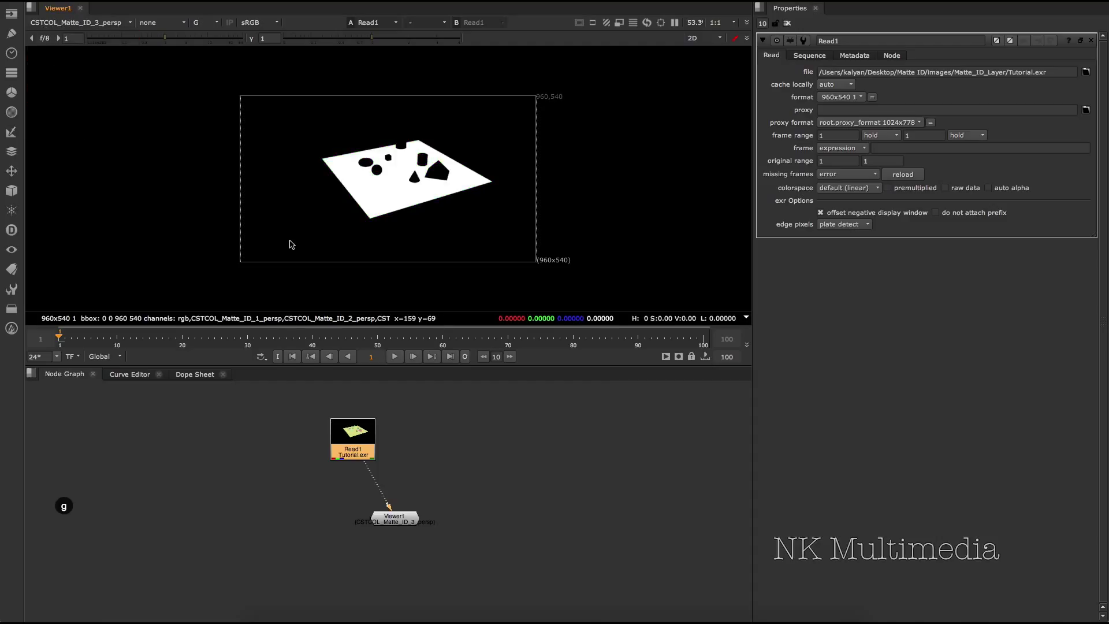
{"action": "key", "text": "r"}
{"action": "key", "text": "r"}
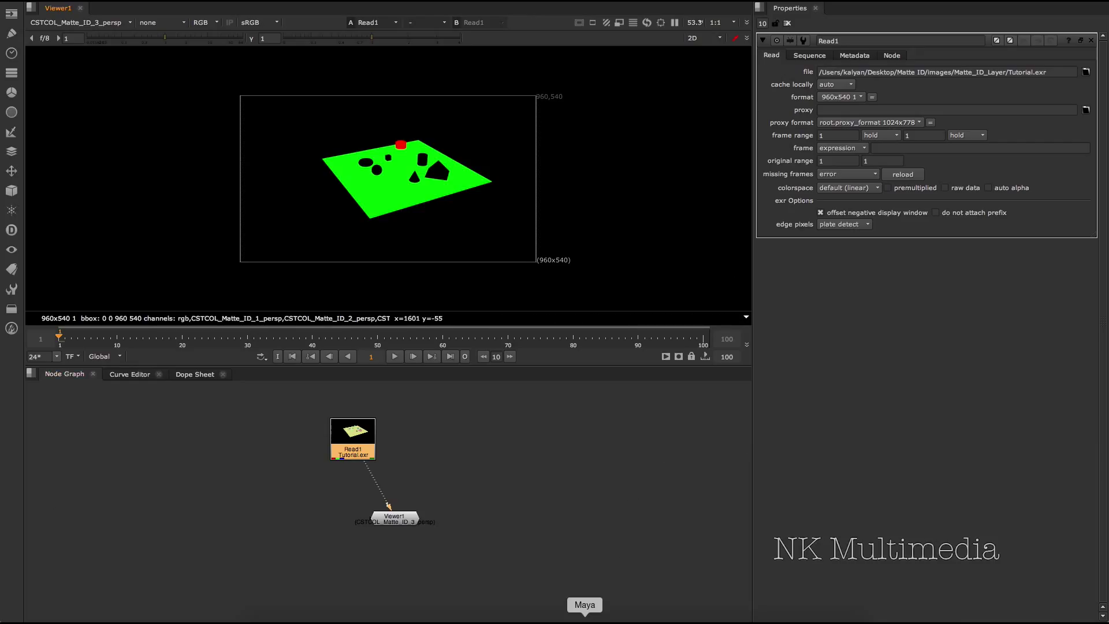
Switch back to Maya and compare the masterLayer with Matte_ID_Layer in the viewport.
{"action": "left_click", "coordinate": [585, 619]}
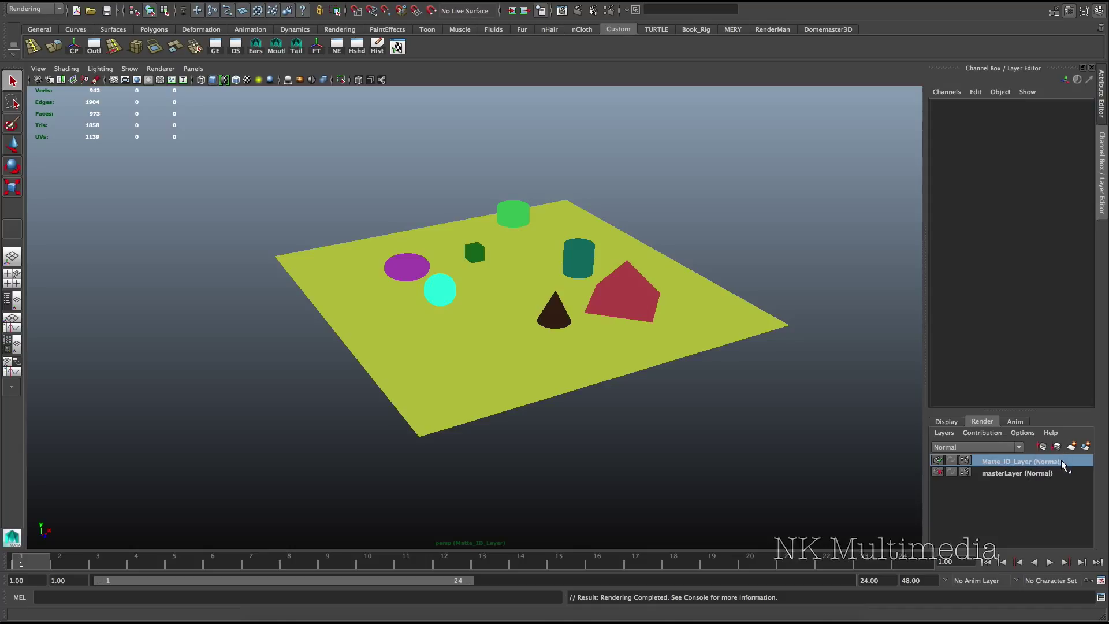
{"action": "left_click", "coordinate": [1013, 472]}
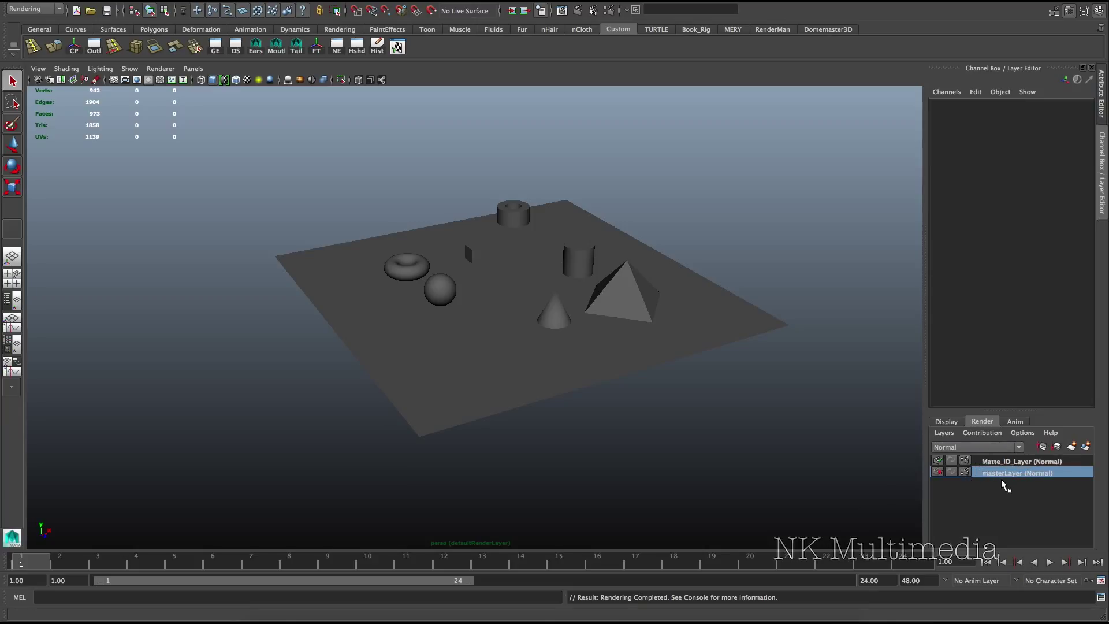
{"action": "left_click", "coordinate": [1021, 457]}
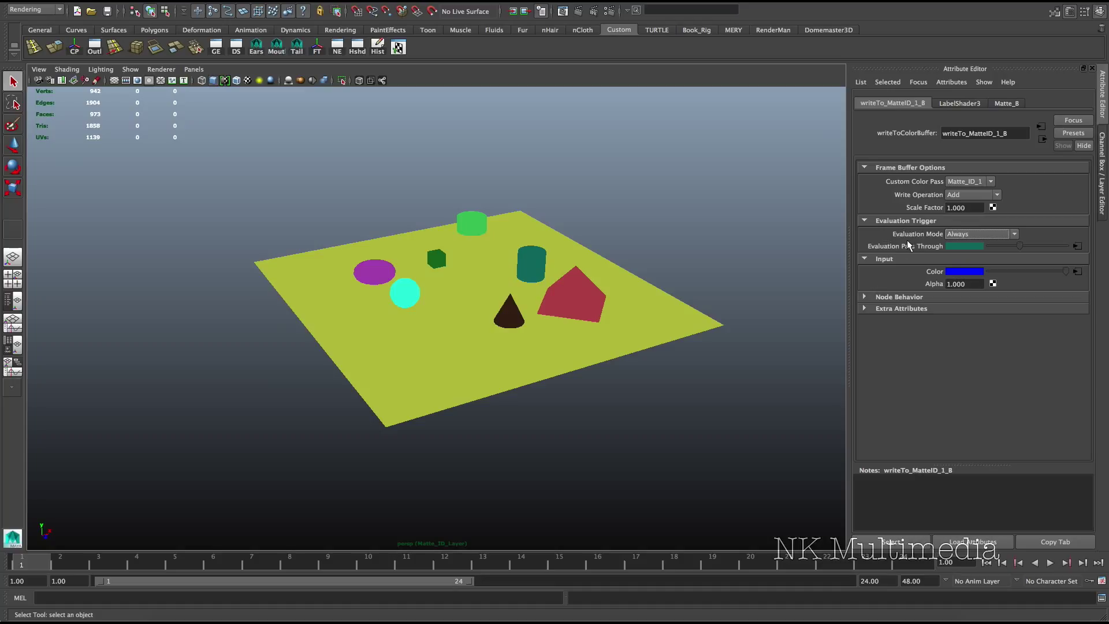
Look through the Evaluation Mode options of writeTo_MatteID_1_B, leaving the mode set to Always.
{"action": "left_click", "coordinate": [1015, 235]}
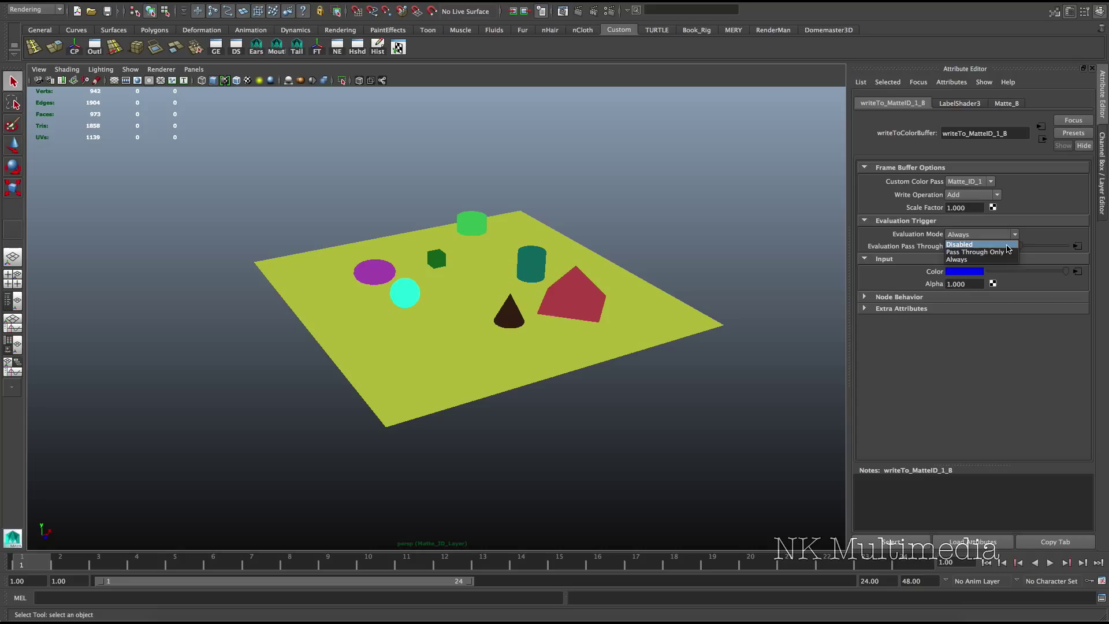
{"action": "left_click", "coordinate": [1006, 306]}
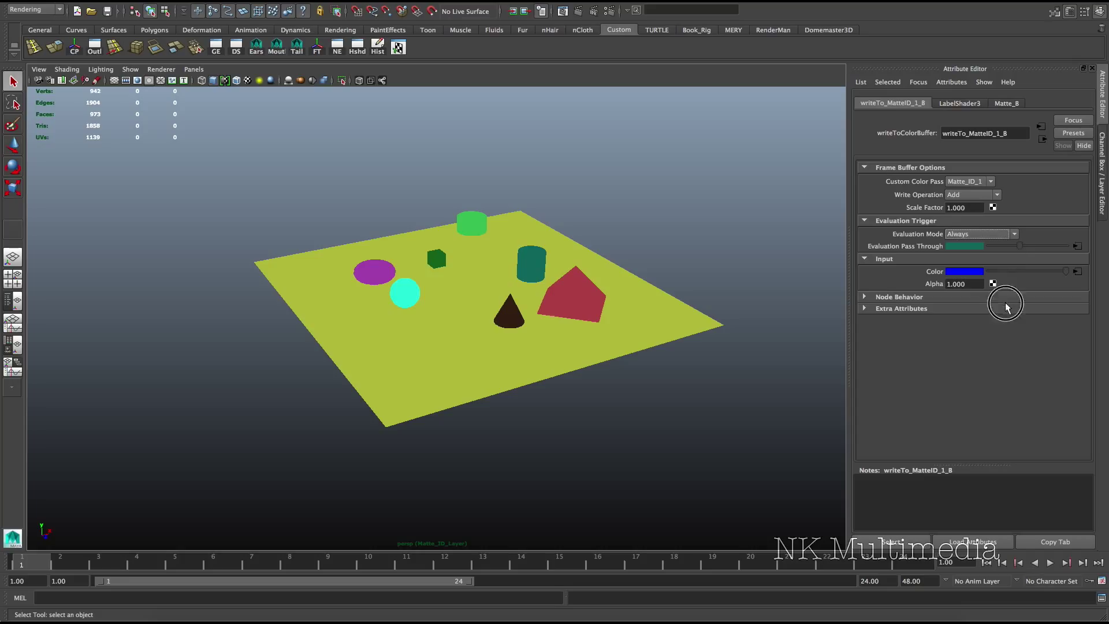
Switch to Preview and examine the OldMaterial, NewMaterial and Custom_RenderPass nodes in Always Mode.tiff.
{"action": "left_click", "coordinate": [722, 622]}
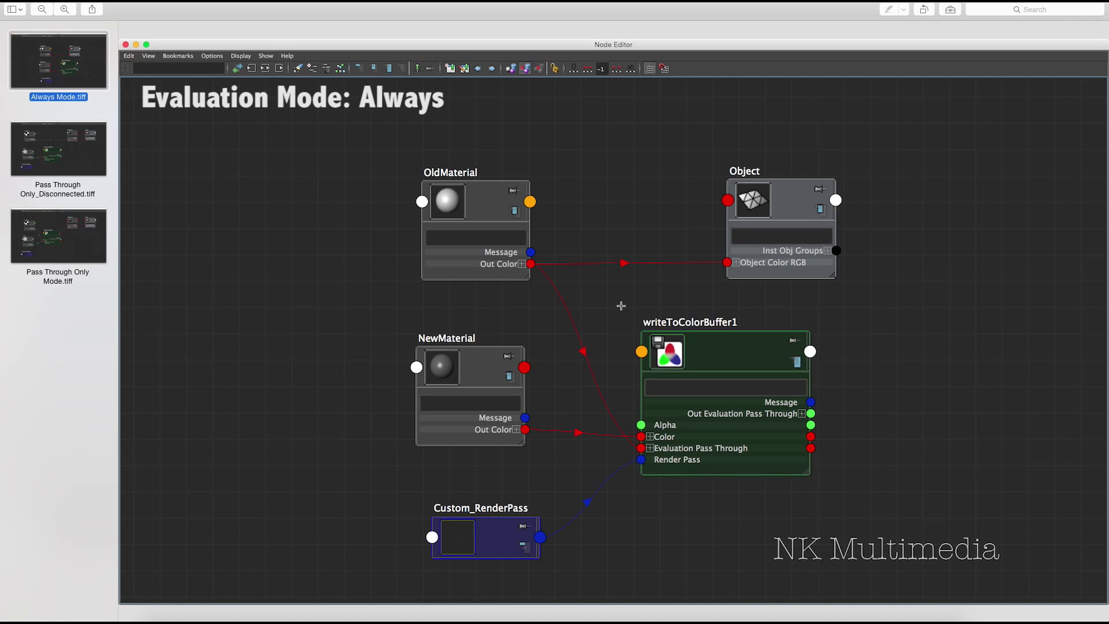
{"action": "left_click_drag", "start_coordinate": [398, 138], "coordinate": [592, 315]}
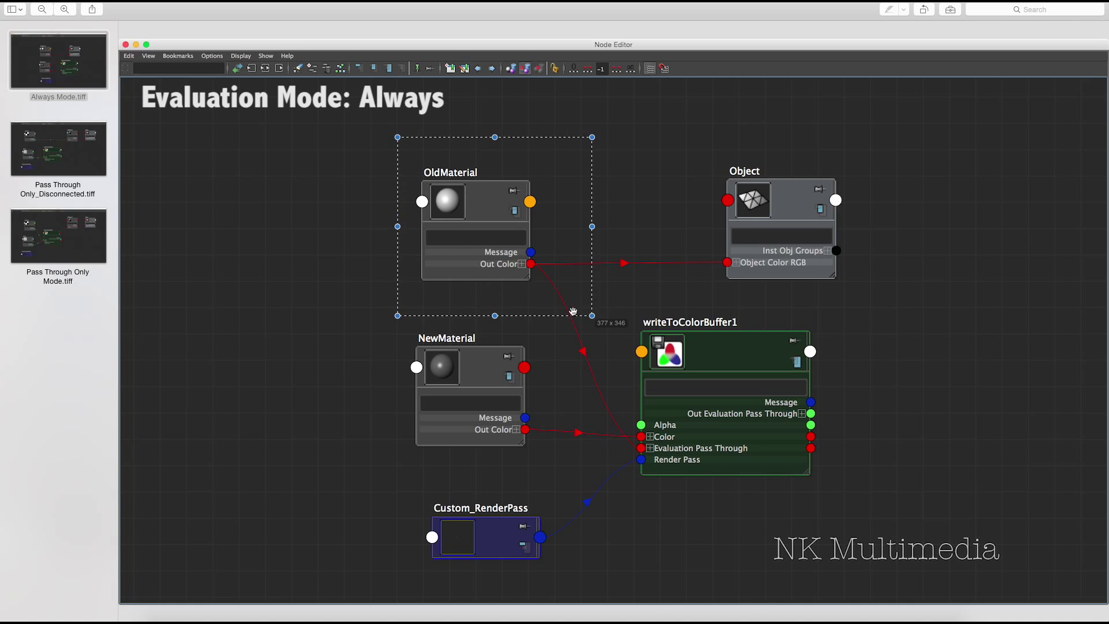
{"action": "left_click_drag", "start_coordinate": [463, 350], "coordinate": [525, 382]}
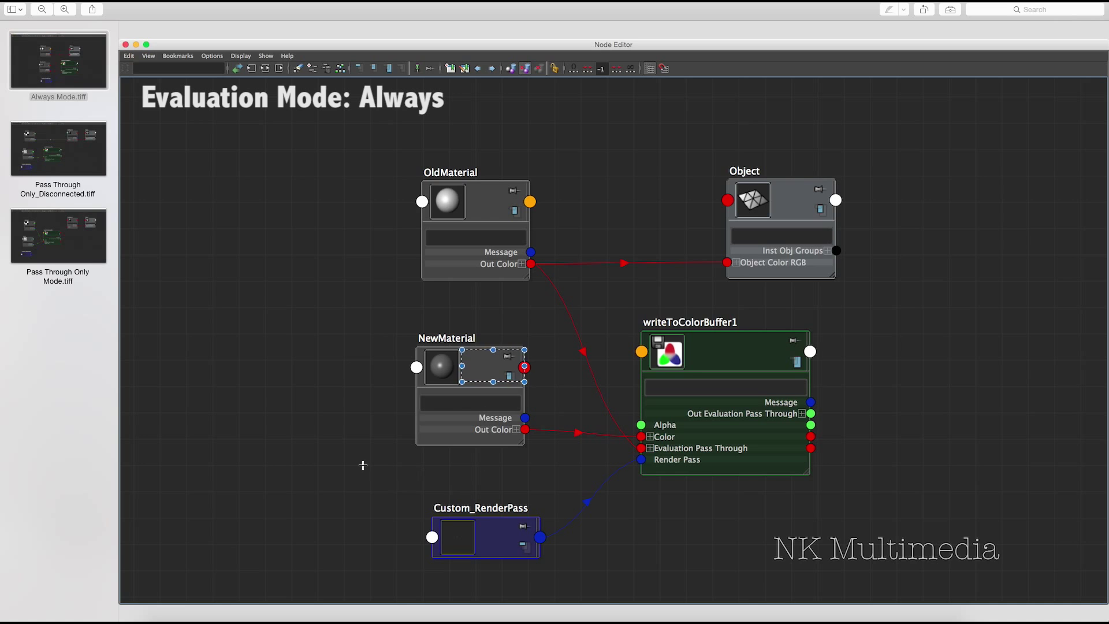
{"action": "left_click_drag", "start_coordinate": [361, 464], "coordinate": [572, 592]}
{"action": "left_click", "coordinate": [672, 574]}
Show Pass Through Only_Disconnected.tiff and examine its checker1, OldMaterial and writeToColorBuffer1 nodes one by one.
{"action": "left_click", "coordinate": [80, 155]}
{"action": "left_click", "coordinate": [81, 155]}
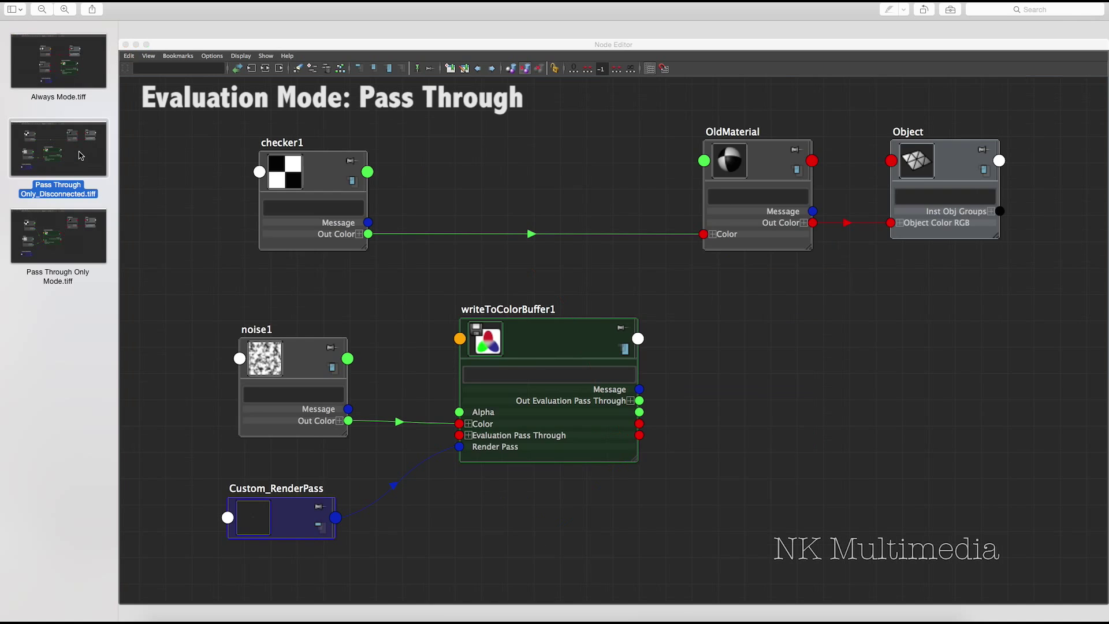
{"action": "left_click", "coordinate": [184, 200]}
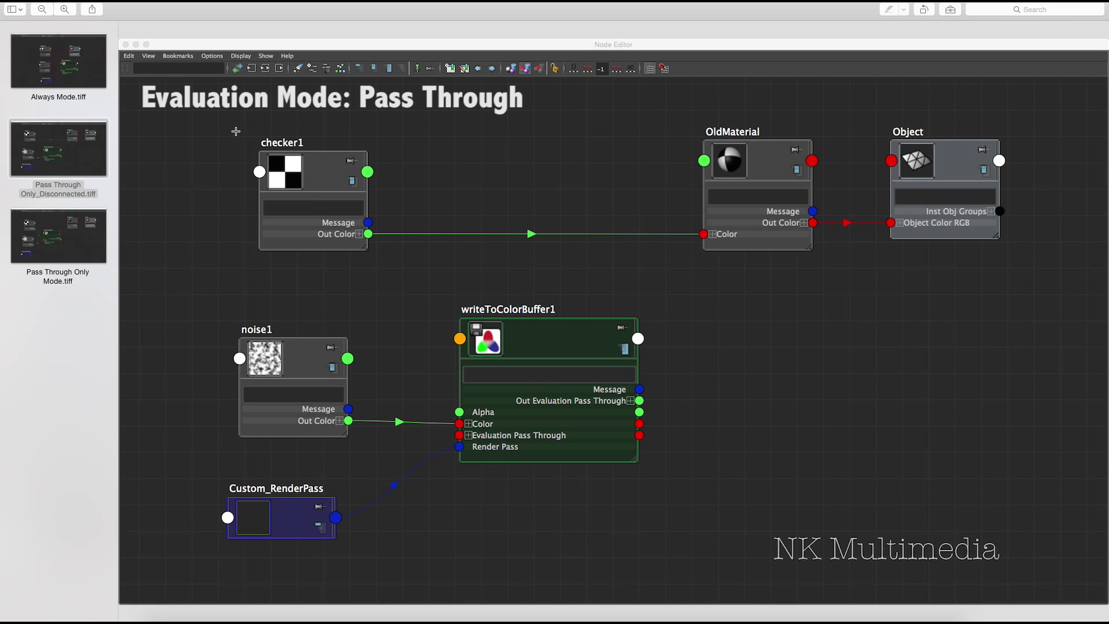
{"action": "left_click_drag", "start_coordinate": [231, 117], "coordinate": [414, 296]}
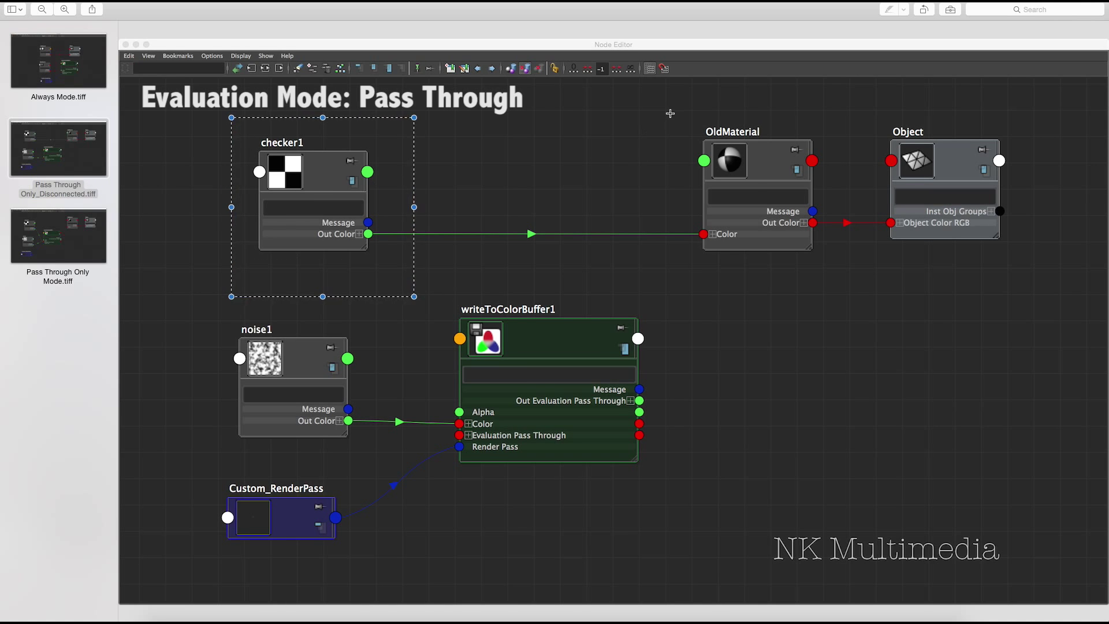
{"action": "left_click_drag", "start_coordinate": [670, 113], "coordinate": [835, 275]}
{"action": "left_click", "coordinate": [855, 286]}
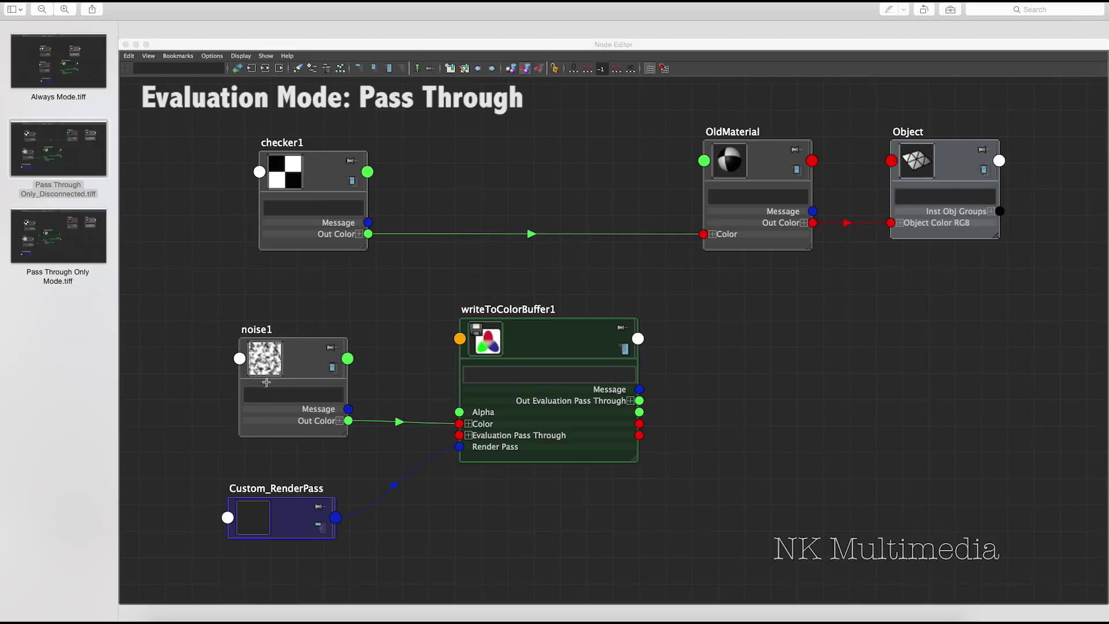
{"action": "left_click_drag", "start_coordinate": [420, 289], "coordinate": [657, 488]}
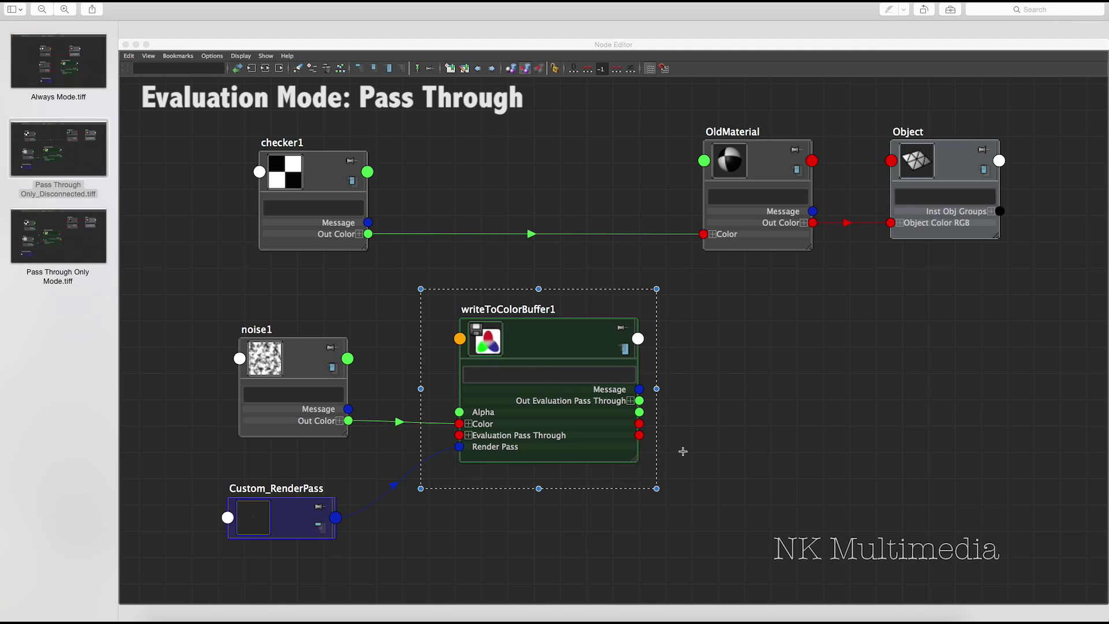
{"action": "left_click", "coordinate": [683, 452]}
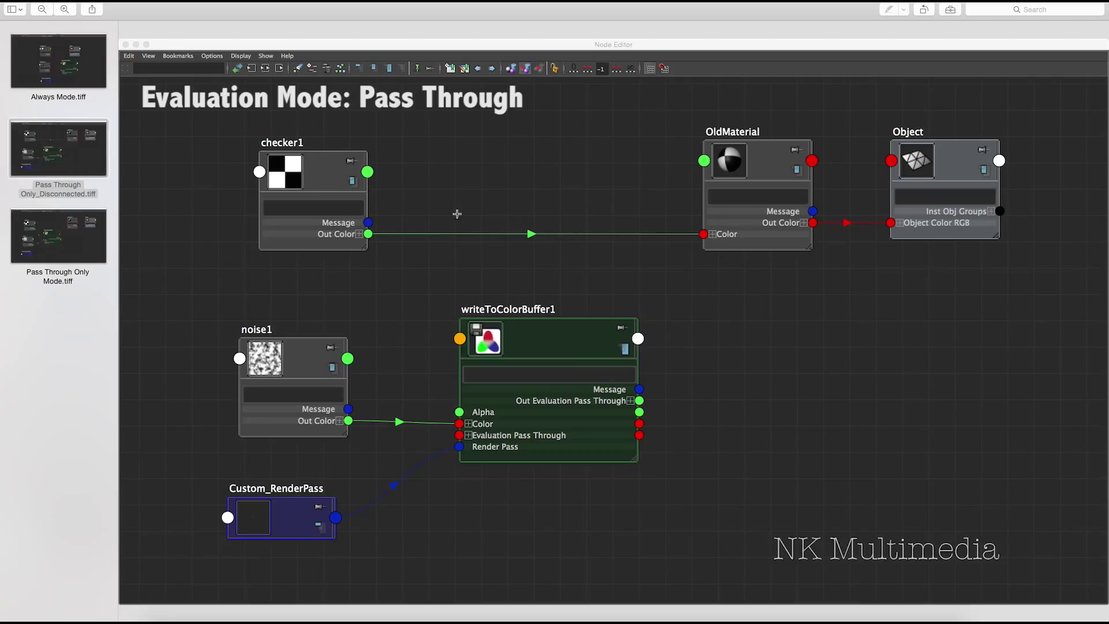
Show Pass Through Only Mode.tiff and examine how checker1, writeToColorBuffer1 and Custom_RenderPass are connected.
{"action": "left_click", "coordinate": [94, 252]}
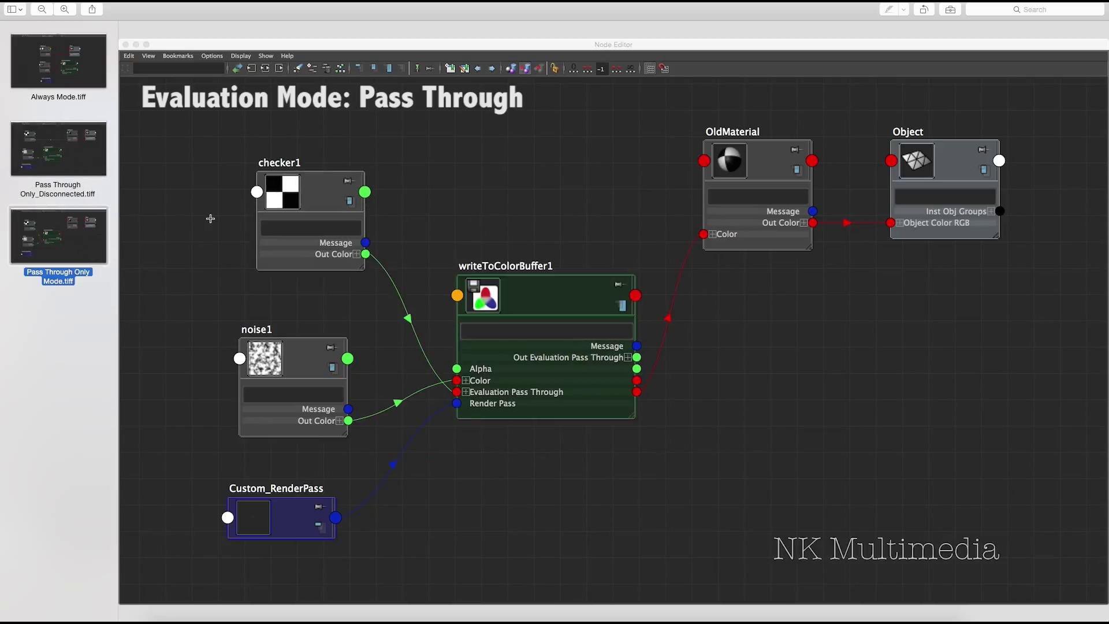
{"action": "left_click_drag", "start_coordinate": [223, 143], "coordinate": [393, 284]}
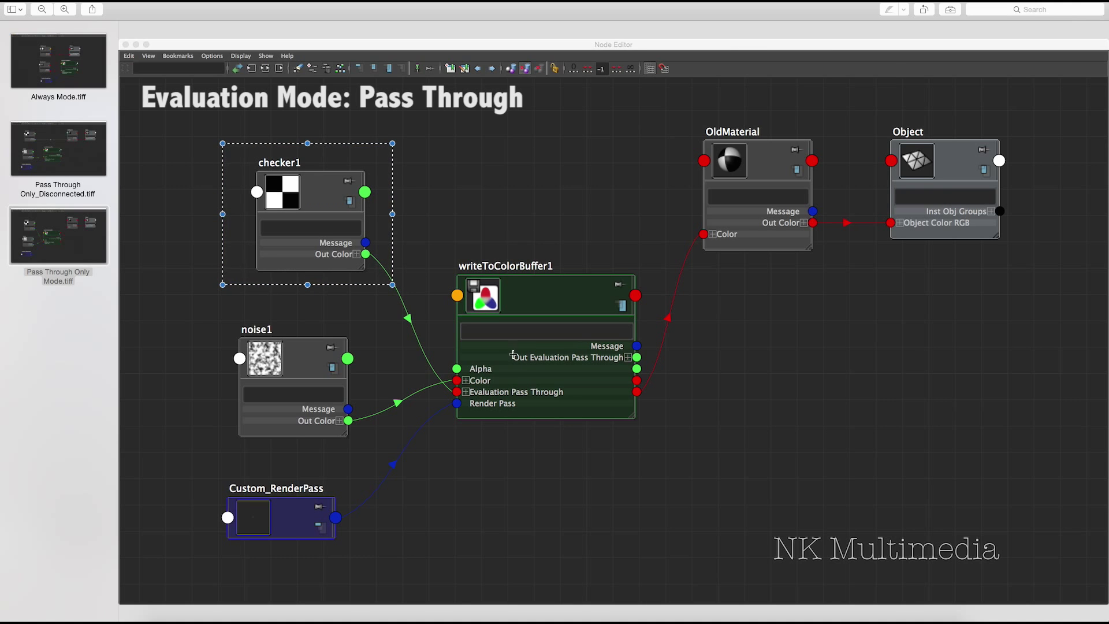
{"action": "left_click_drag", "start_coordinate": [513, 354], "coordinate": [627, 371]}
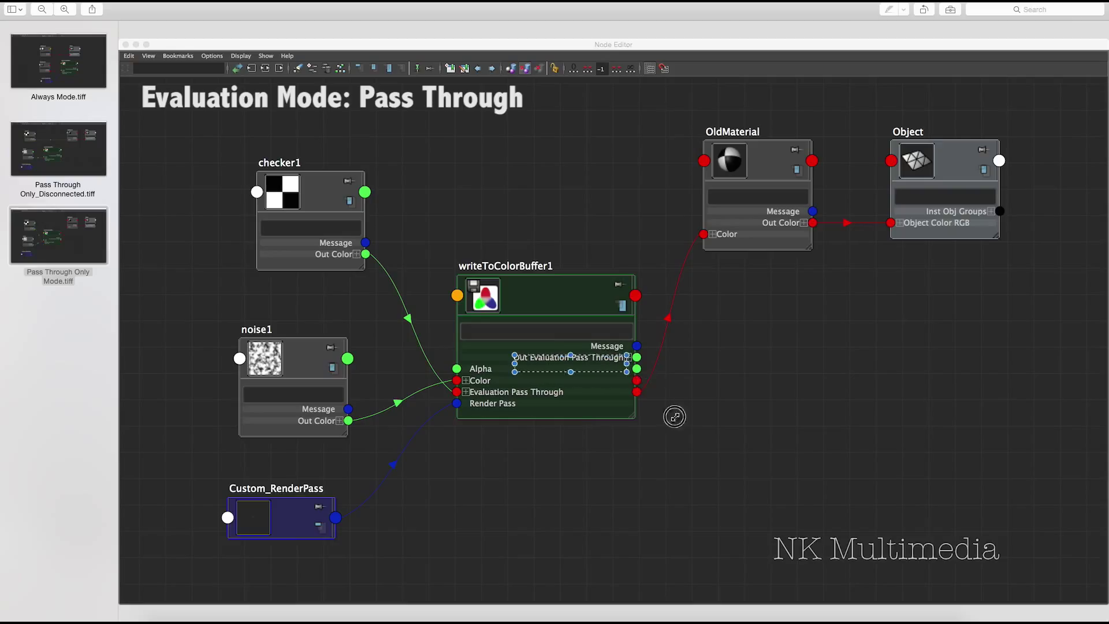
{"action": "left_click", "coordinate": [674, 415]}
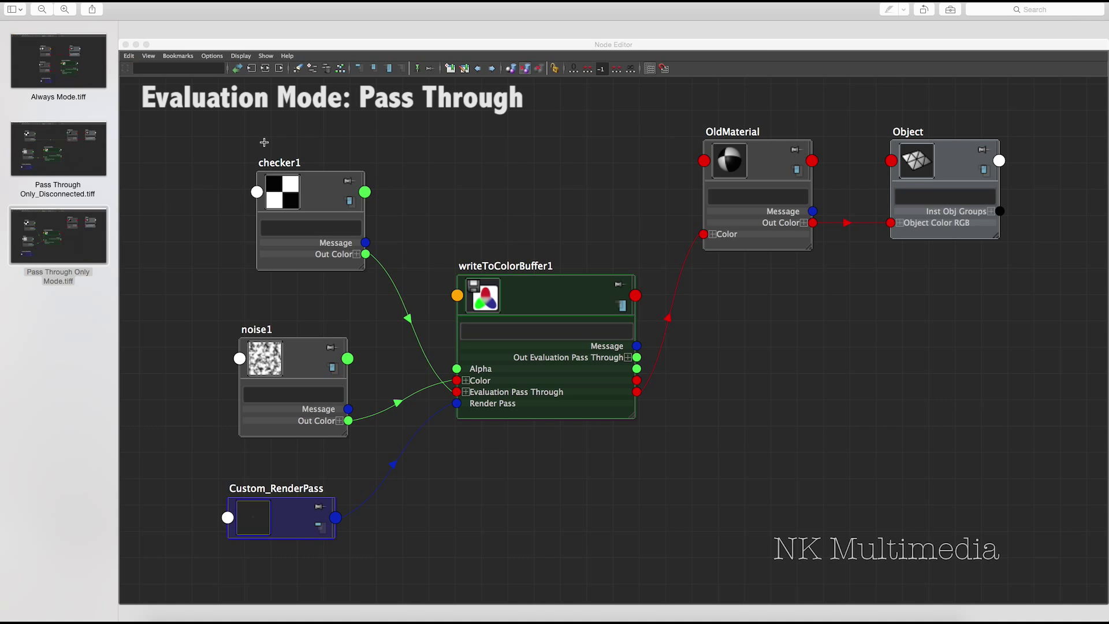
{"action": "left_click_drag", "start_coordinate": [243, 145], "coordinate": [409, 274]}
{"action": "left_click_drag", "start_coordinate": [442, 238], "coordinate": [652, 465]}
{"action": "left_click", "coordinate": [695, 445]}
{"action": "left_click_drag", "start_coordinate": [206, 476], "coordinate": [359, 567]}
Go back to Always Mode.tiff and examine the input and output ports of writeToColorBuffer1.
{"action": "left_click", "coordinate": [59, 87]}
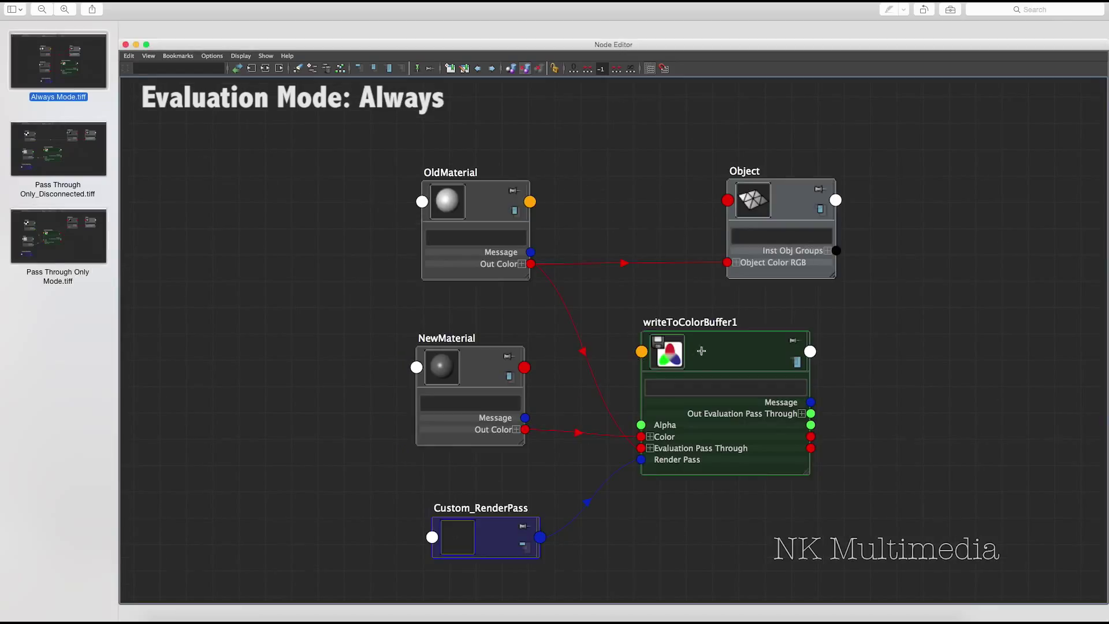
{"action": "left_click_drag", "start_coordinate": [662, 505], "coordinate": [630, 405]}
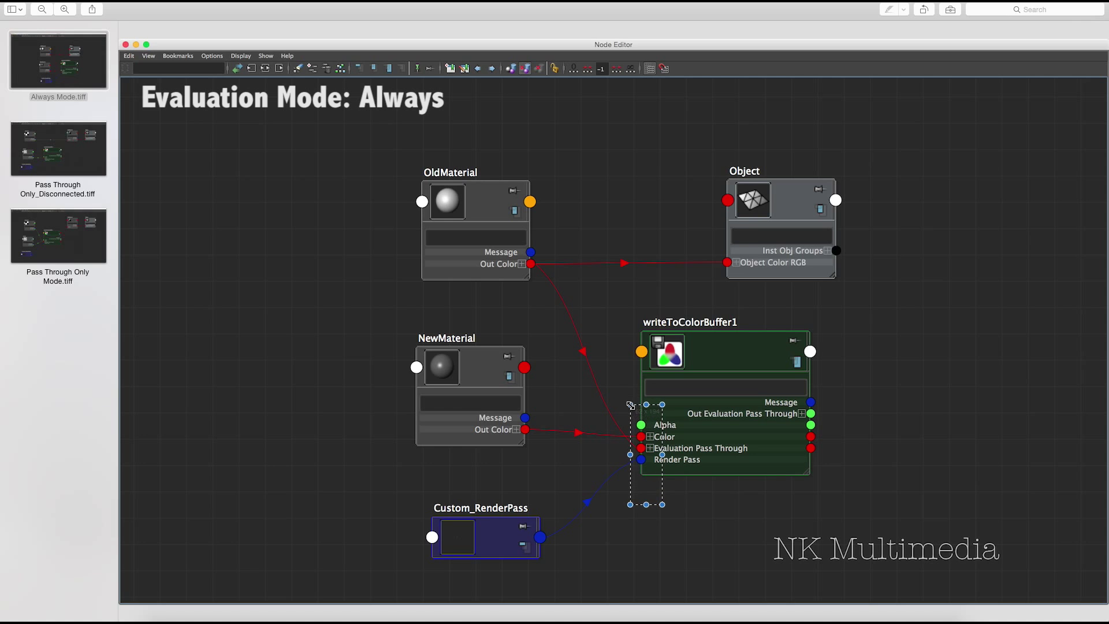
{"action": "left_click_drag", "start_coordinate": [886, 539], "coordinate": [787, 391]}
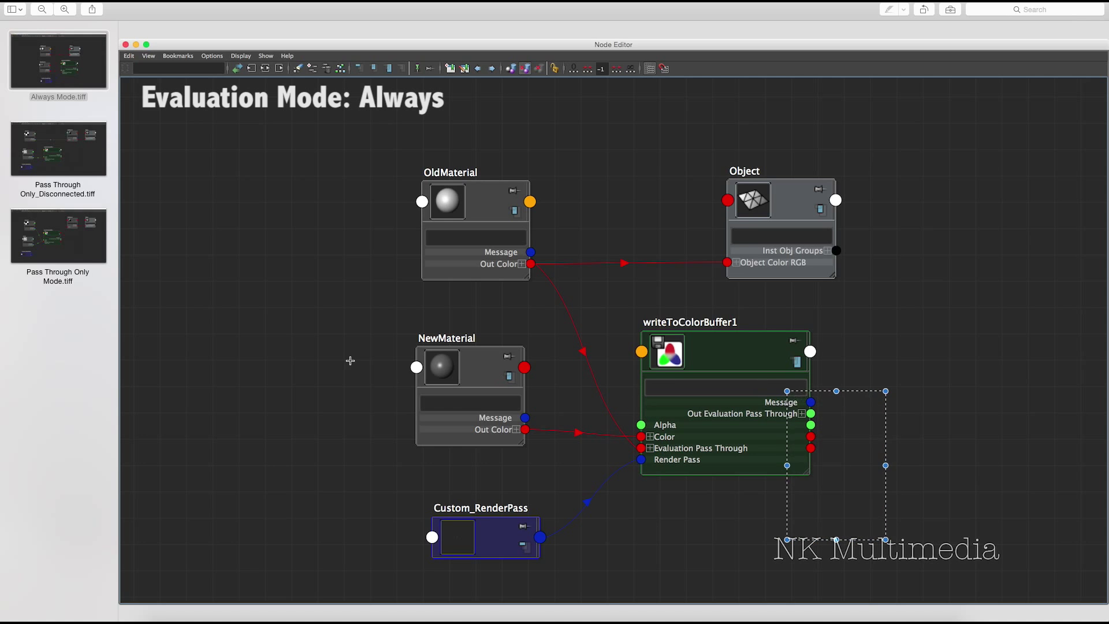
{"action": "left_click", "coordinate": [278, 229]}
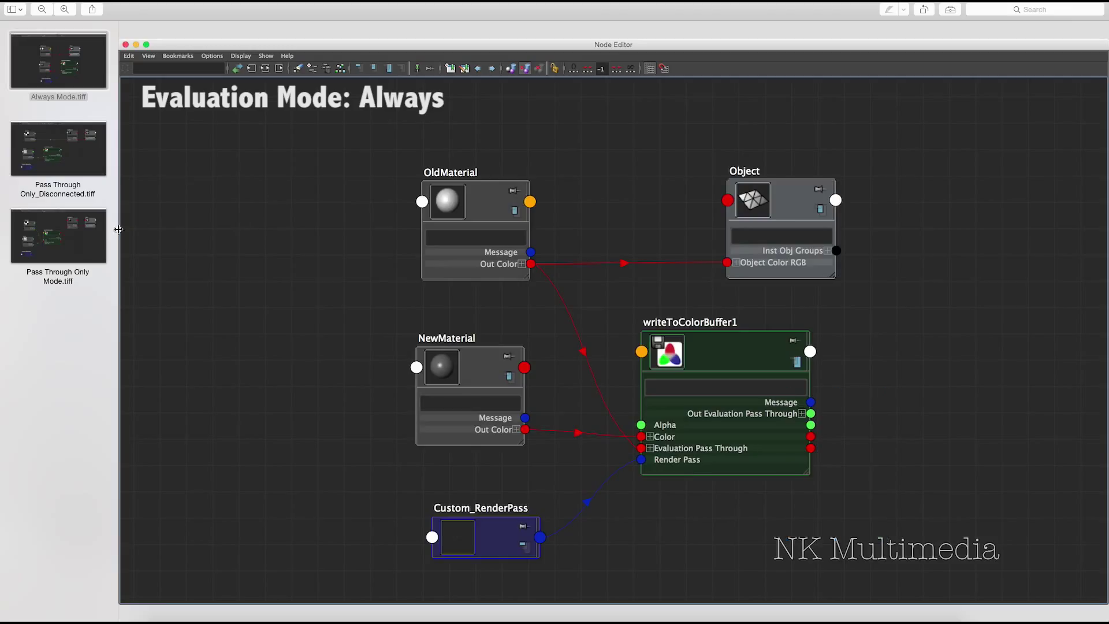
Return to Pass Through Only Mode.tiff and trace the path from writeToColorBuffer1 through OldMaterial to Object.
{"action": "left_click", "coordinate": [72, 236]}
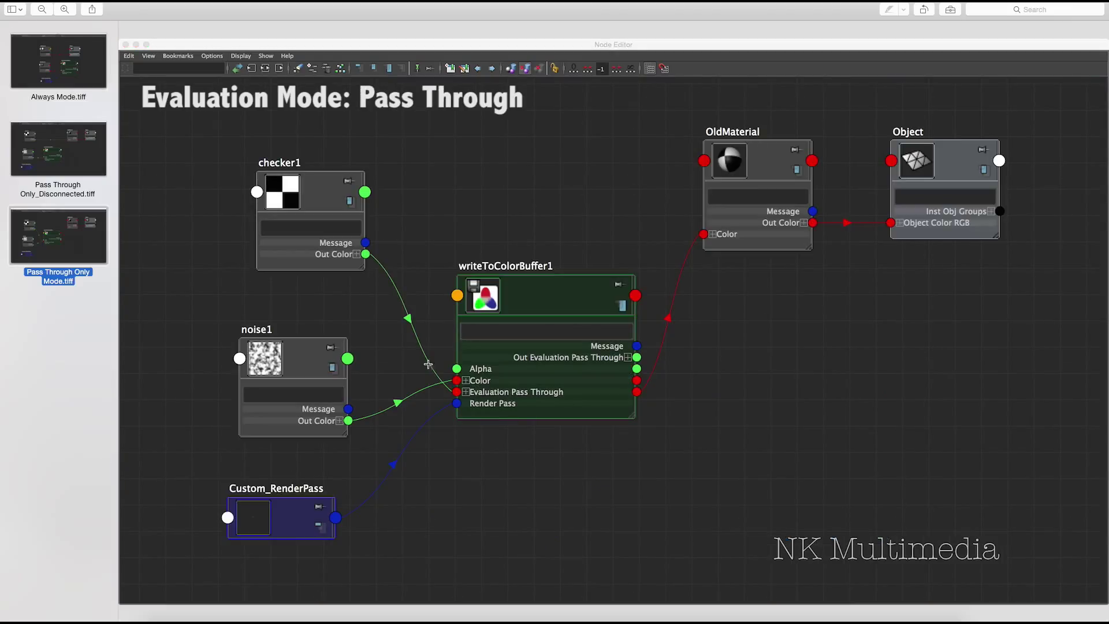
{"action": "left_click_drag", "start_coordinate": [441, 337], "coordinate": [705, 480]}
{"action": "left_click", "coordinate": [759, 459]}
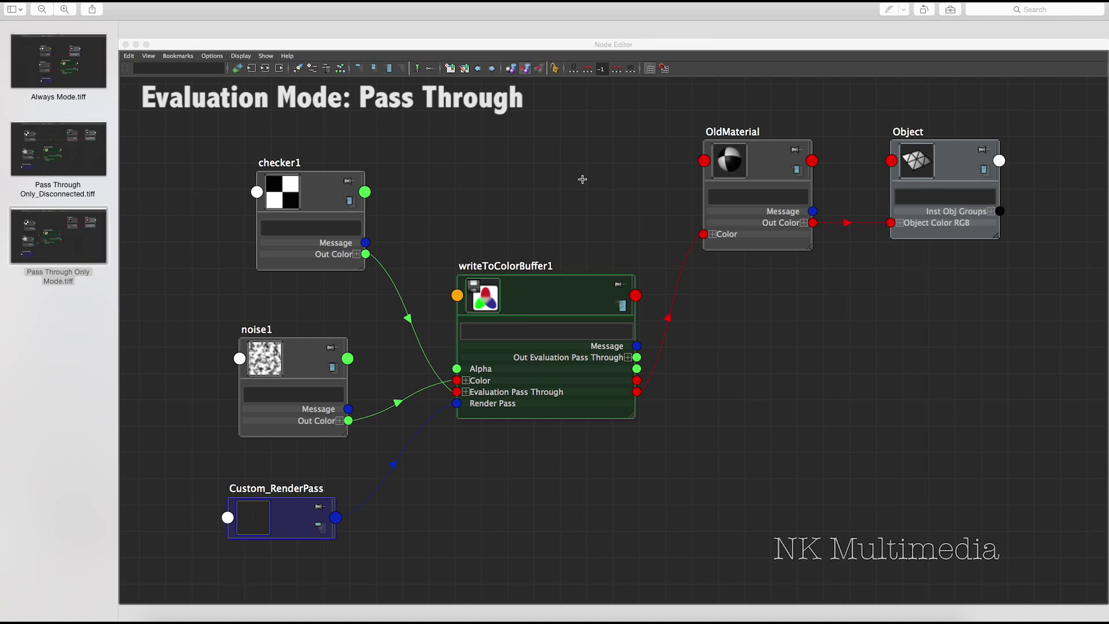
{"action": "left_click_drag", "start_coordinate": [876, 131], "coordinate": [1022, 280]}
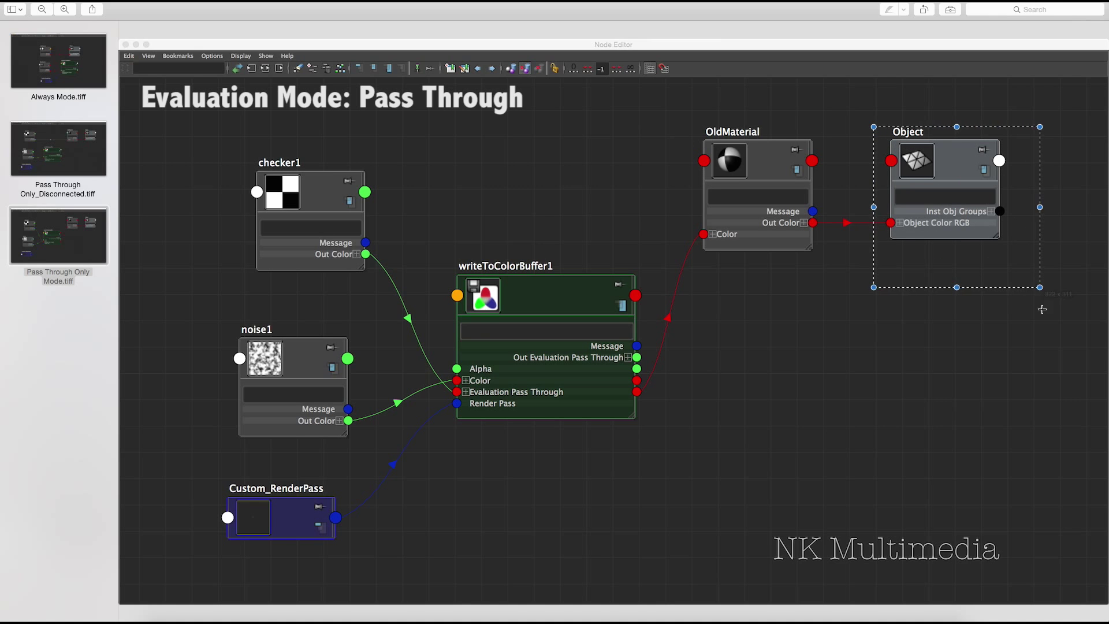
{"action": "left_click", "coordinate": [761, 196]}
{"action": "left_click_drag", "start_coordinate": [684, 116], "coordinate": [842, 293]}
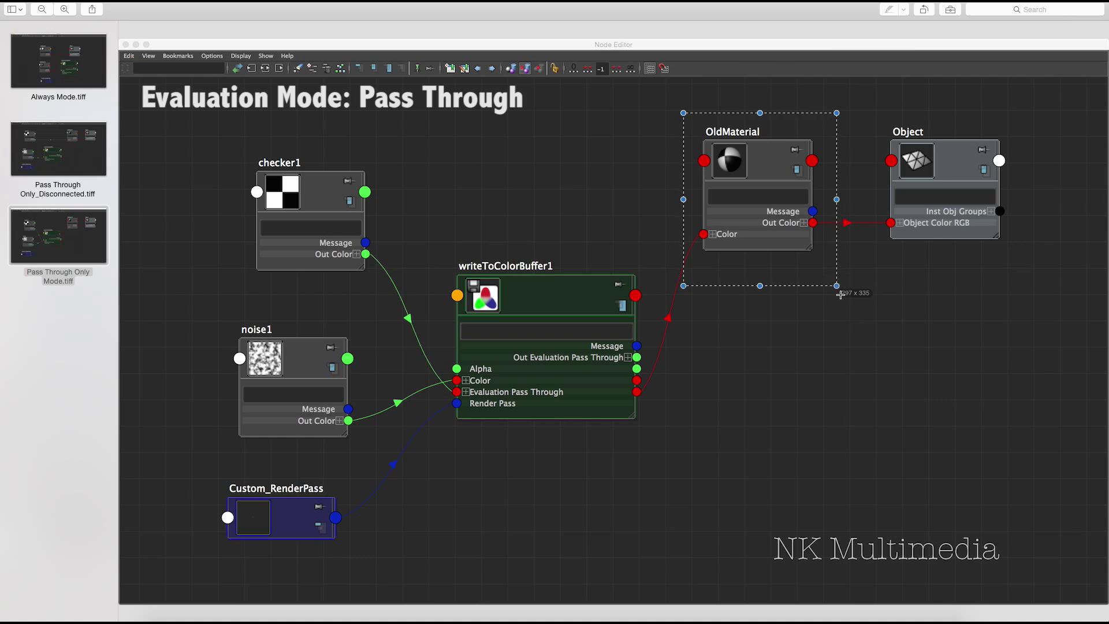
{"action": "left_click", "coordinate": [852, 317]}
Examine the checker1, noise1 and Custom_RenderPass nodes that feed writeToColorBuffer1 in the Pass Through diagram.
{"action": "left_click_drag", "start_coordinate": [229, 132], "coordinate": [404, 286]}
{"action": "left_click", "coordinate": [224, 335]}
{"action": "left_click_drag", "start_coordinate": [205, 301], "coordinate": [359, 446]}
{"action": "left_click", "coordinate": [478, 447]}
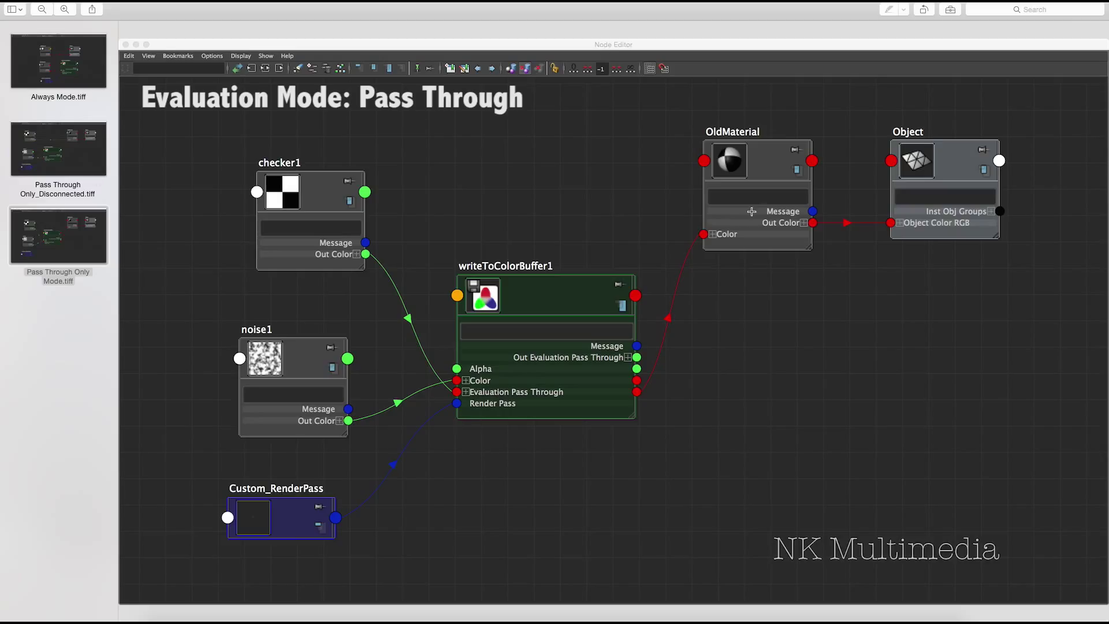
{"action": "mouse_move", "coordinate": [211, 141]}
{"action": "left_mouse_down"}
{"action": "mouse_move", "coordinate": [375, 233]}
{"action": "mouse_move", "coordinate": [416, 289]}
{"action": "left_mouse_up"}
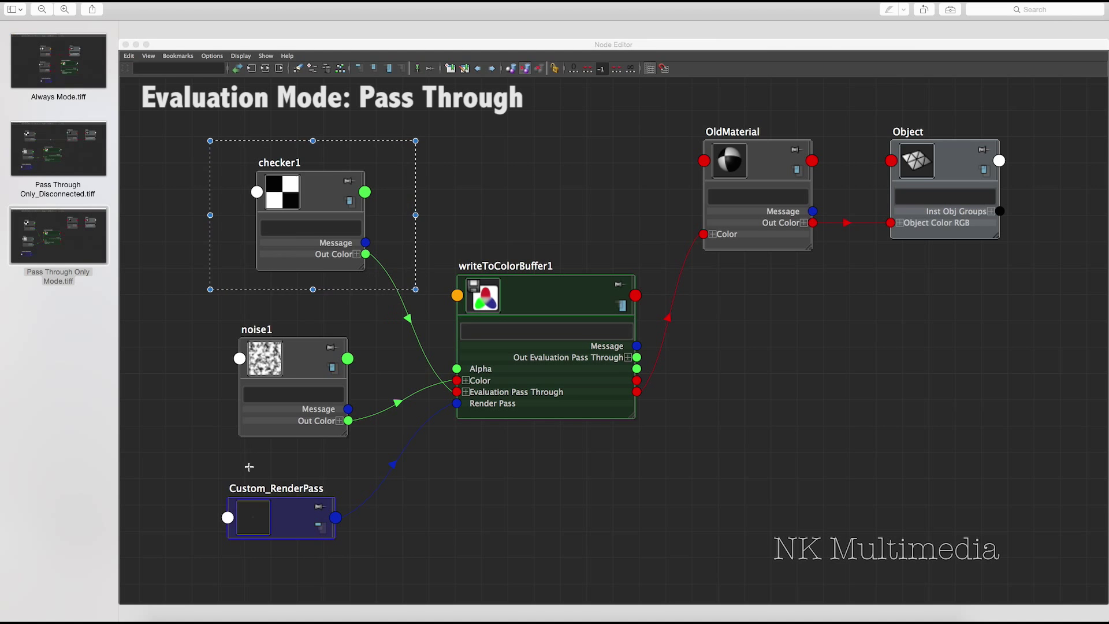
{"action": "left_click_drag", "start_coordinate": [207, 481], "coordinate": [370, 572]}
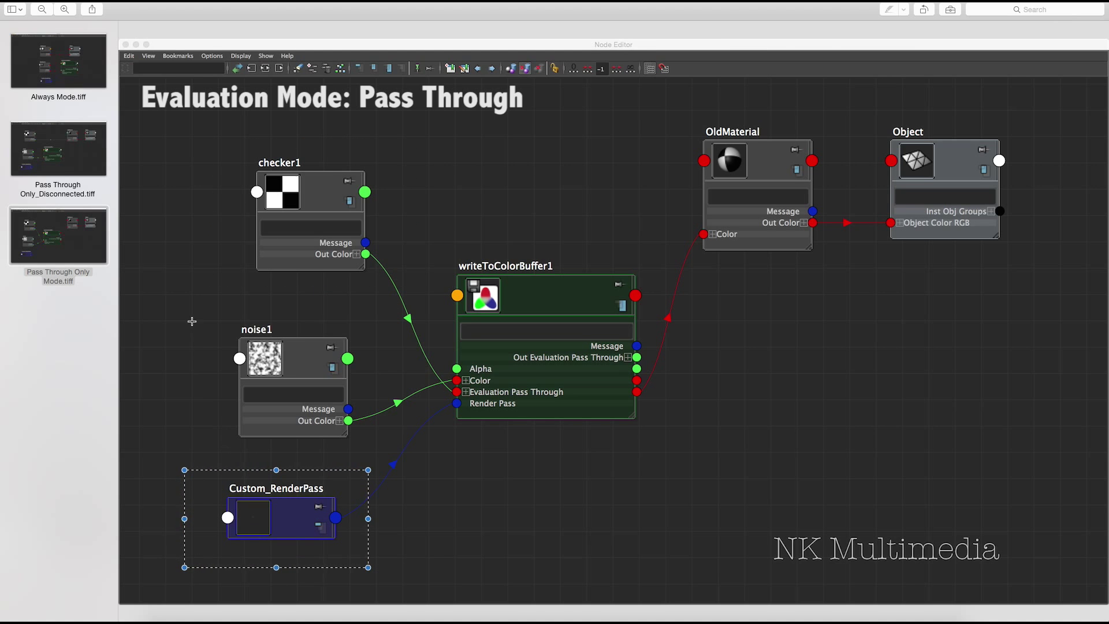
{"action": "left_click_drag", "start_coordinate": [201, 296], "coordinate": [396, 463]}
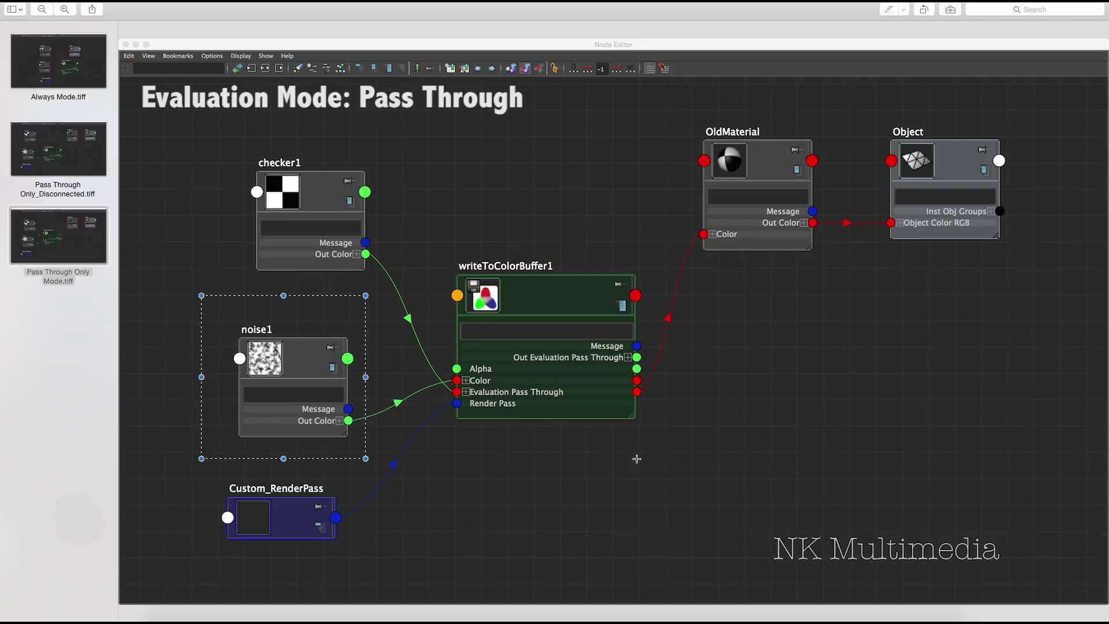
{"action": "left_click", "coordinate": [636, 458]}
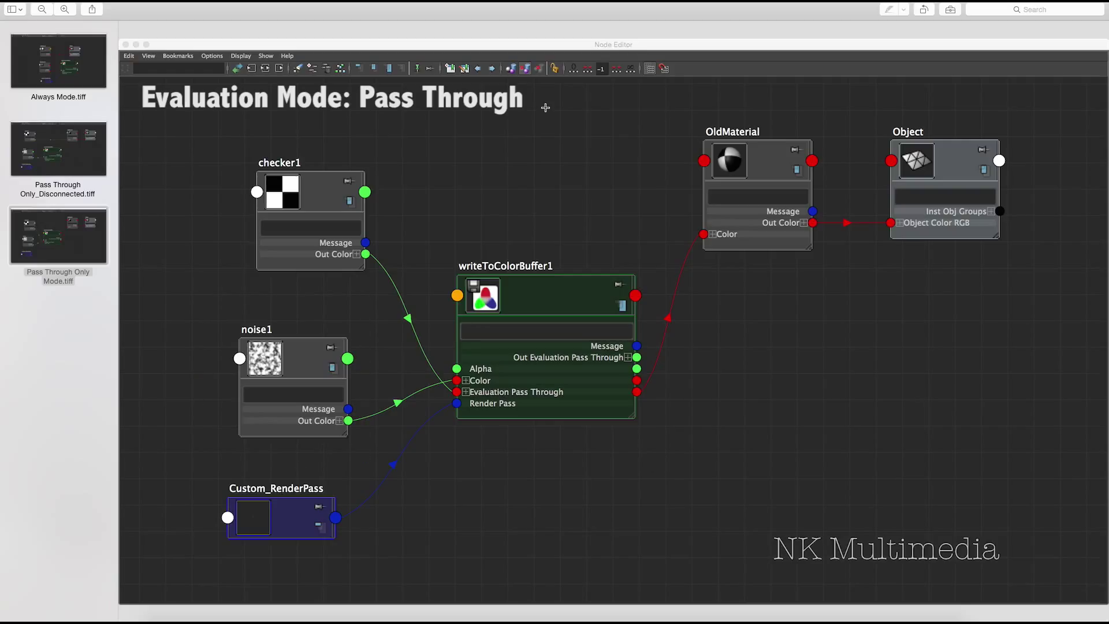